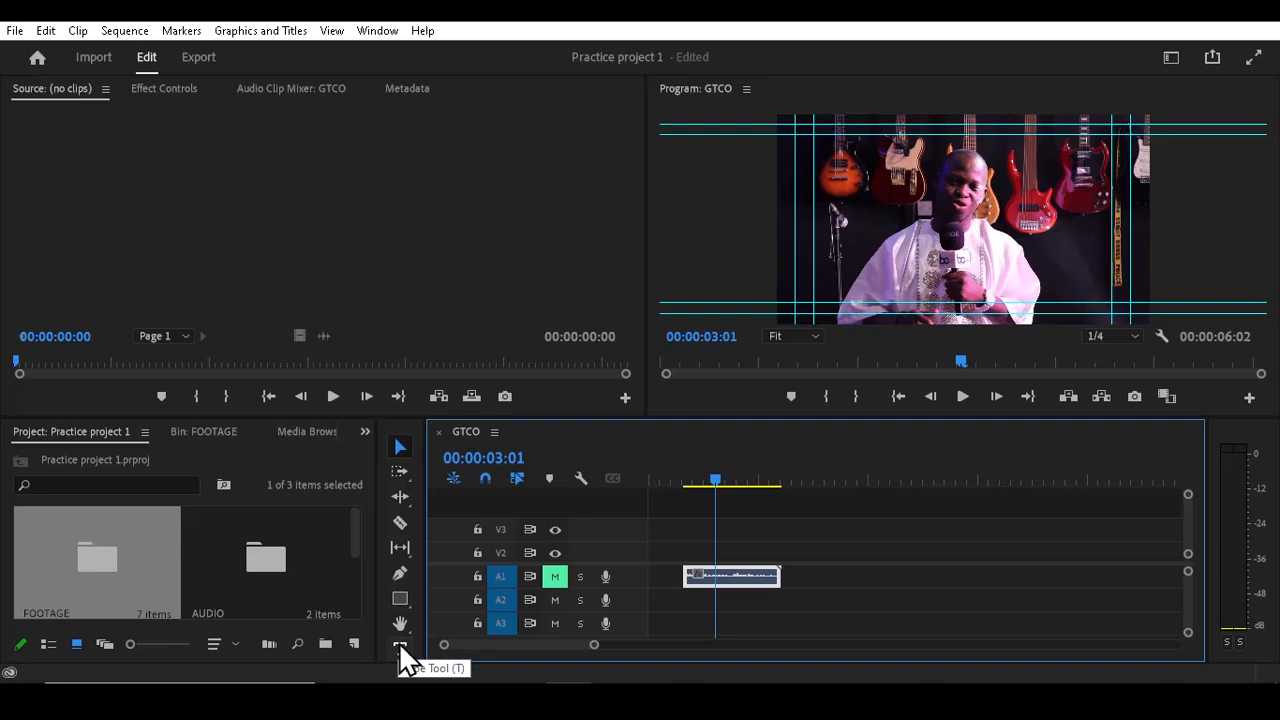
Step: Add a text title reading "SAMPLE TITLE" over the video in the program monitor
key(t)
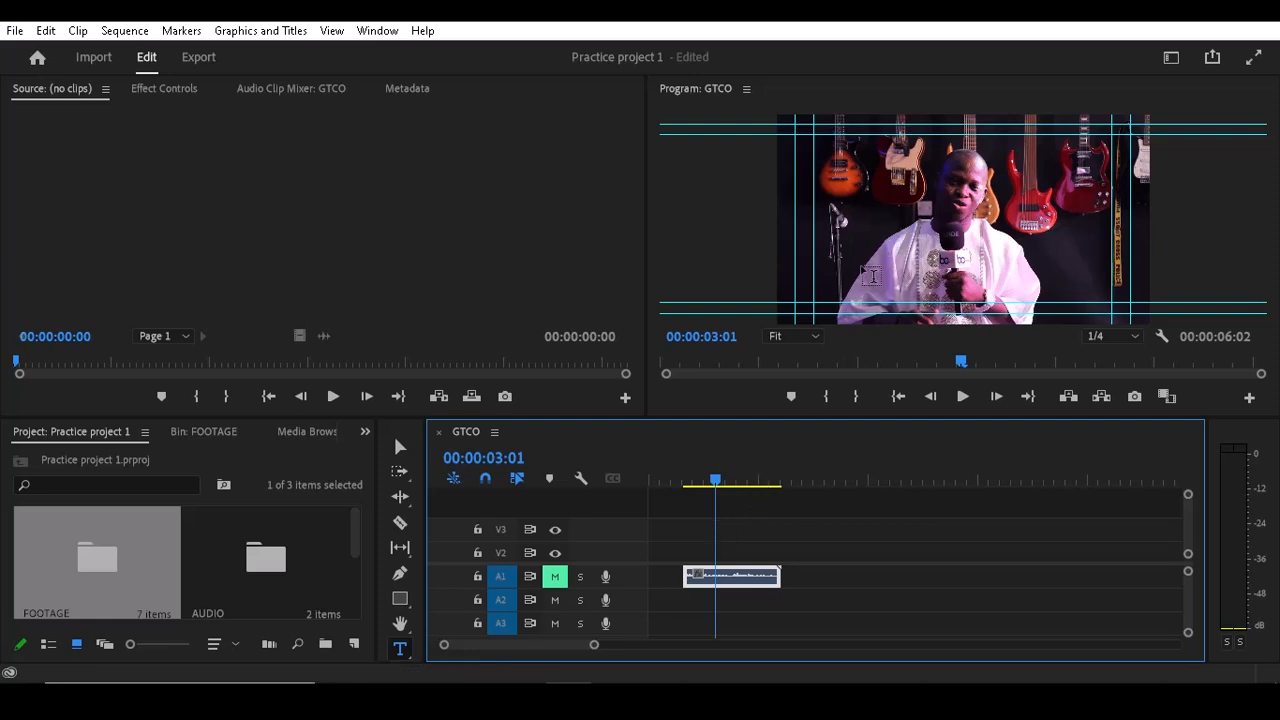
click(861, 262)
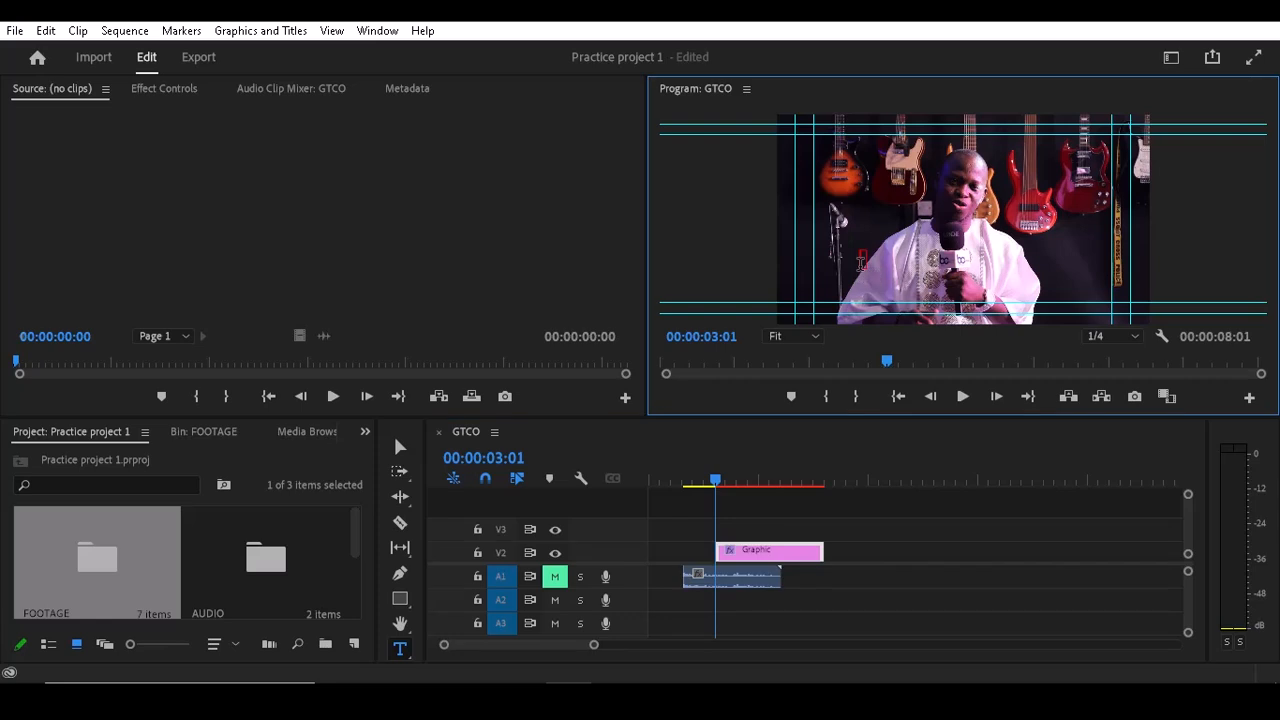
text(SAMPLE)
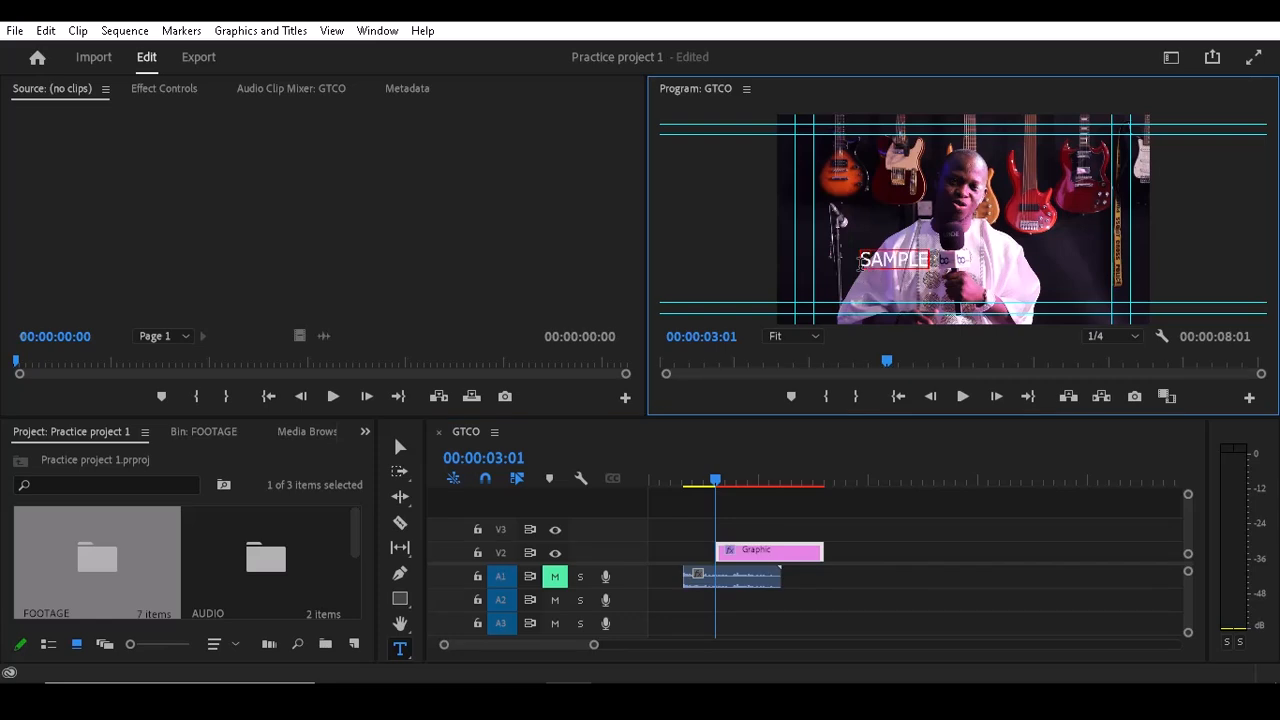
text( TITL)
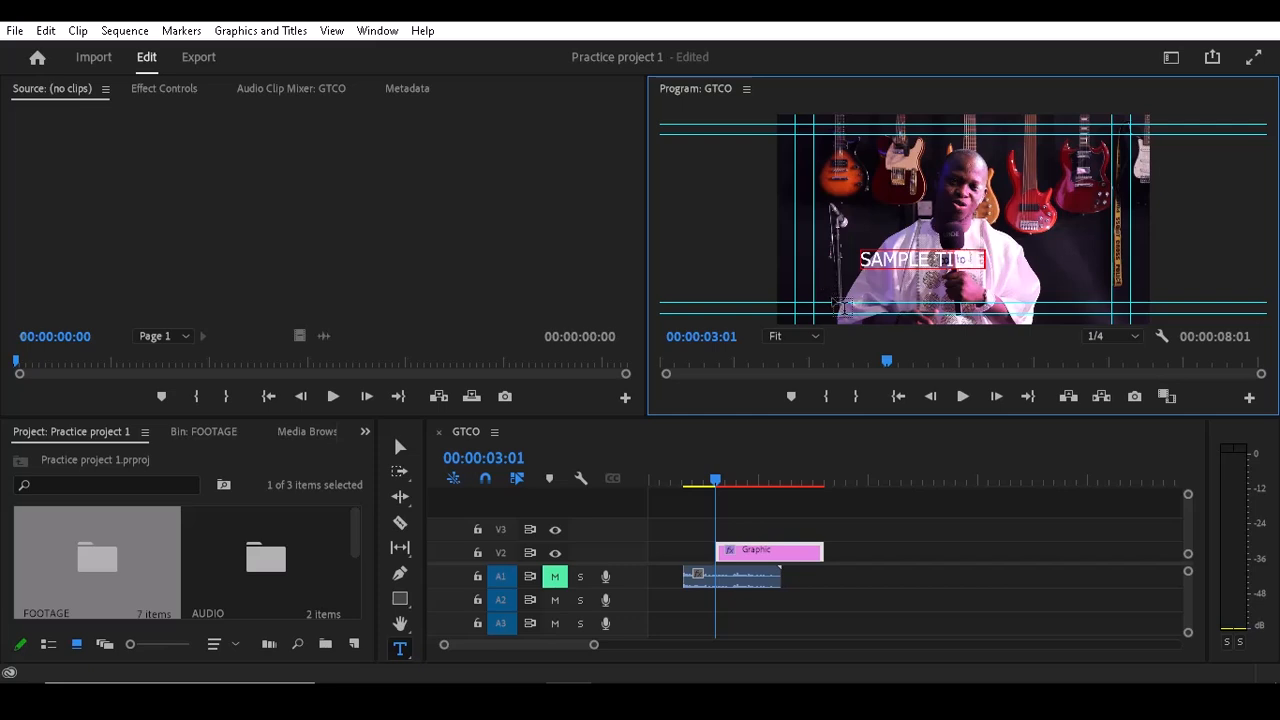
Step: Switch back to the selection tool and open the Essential Graphics panel
click(398, 449)
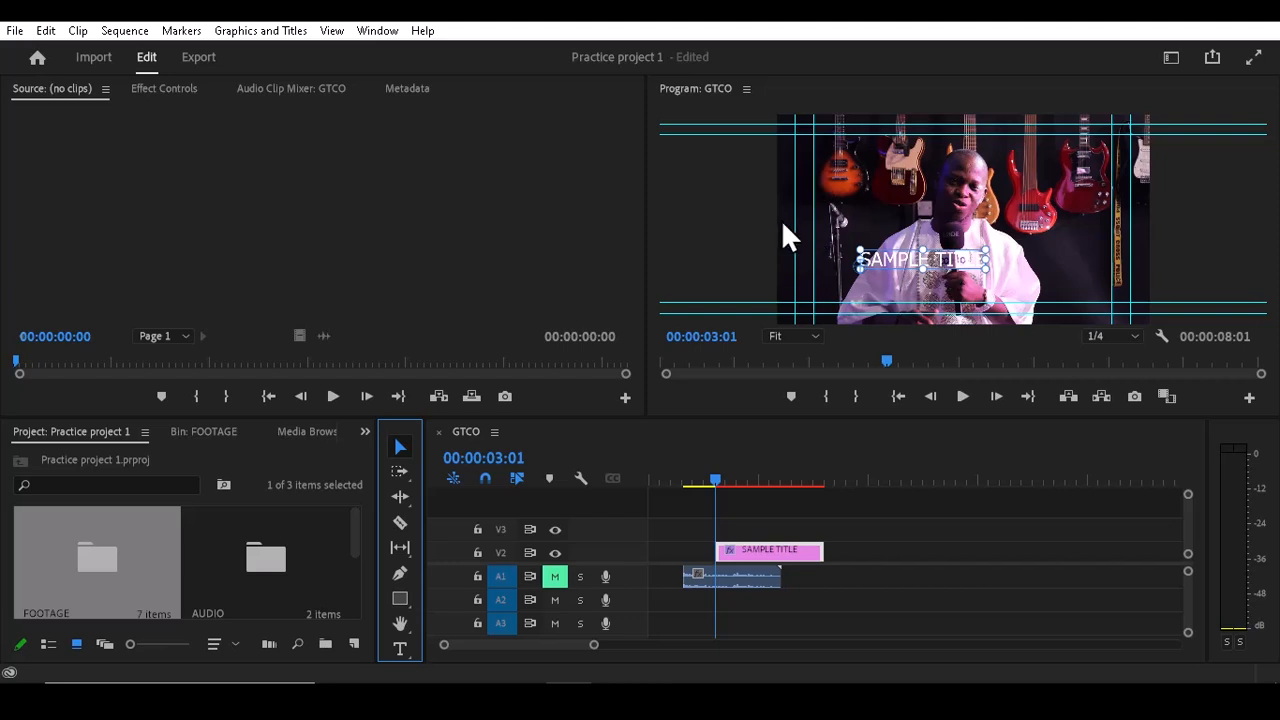
click(362, 33)
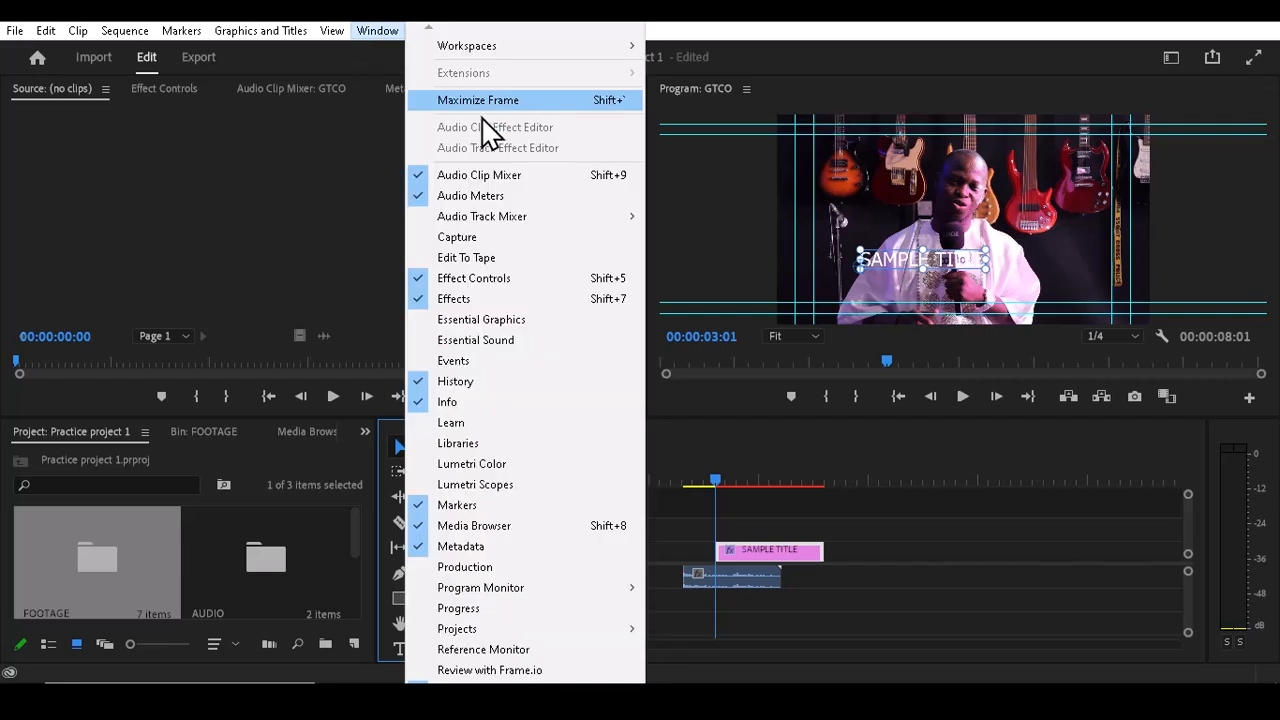
click(479, 322)
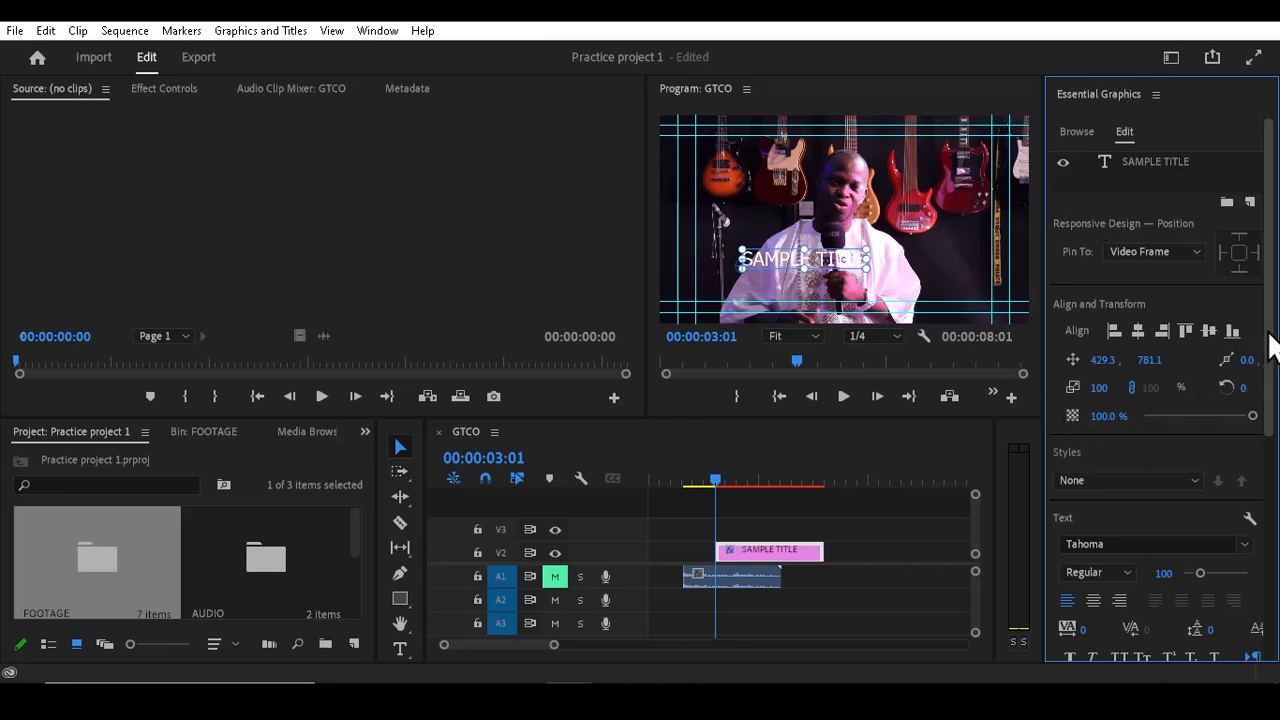
Step: Move the title slightly higher over the video and set its font to Cooper Black
drag(1271, 345, 1275, 385)
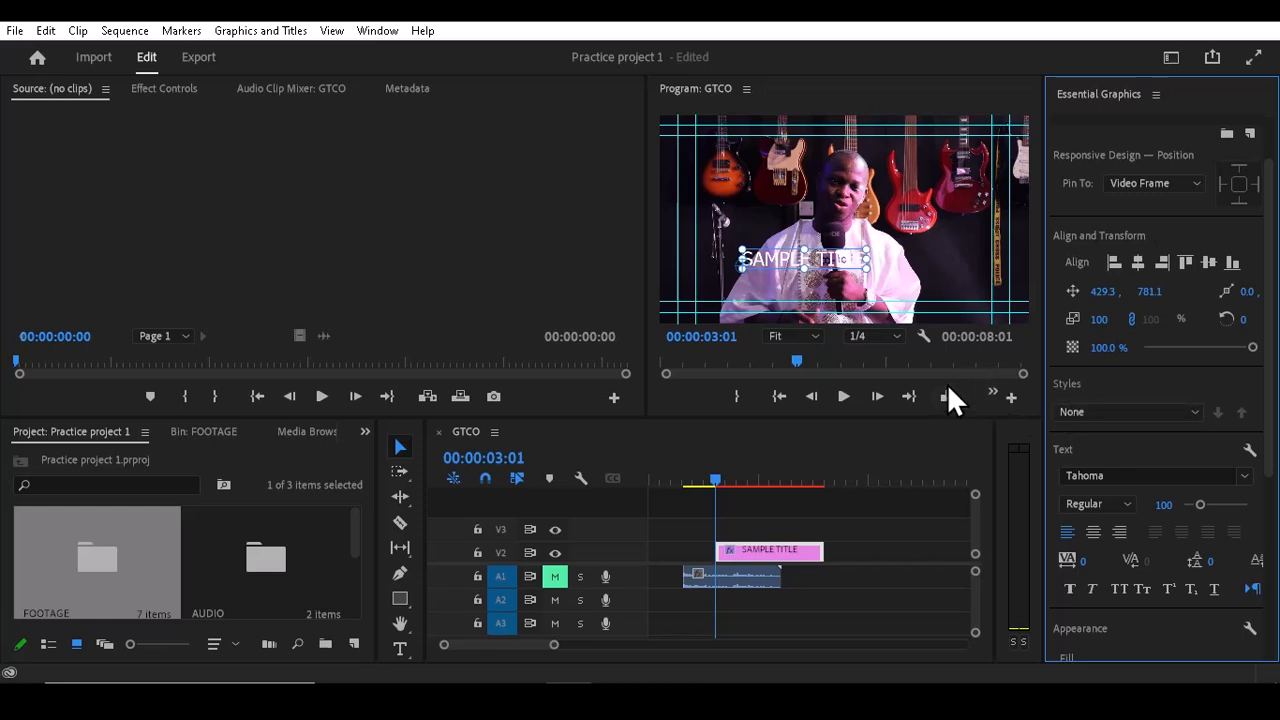
mouse_move(766, 258)
mouse_down()
mouse_move(877, 238)
mouse_move(743, 220)
mouse_move(833, 215)
mouse_move(845, 295)
mouse_move(812, 230)
mouse_move(851, 251)
mouse_up()
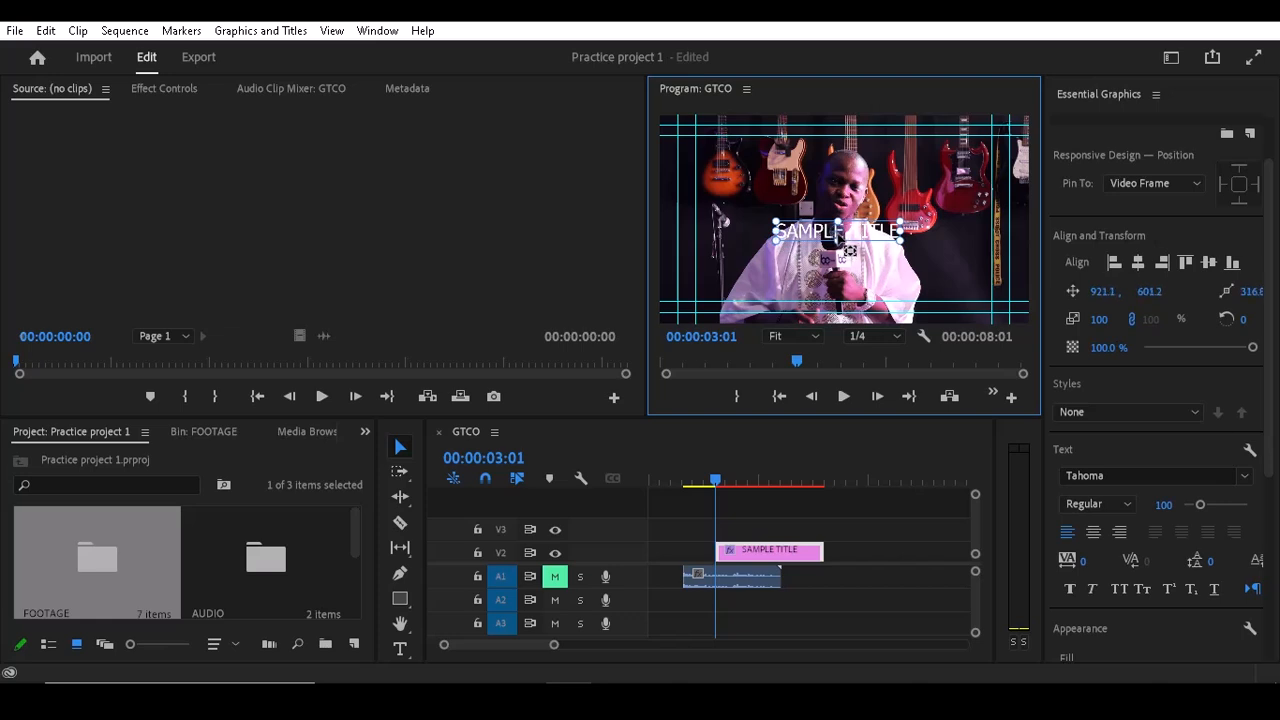
click(1241, 484)
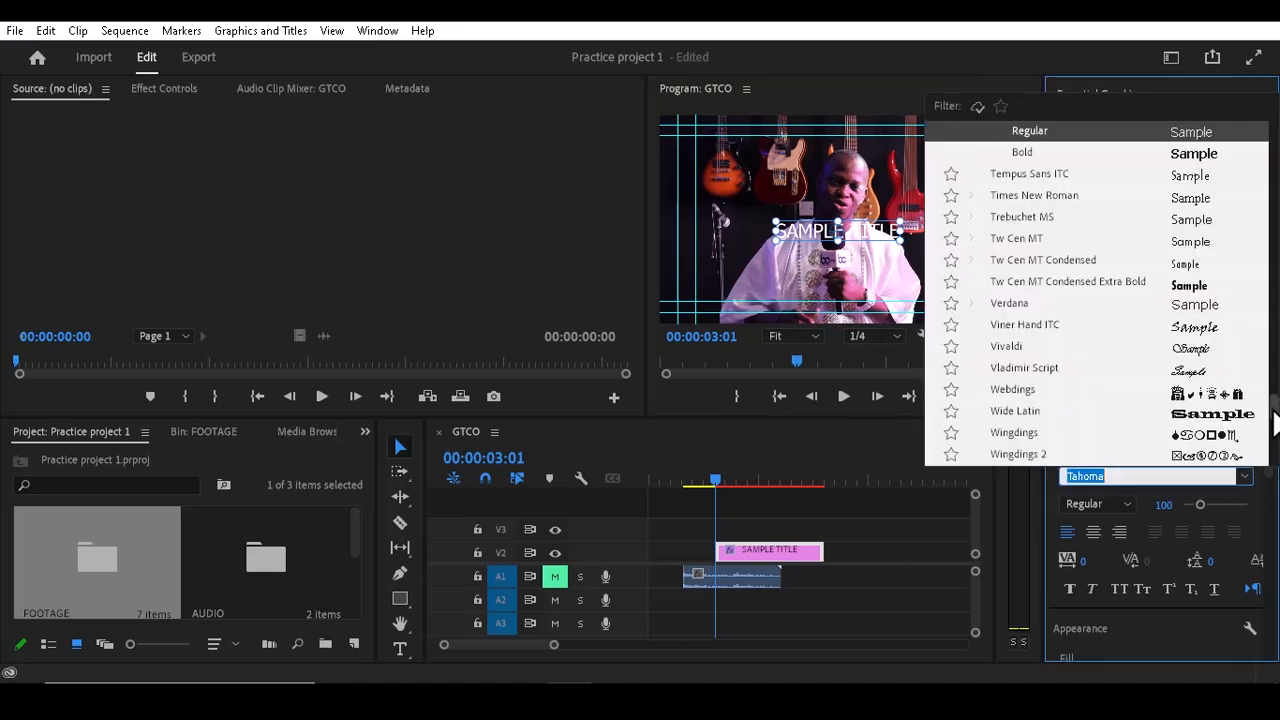
drag(1273, 397, 1274, 150)
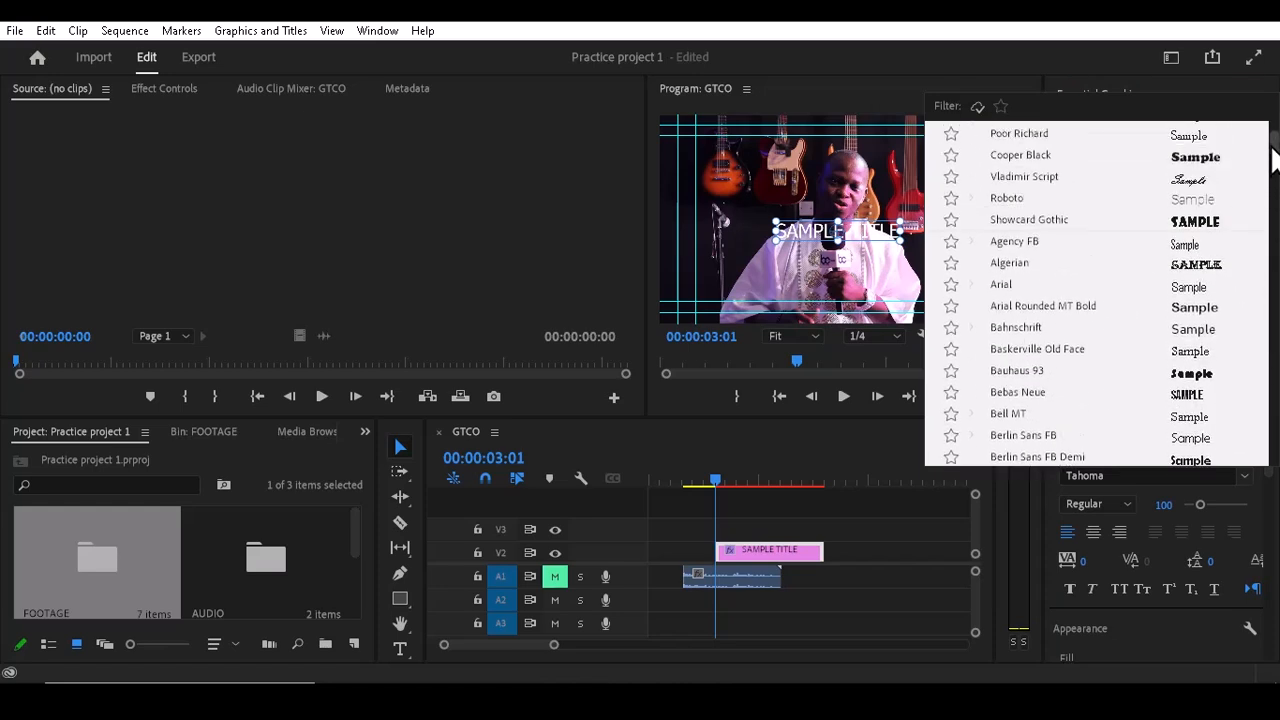
click(1190, 160)
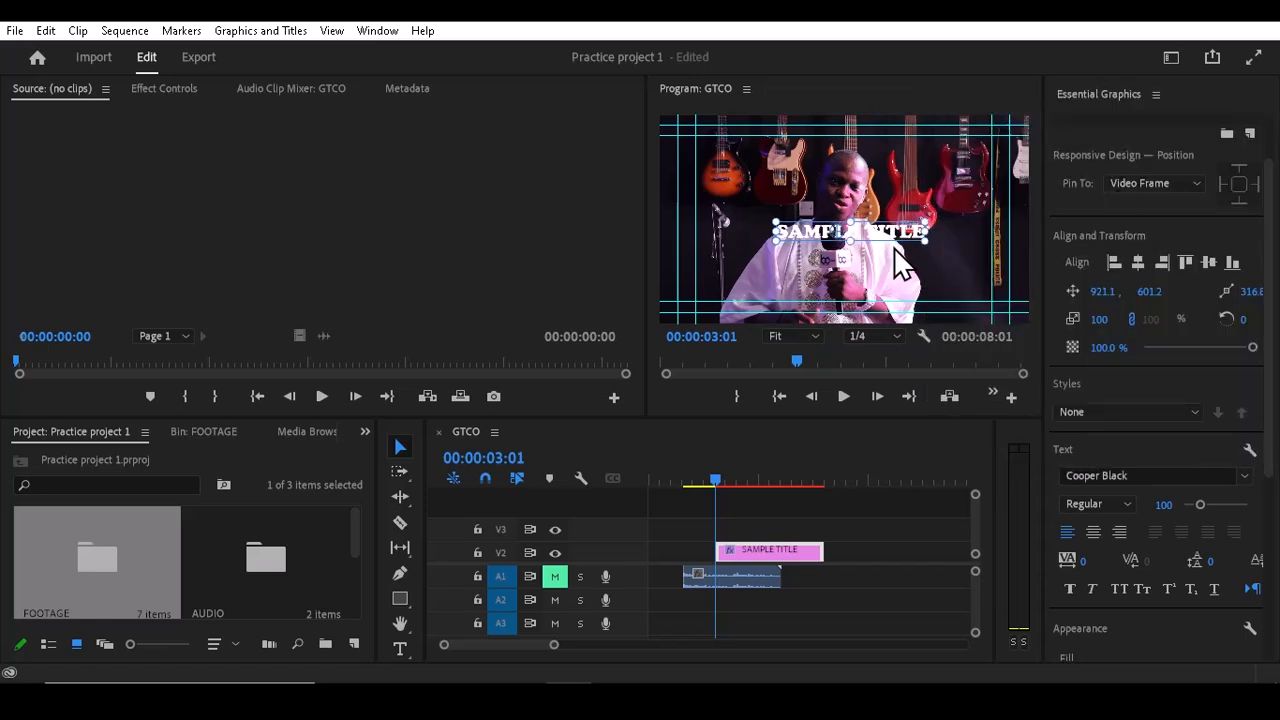
Step: Increase the font size to 151 and reposition the title near the centre of the frame
drag(890, 235, 879, 234)
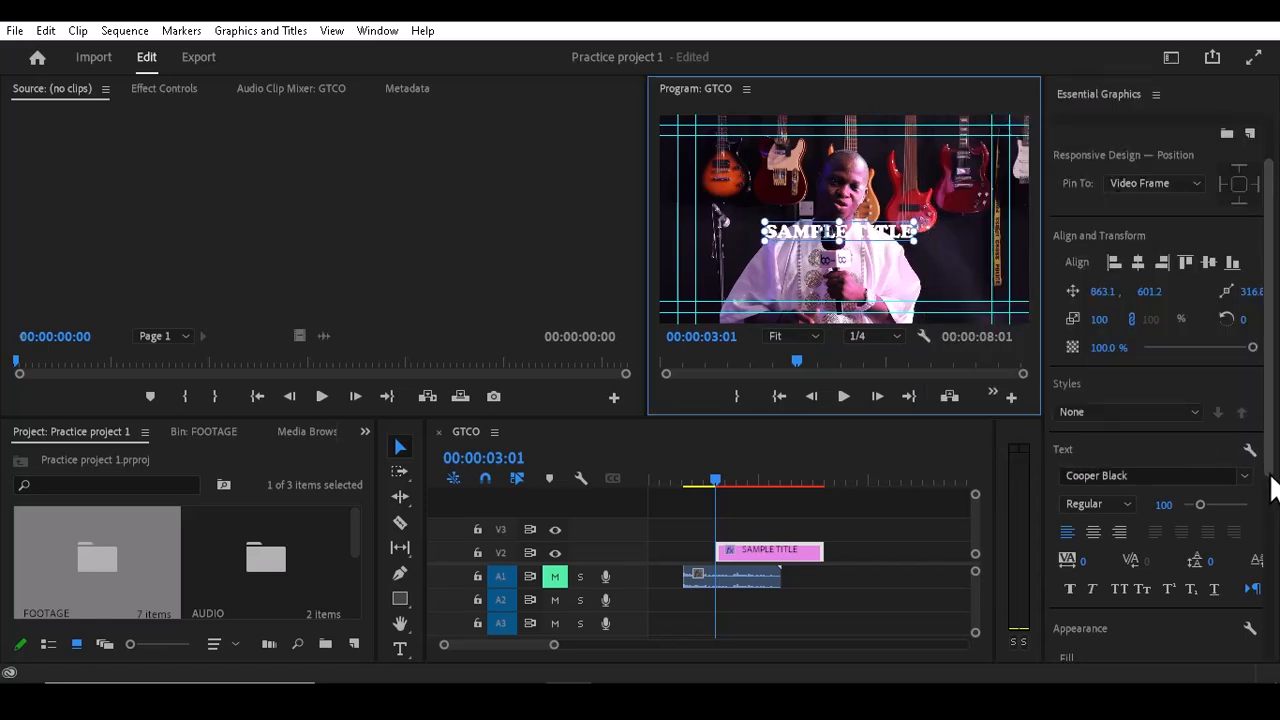
drag(1271, 443, 1271, 482)
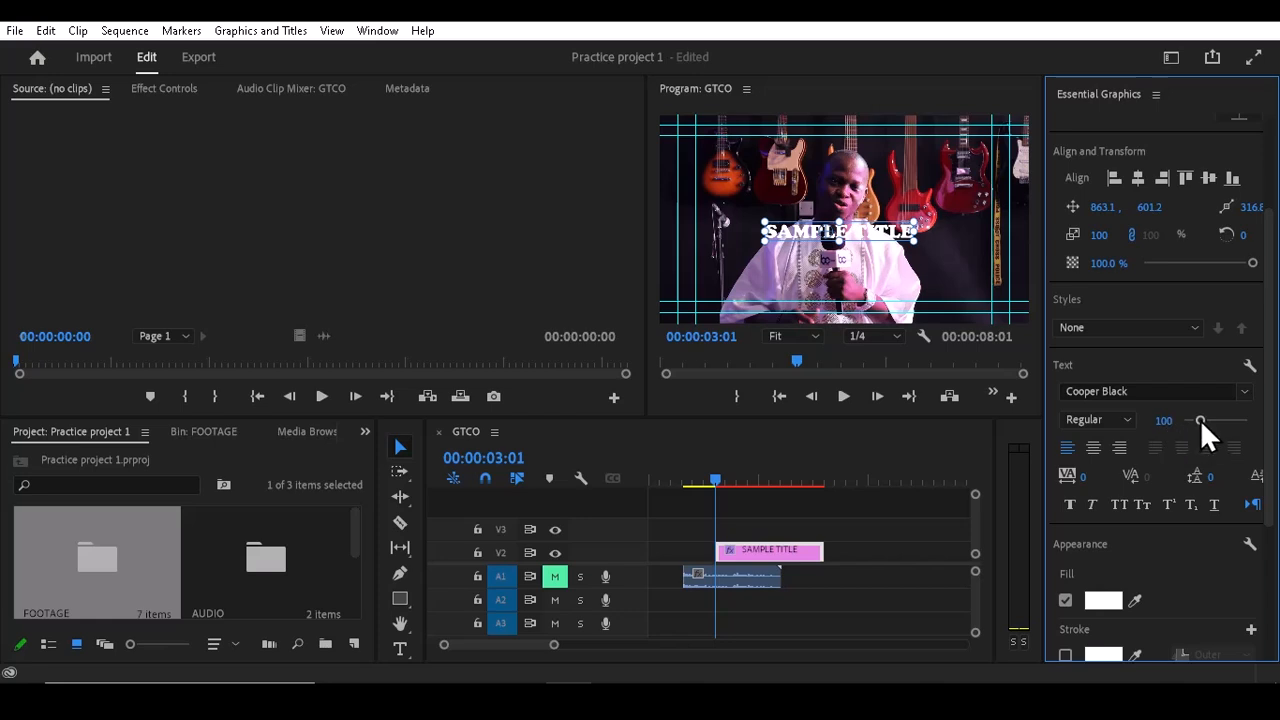
drag(1200, 419, 1208, 420)
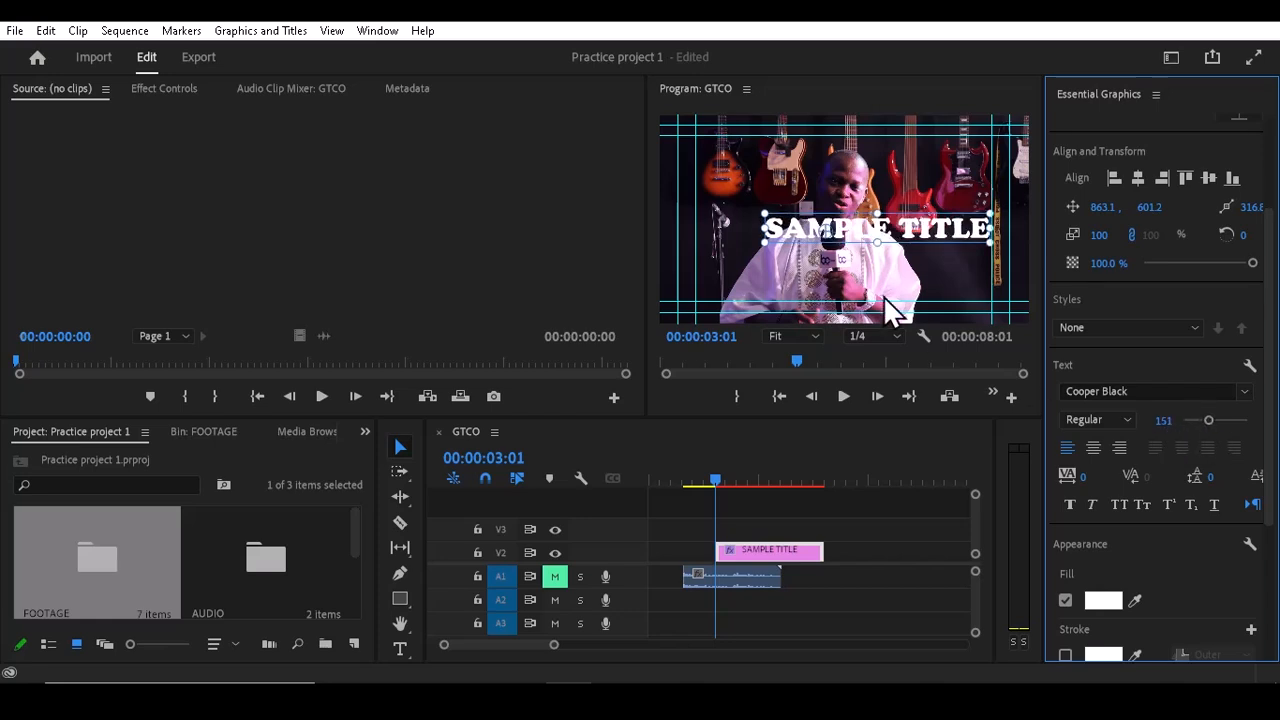
drag(926, 235, 902, 231)
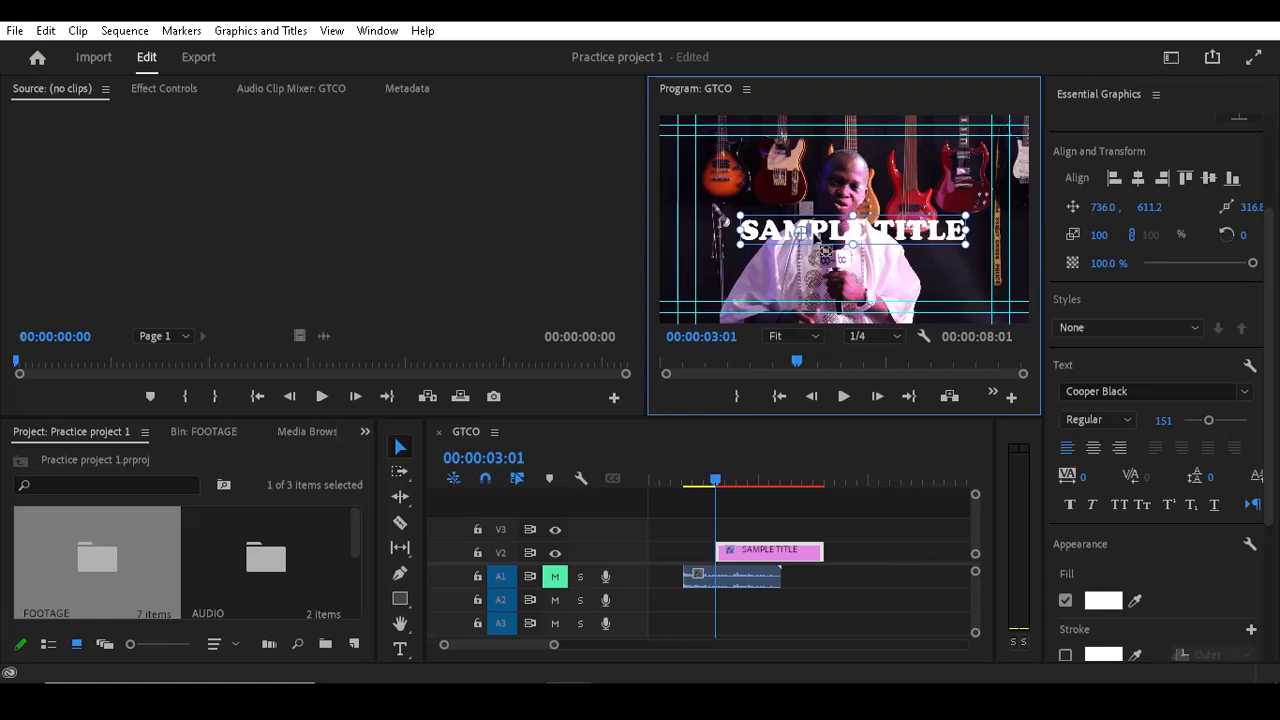
drag(811, 237, 915, 227)
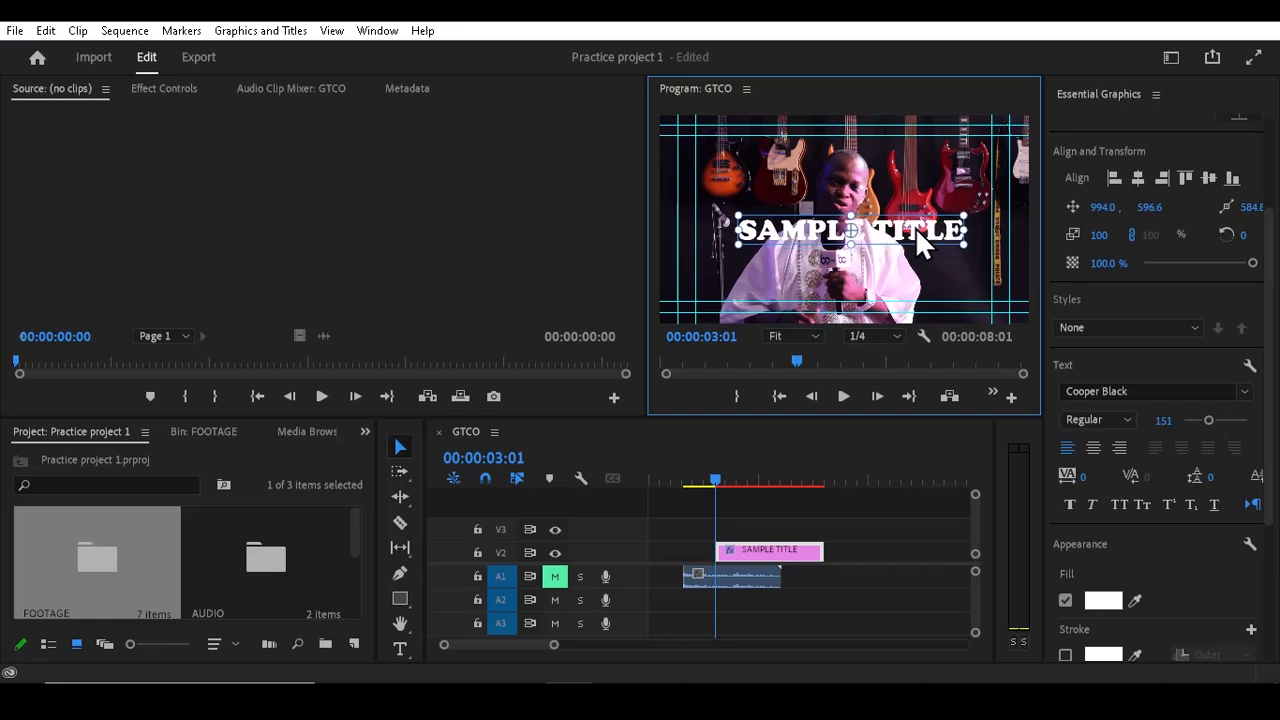
Step: Apply faux bold to the title text and nudge its position slightly
click(1070, 503)
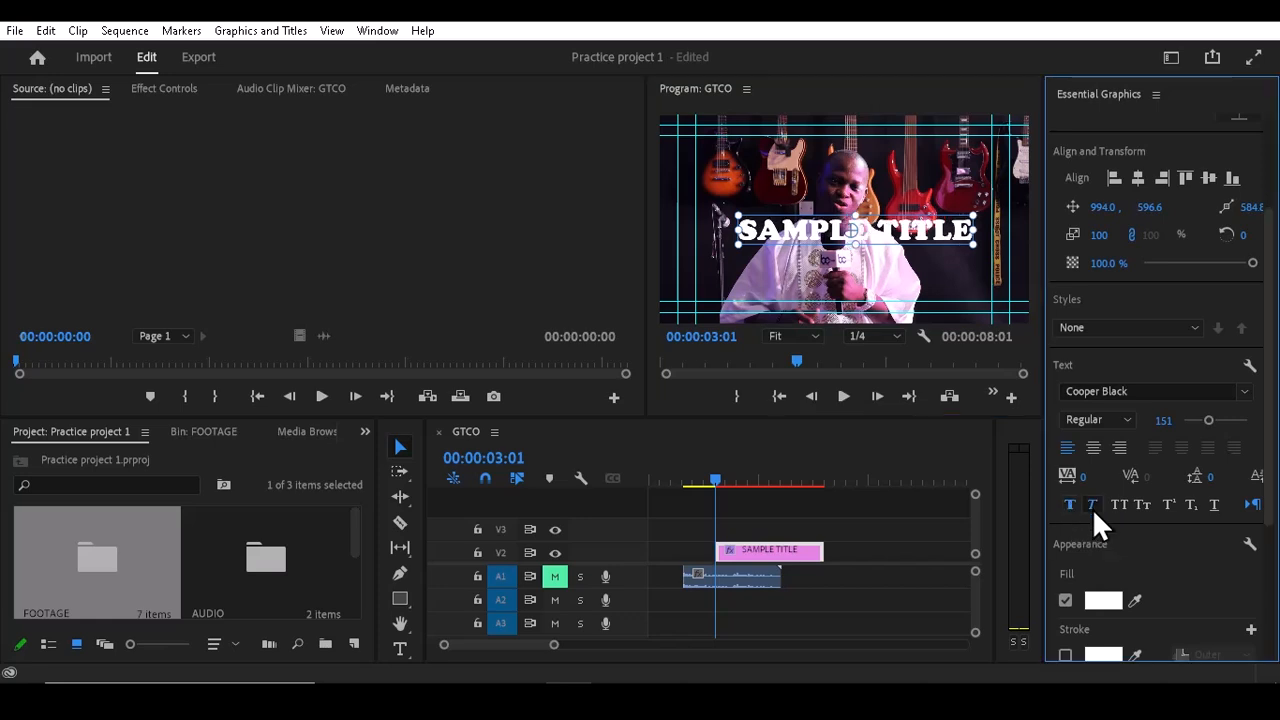
click(1092, 506)
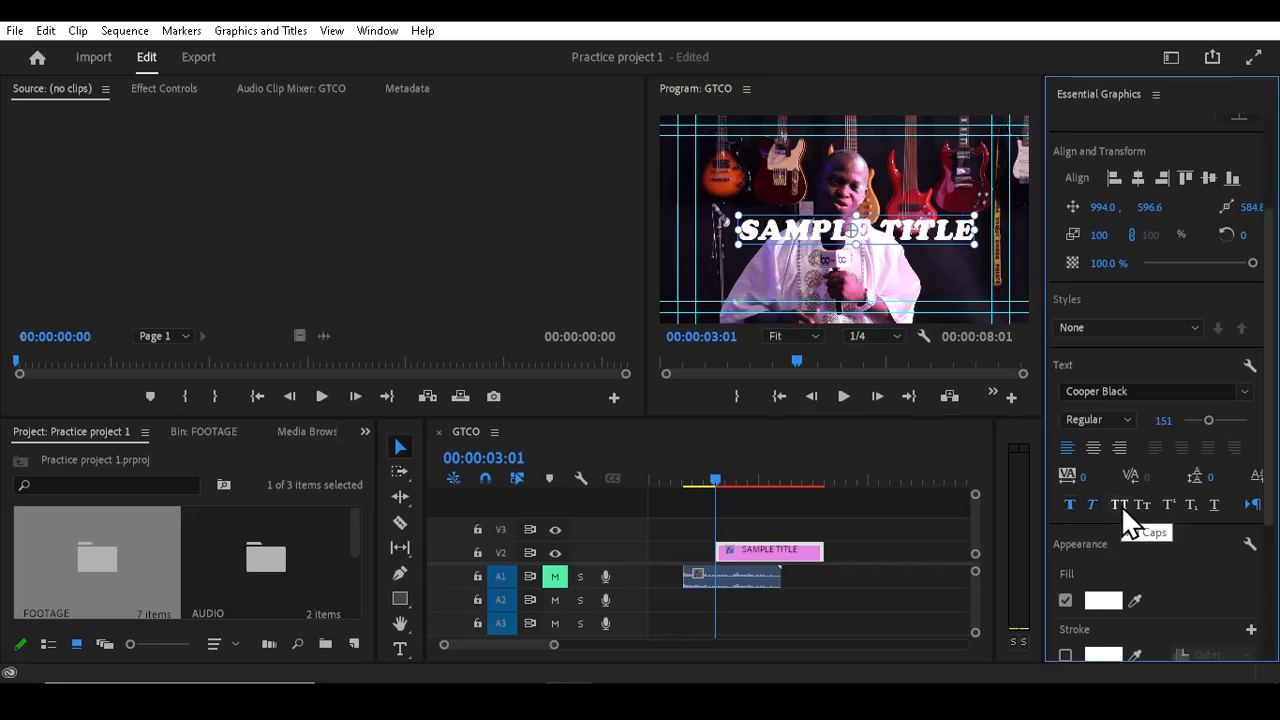
click(1090, 502)
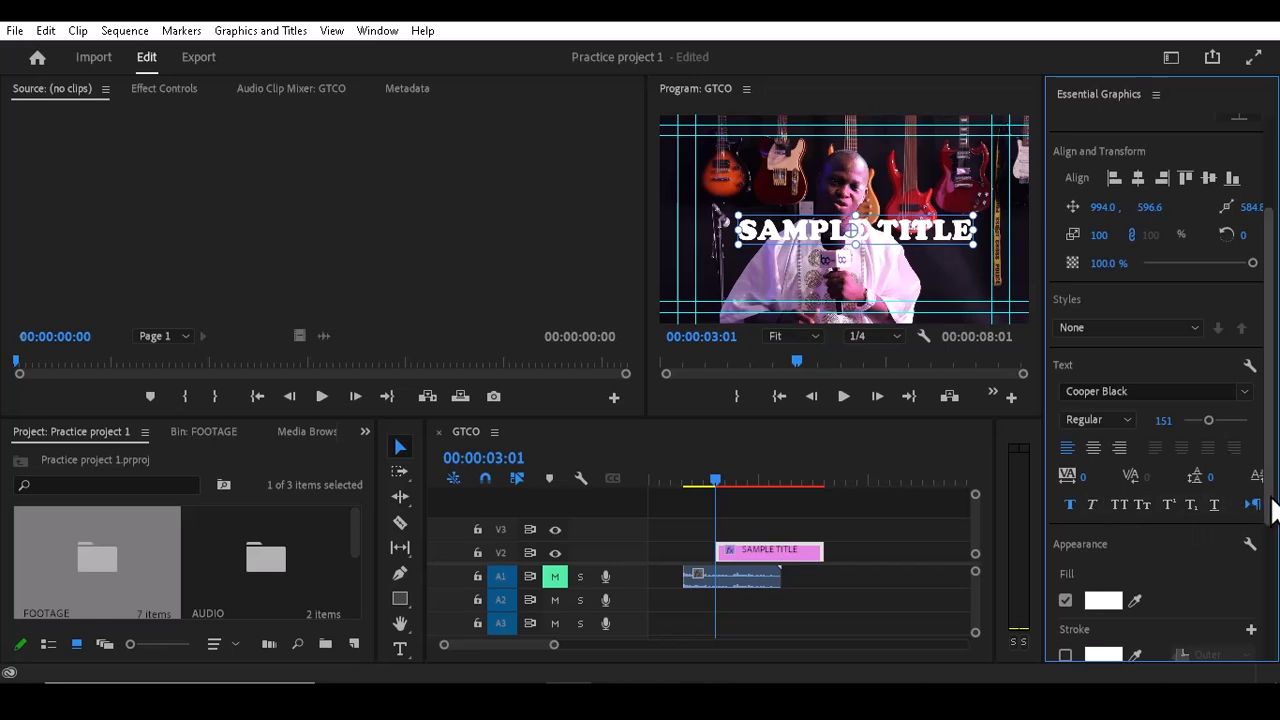
drag(1273, 510, 1273, 470)
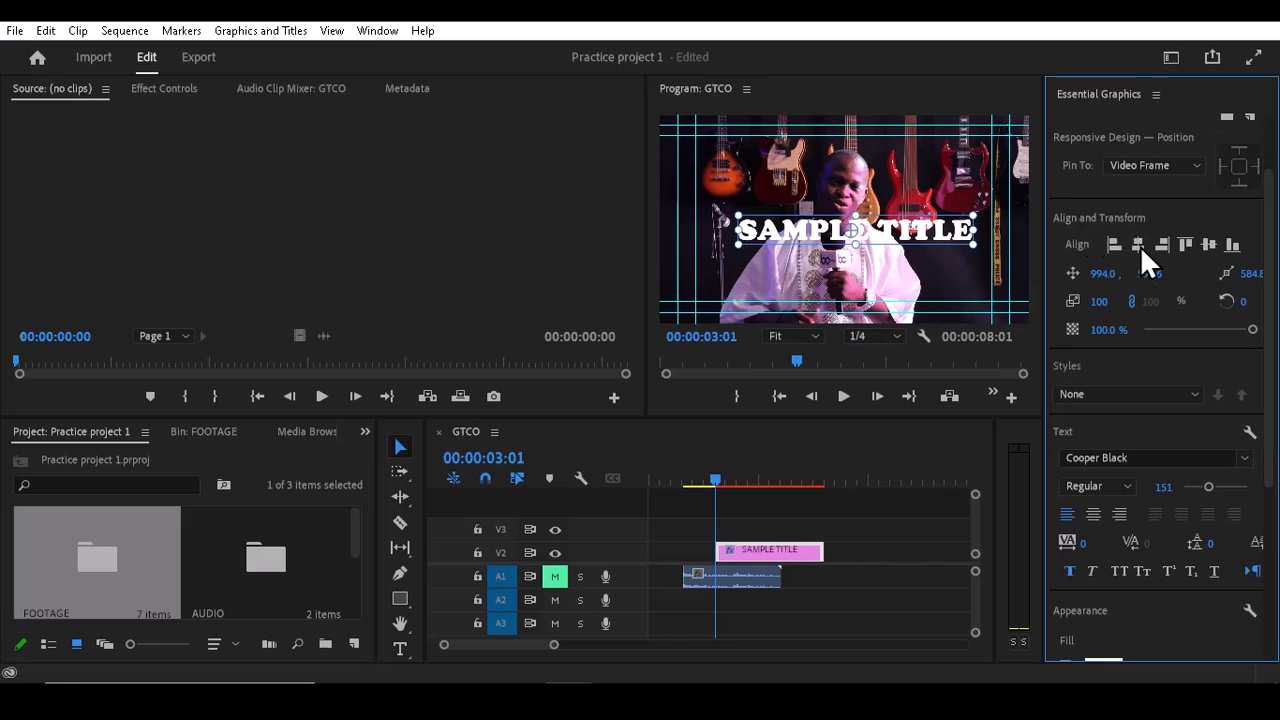
drag(1105, 265, 1158, 266)
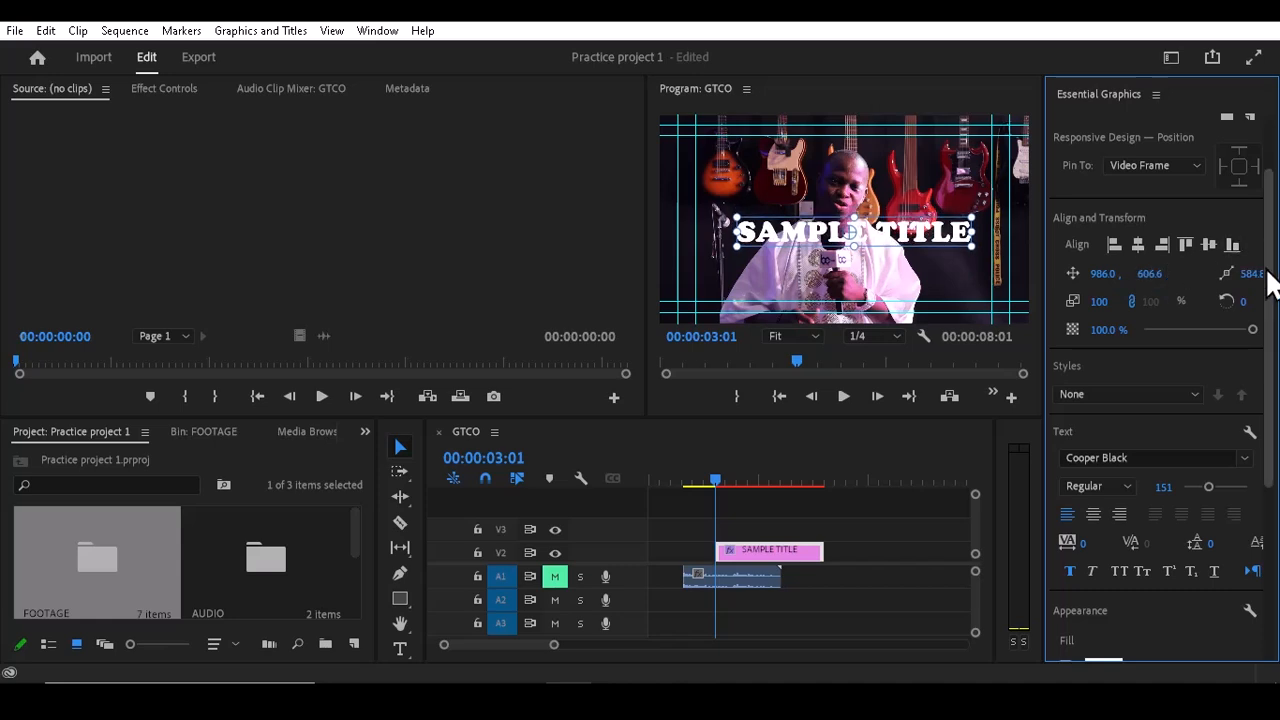
Step: Change the text fill colour to yellow FFE400
drag(1269, 277, 1270, 350)
scroll(1190, 440, down, 2)
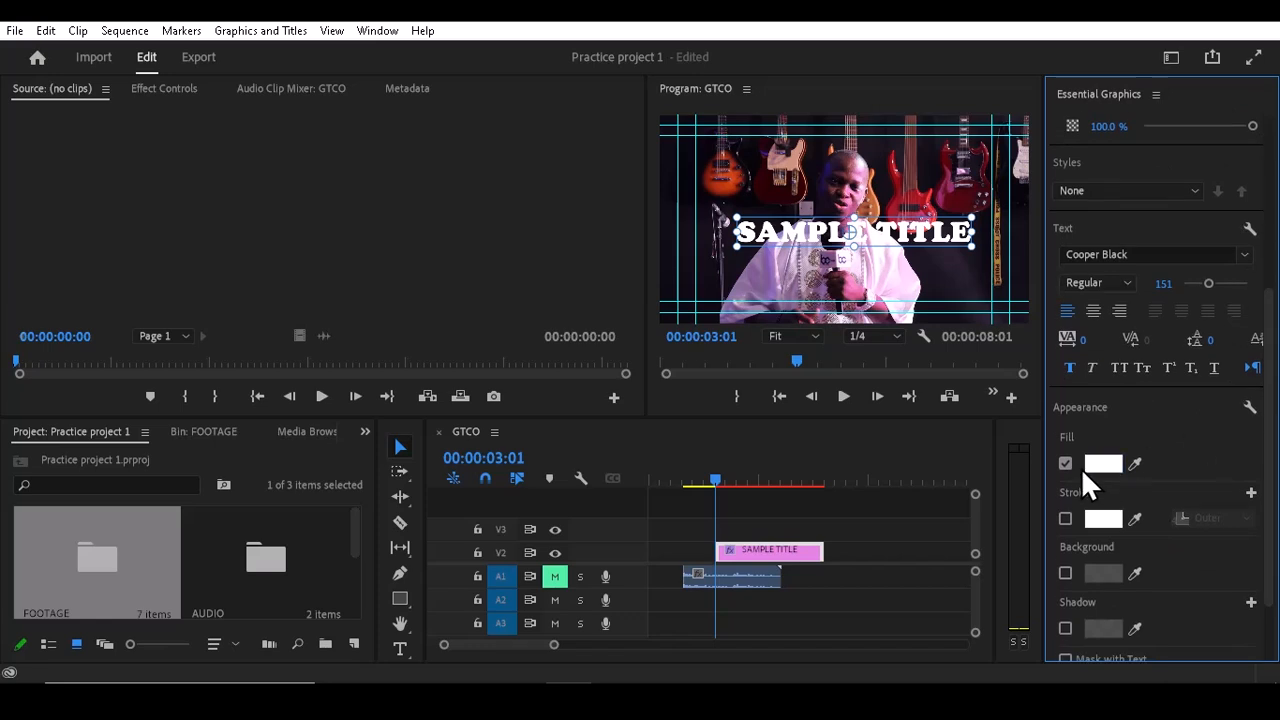
click(1099, 462)
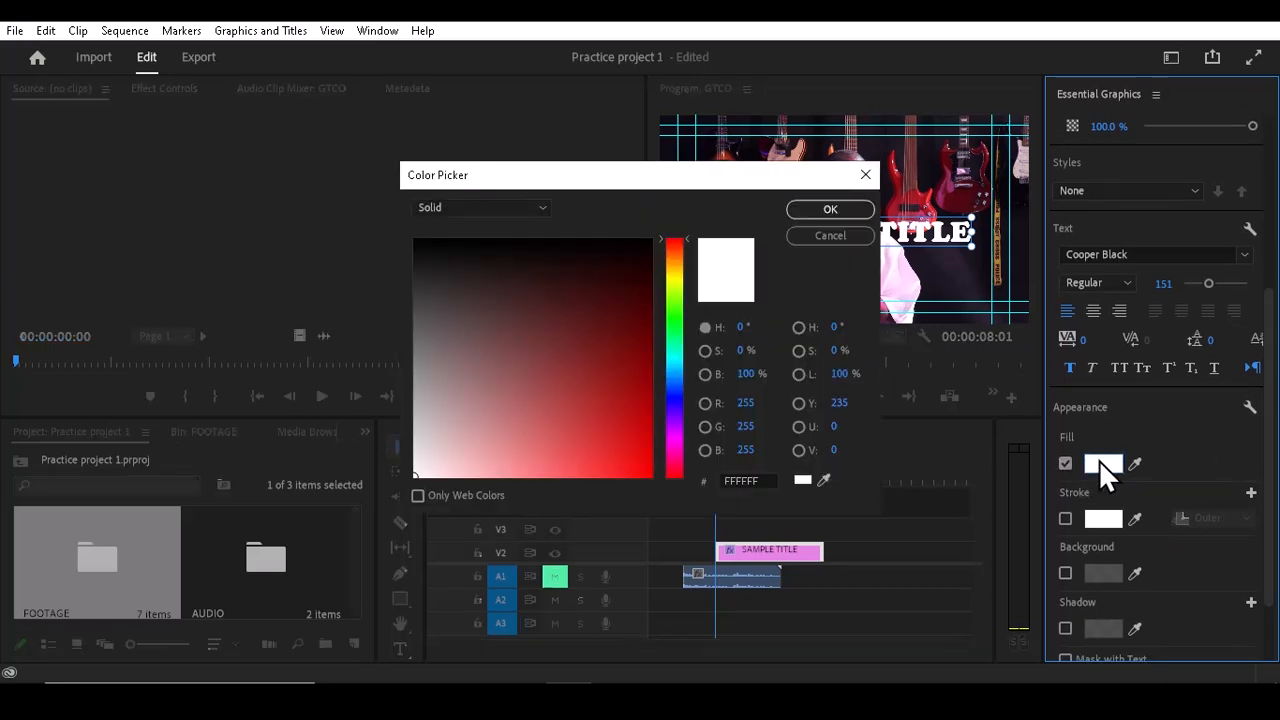
drag(670, 308, 671, 271)
click(660, 476)
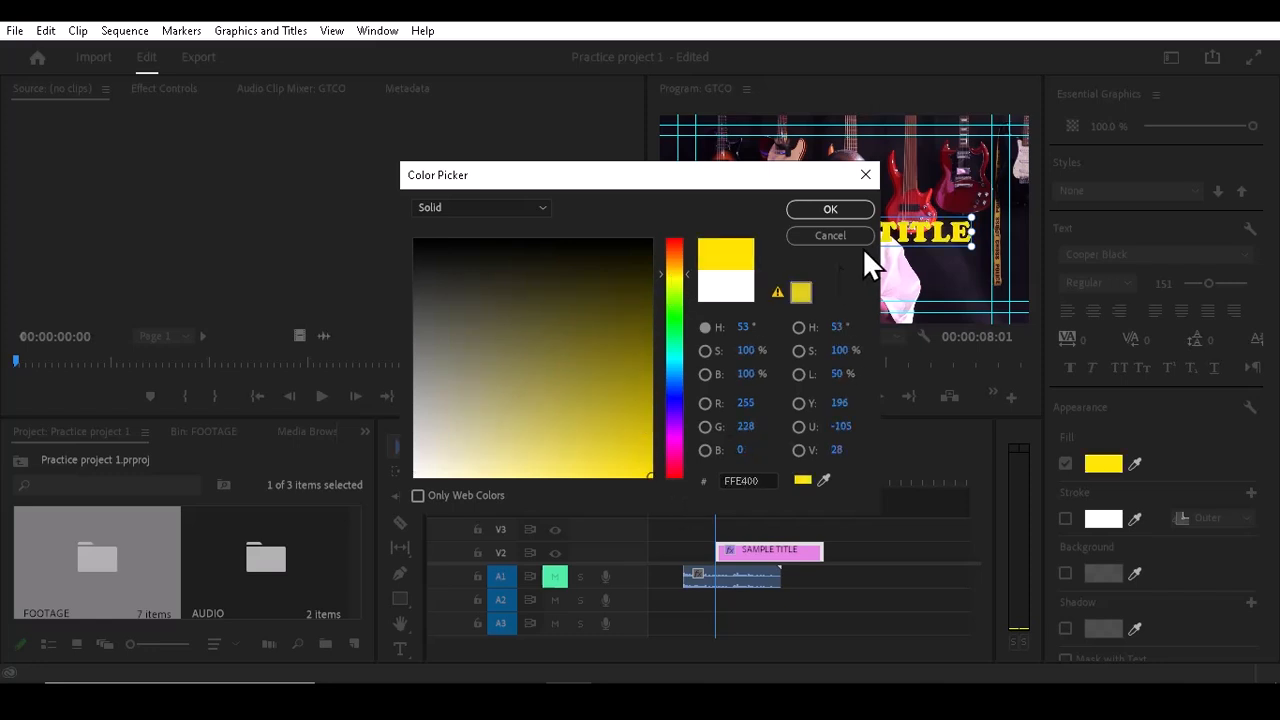
click(826, 211)
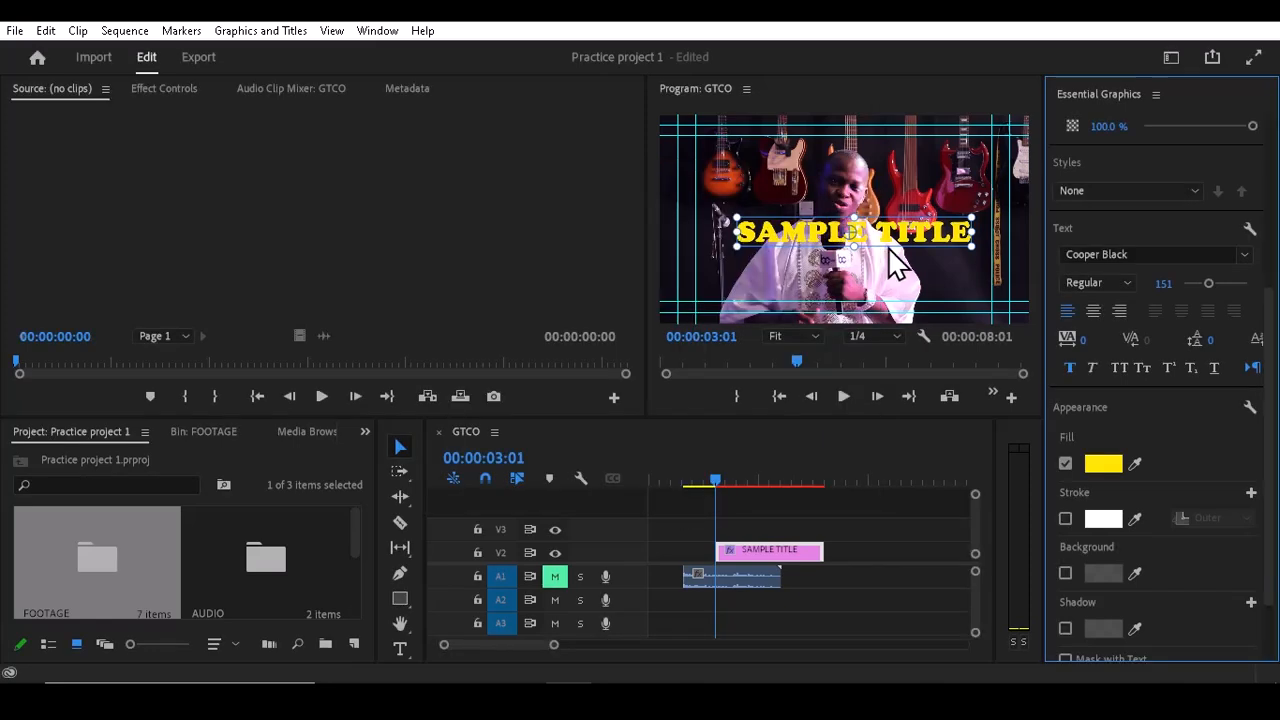
Step: Enable a white outer stroke on the title text
click(1065, 517)
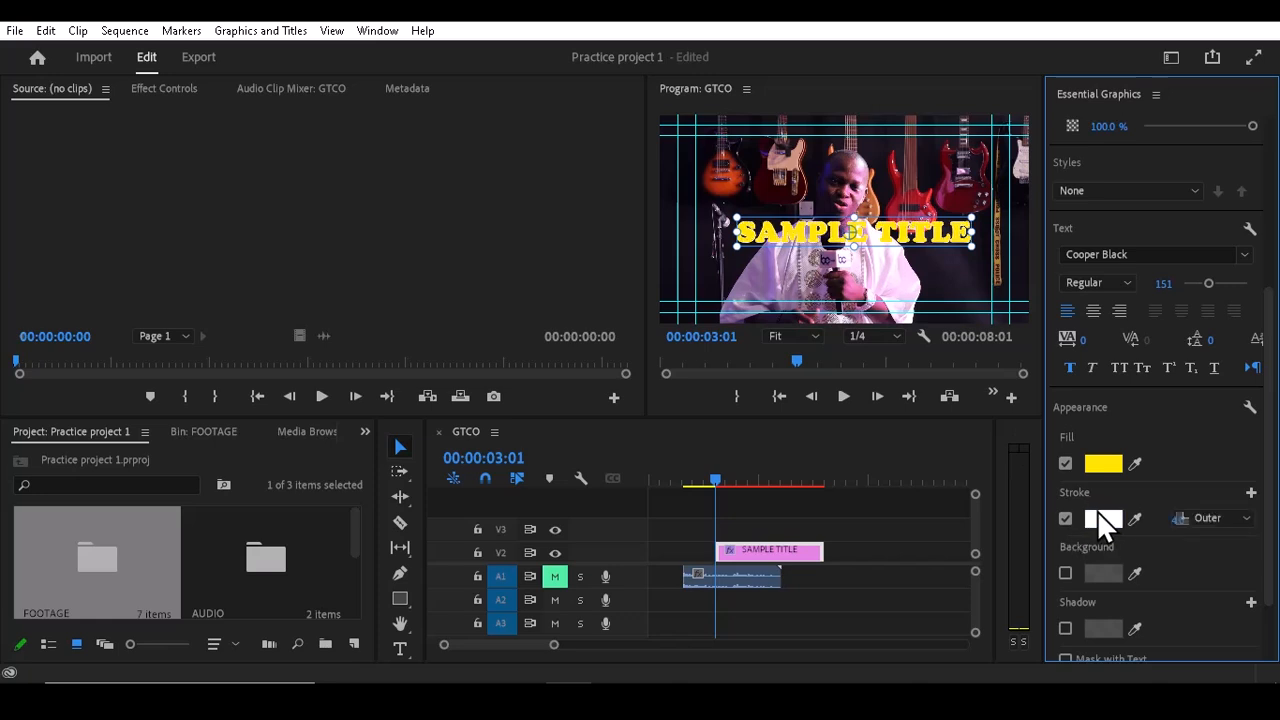
click(1101, 520)
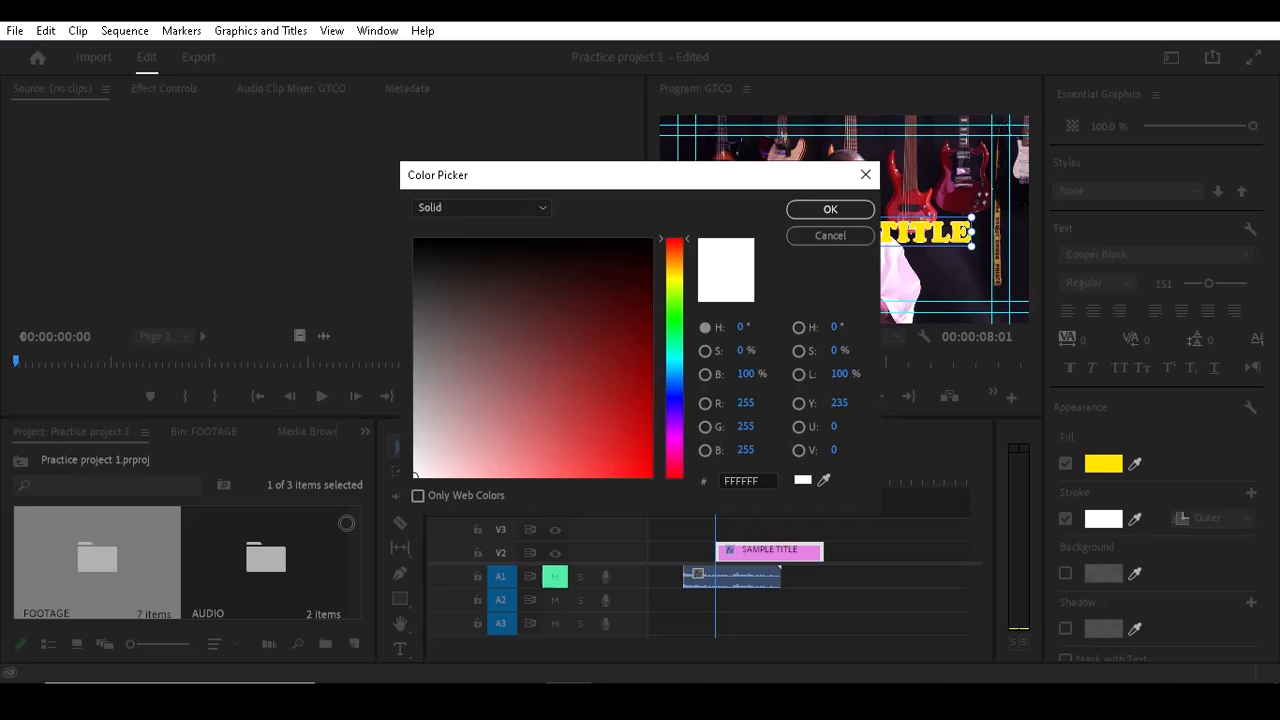
click(828, 210)
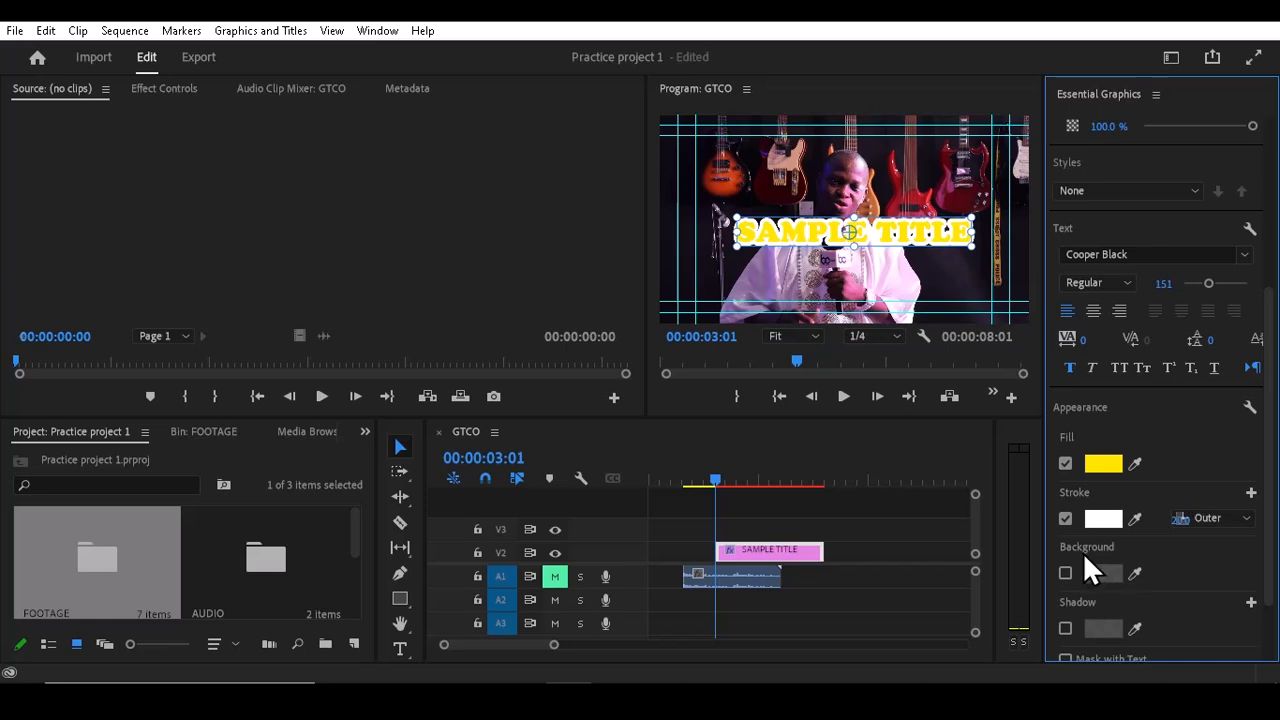
Step: Enable a drop shadow on the text with 100% opacity, distance 0 and size about 15.9
click(1065, 574)
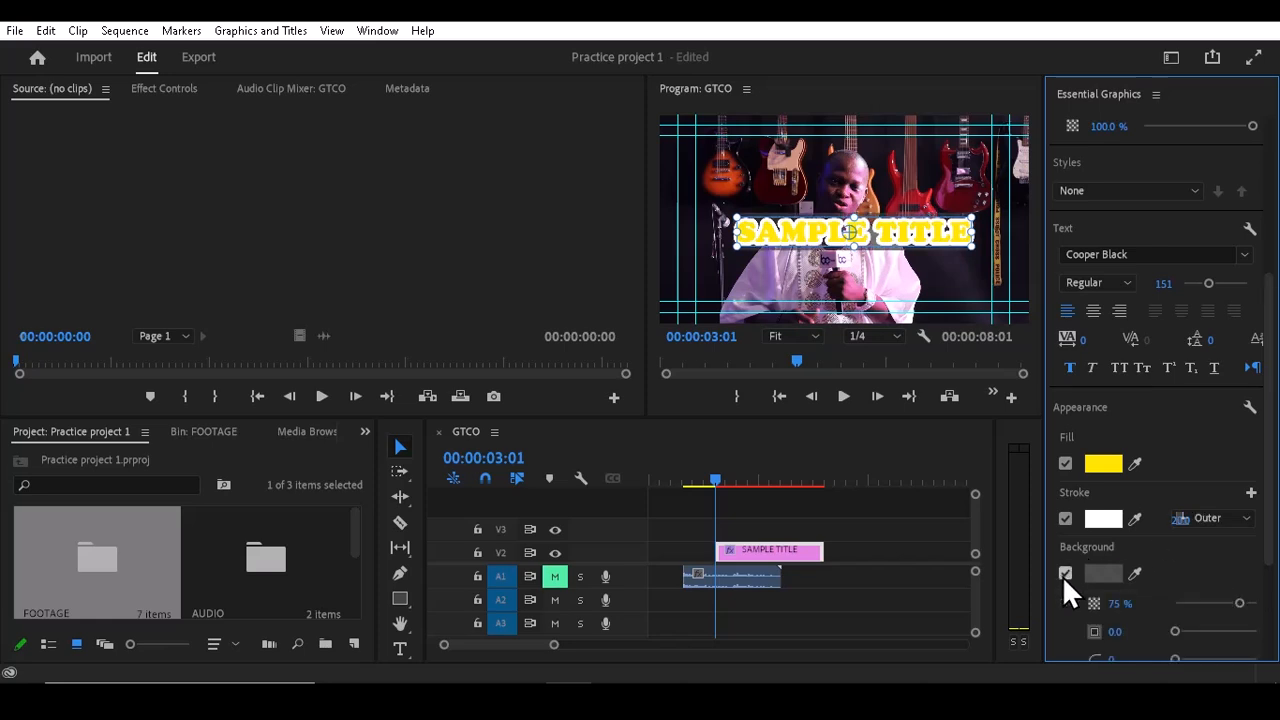
click(1065, 574)
drag(1271, 444, 1274, 499)
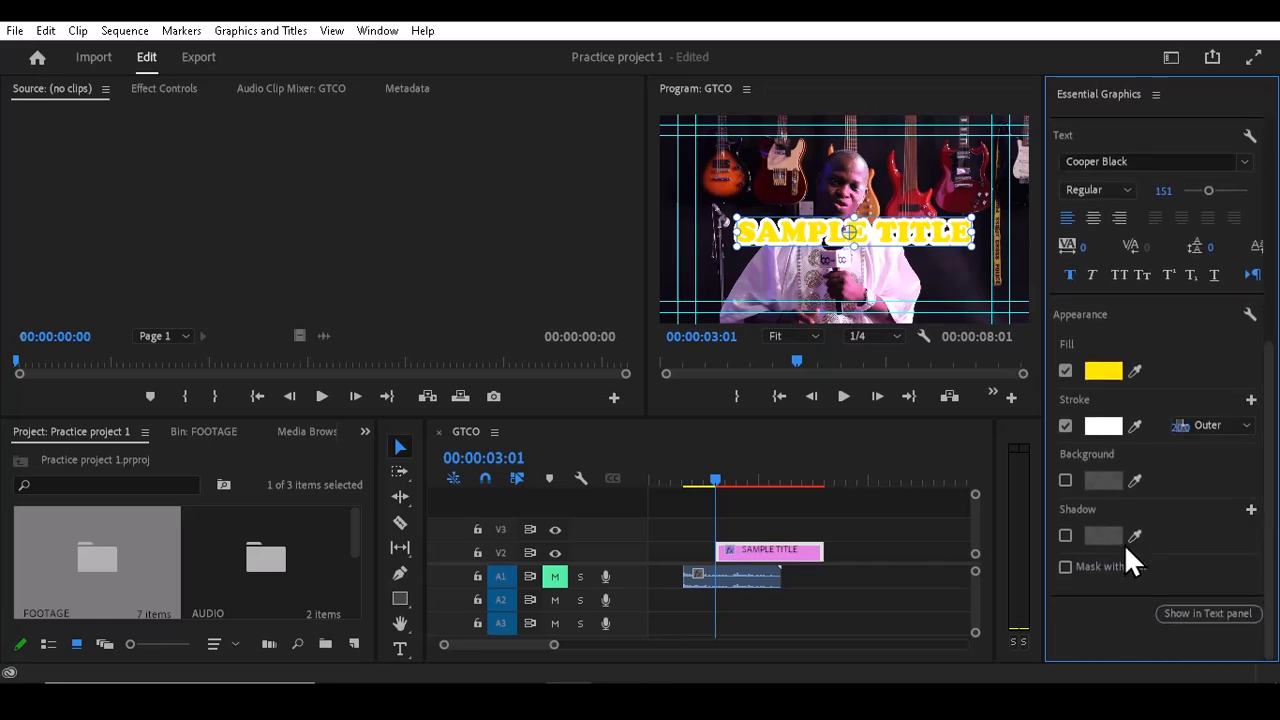
click(1066, 537)
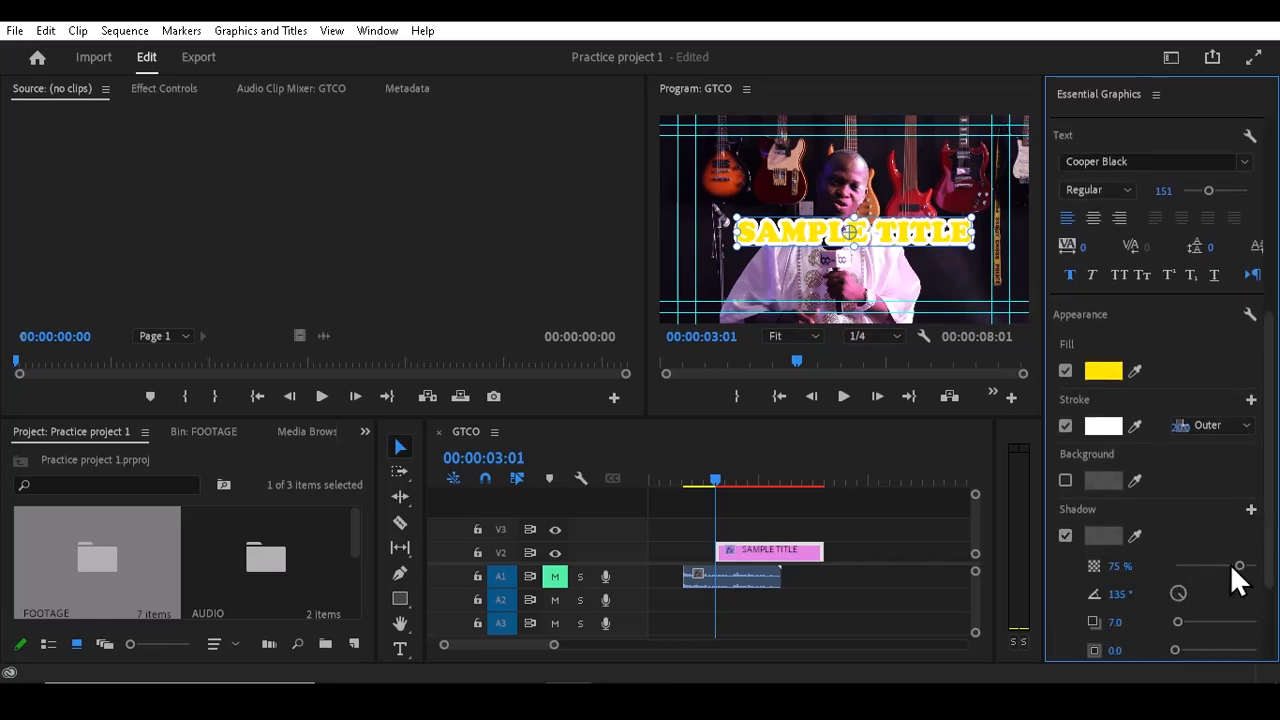
drag(1274, 566, 1273, 596)
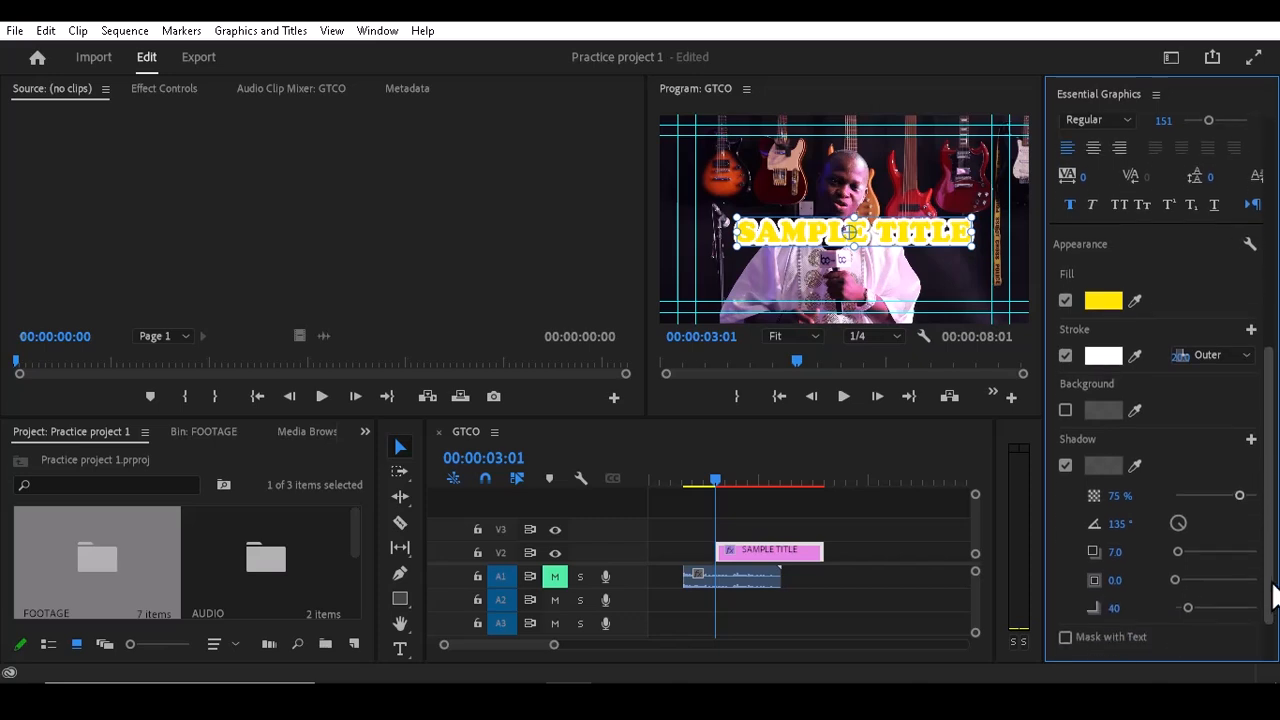
drag(1240, 495, 1257, 497)
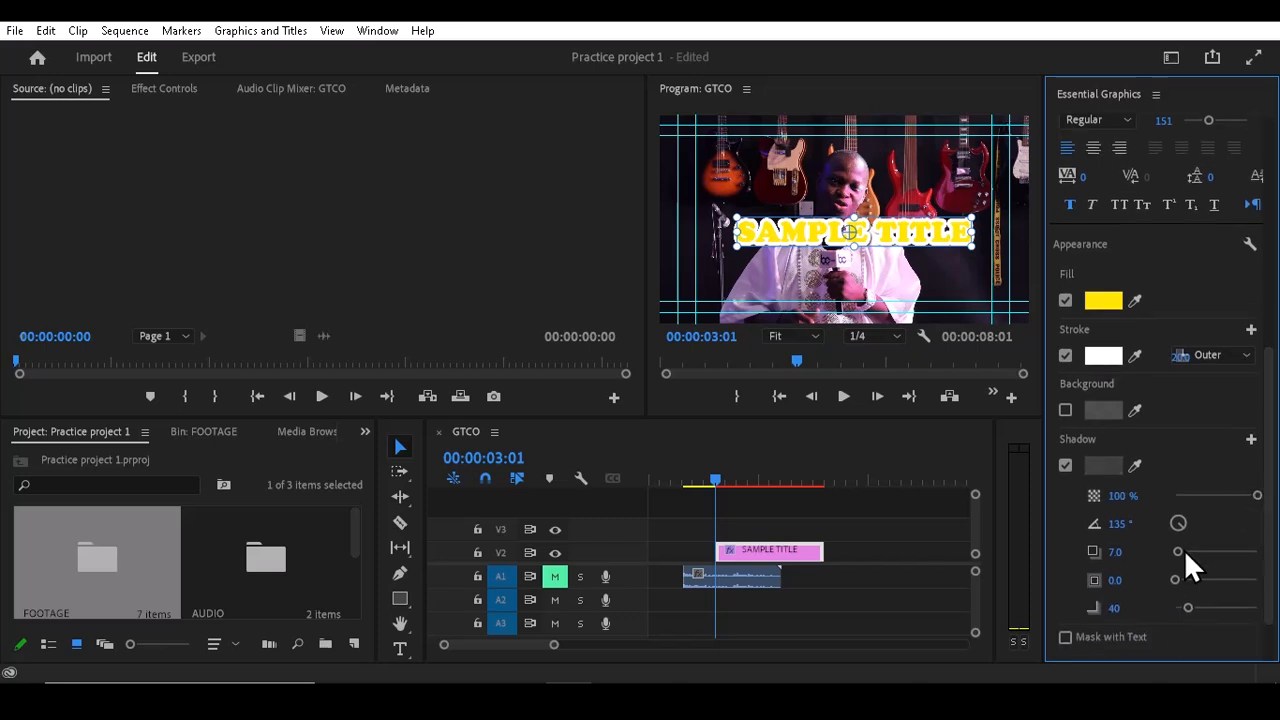
drag(1185, 552, 1187, 578)
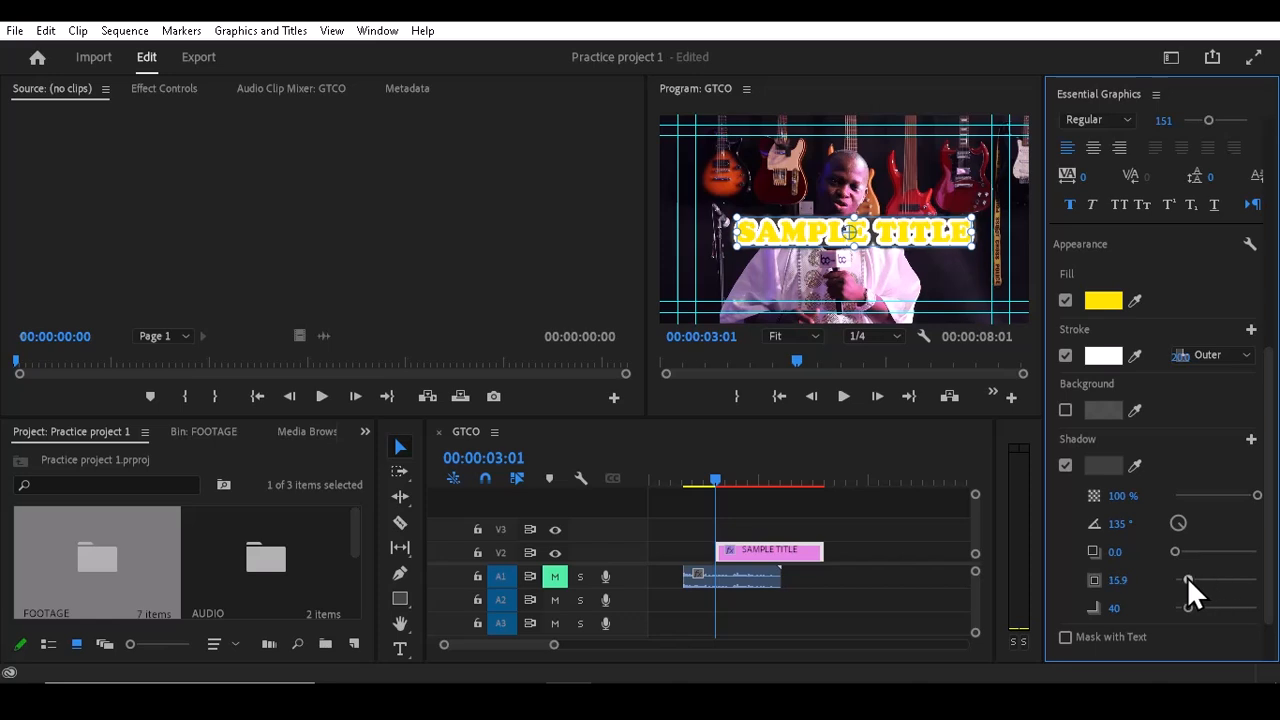
Step: Set the drop shadow colour to black
click(1102, 464)
drag(440, 272, 346, 182)
click(842, 216)
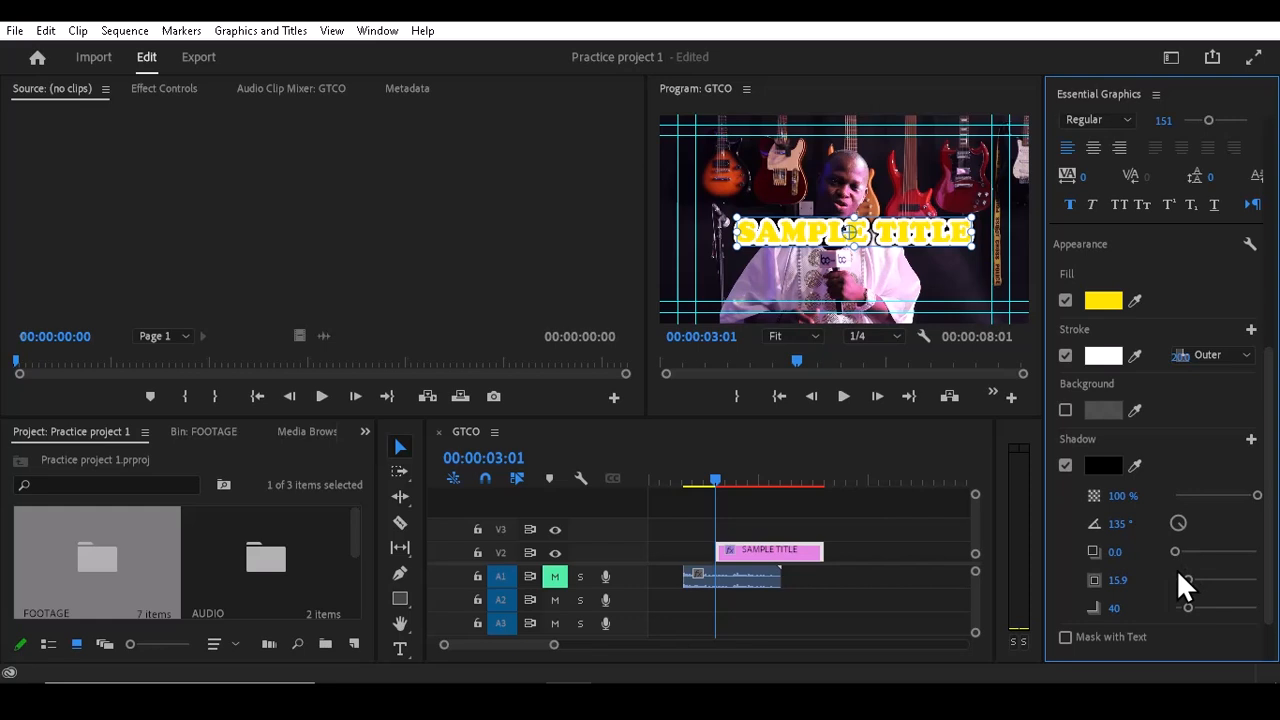
Step: Lower the drop shadow opacity to 38%
scroll(1266, 545, down, 2)
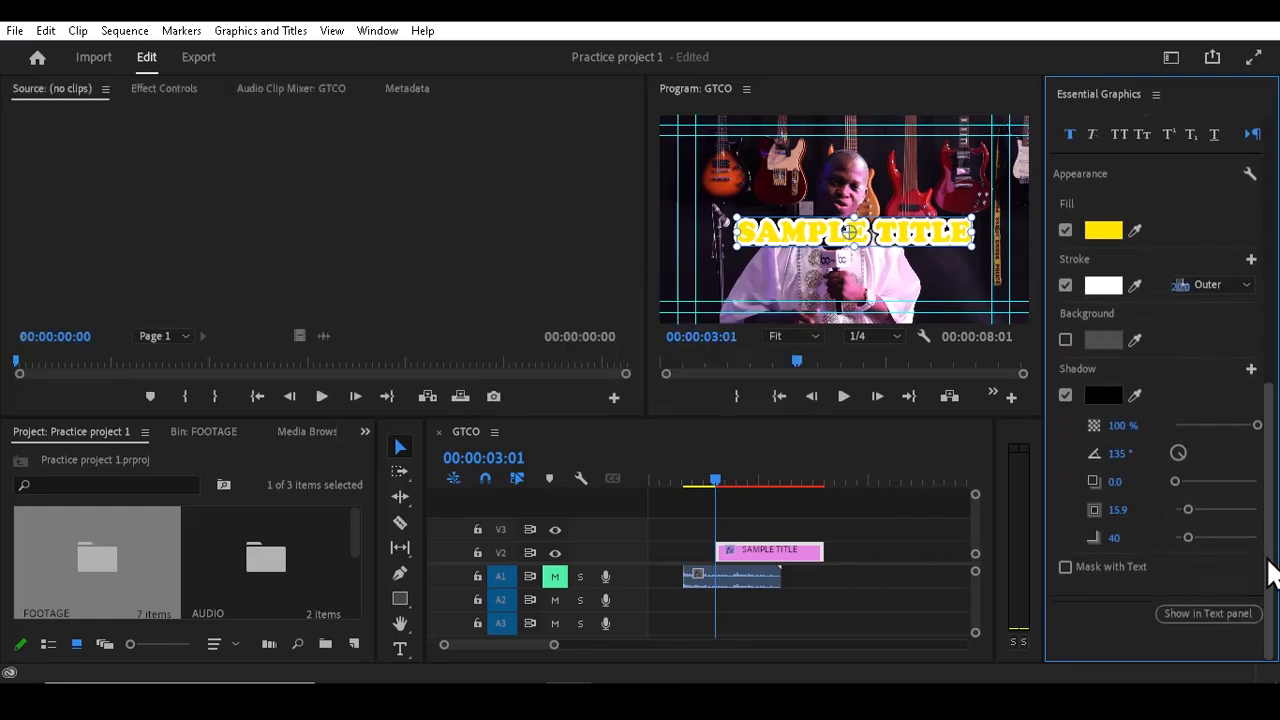
scroll(1268, 545, up, 1)
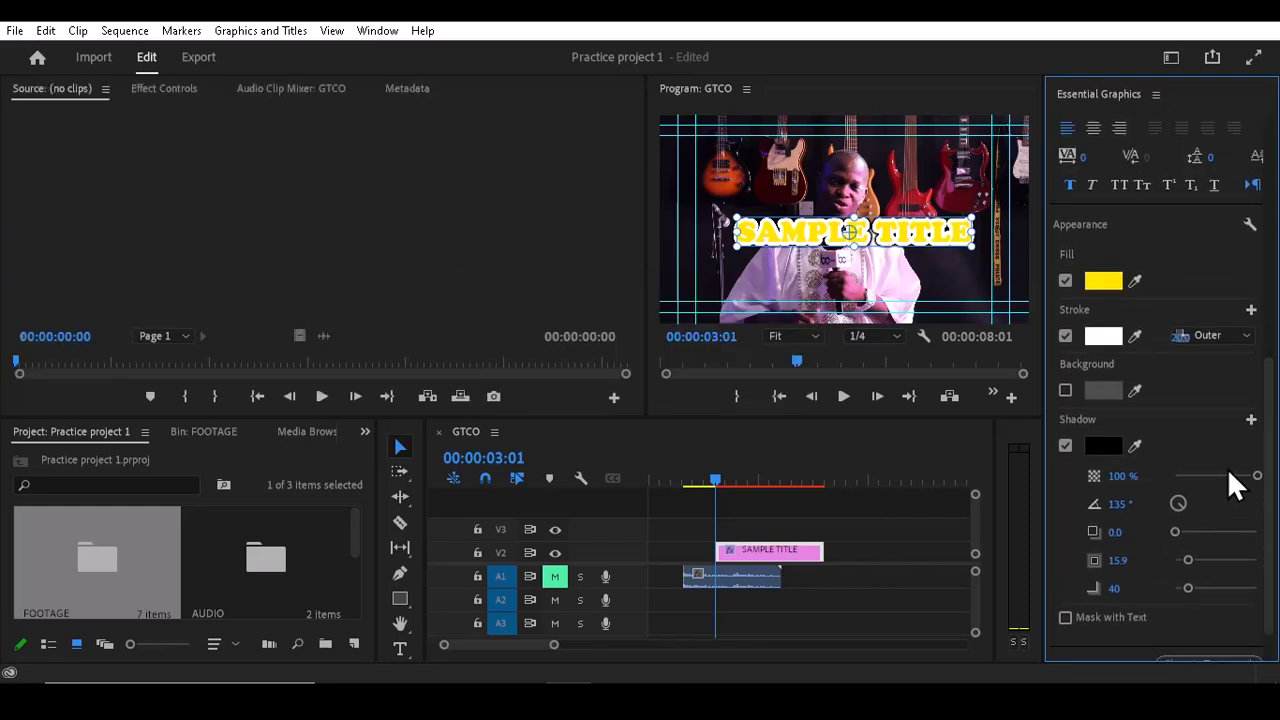
drag(1255, 476, 1203, 473)
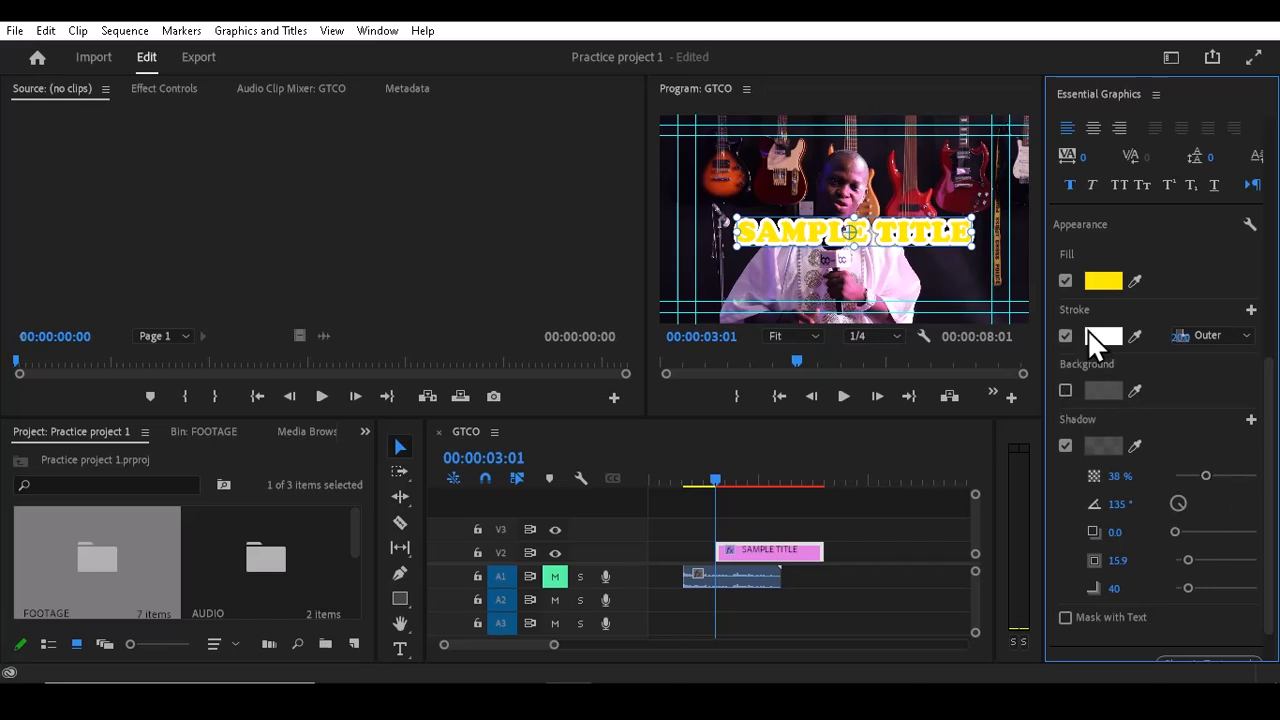
Step: Turn off faux bold on the title text
drag(1183, 335, 1182, 336)
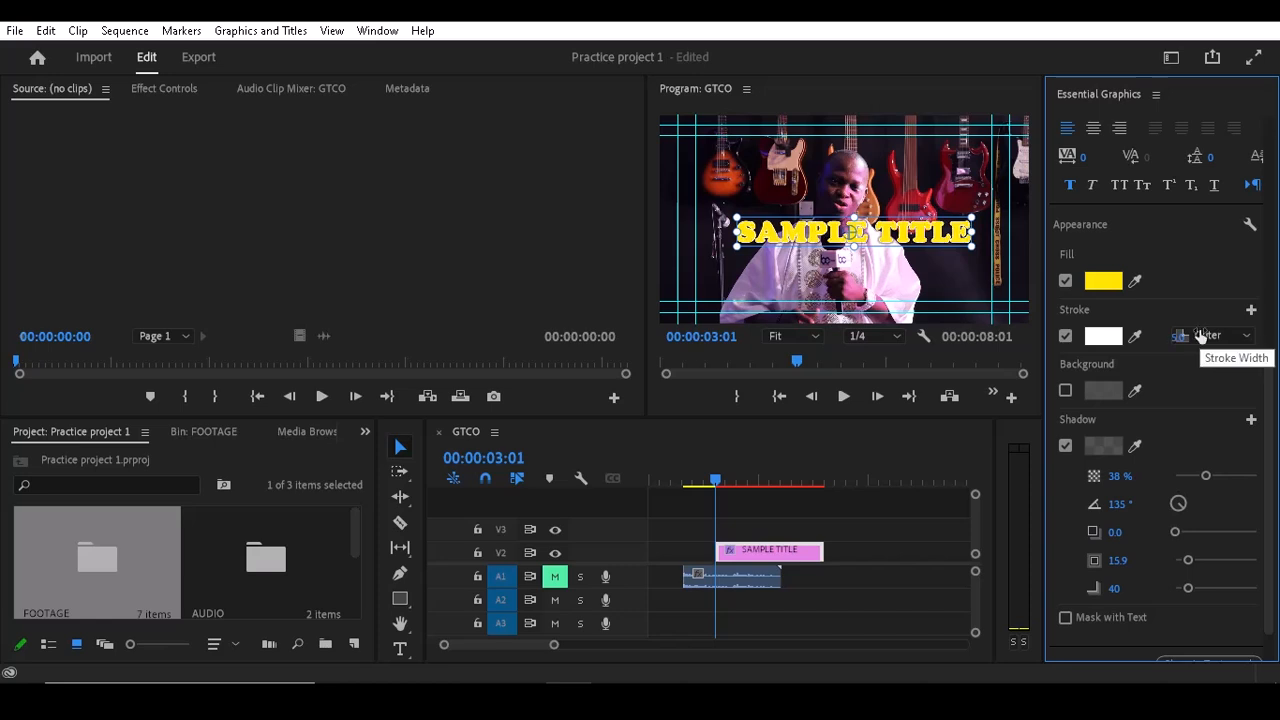
click(1069, 183)
click(907, 229)
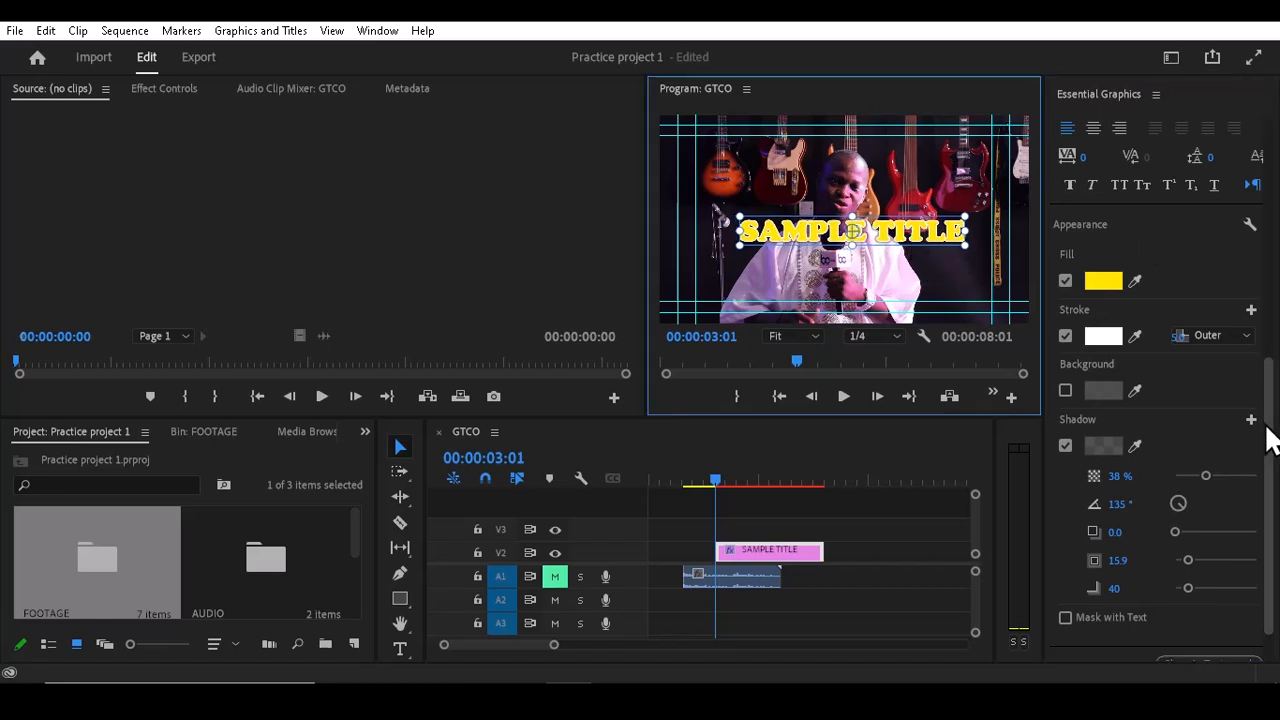
drag(1268, 434, 1270, 265)
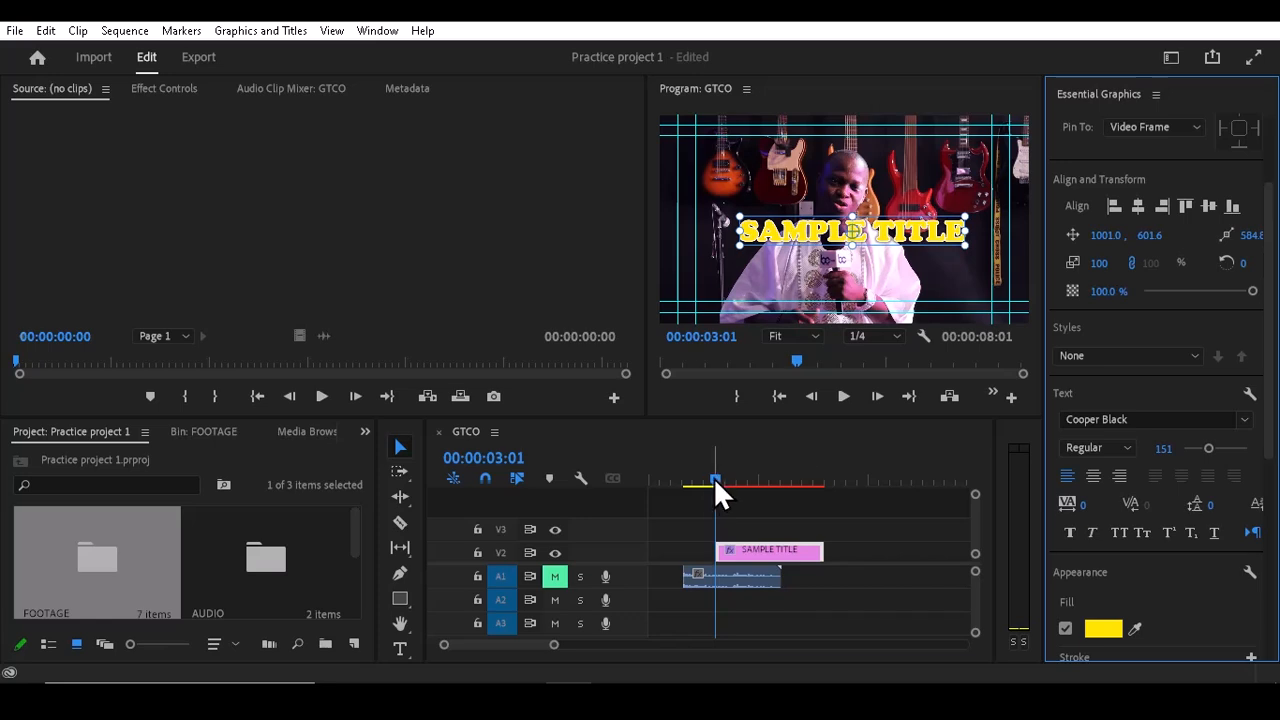
Step: Shorten the SAMPLE TITLE graphic clip and shift it slightly earlier on track V2
drag(713, 477, 736, 489)
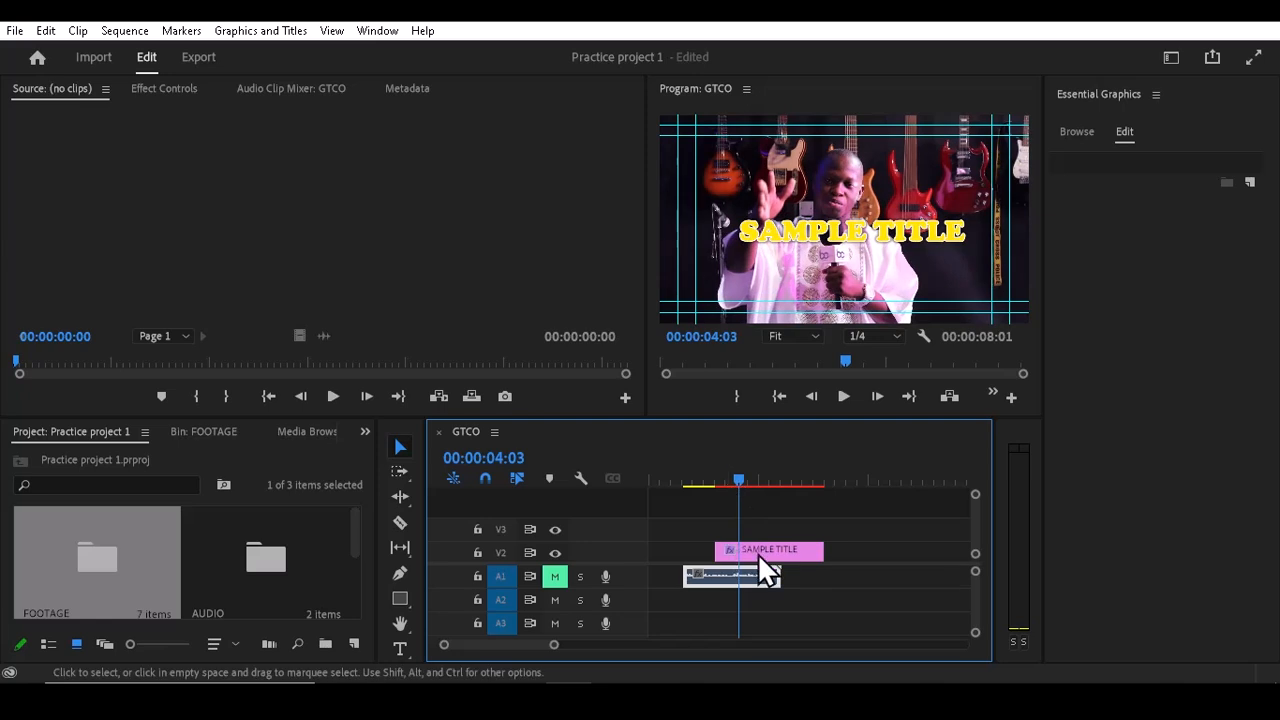
drag(821, 550, 717, 551)
drag(741, 480, 715, 487)
click(736, 543)
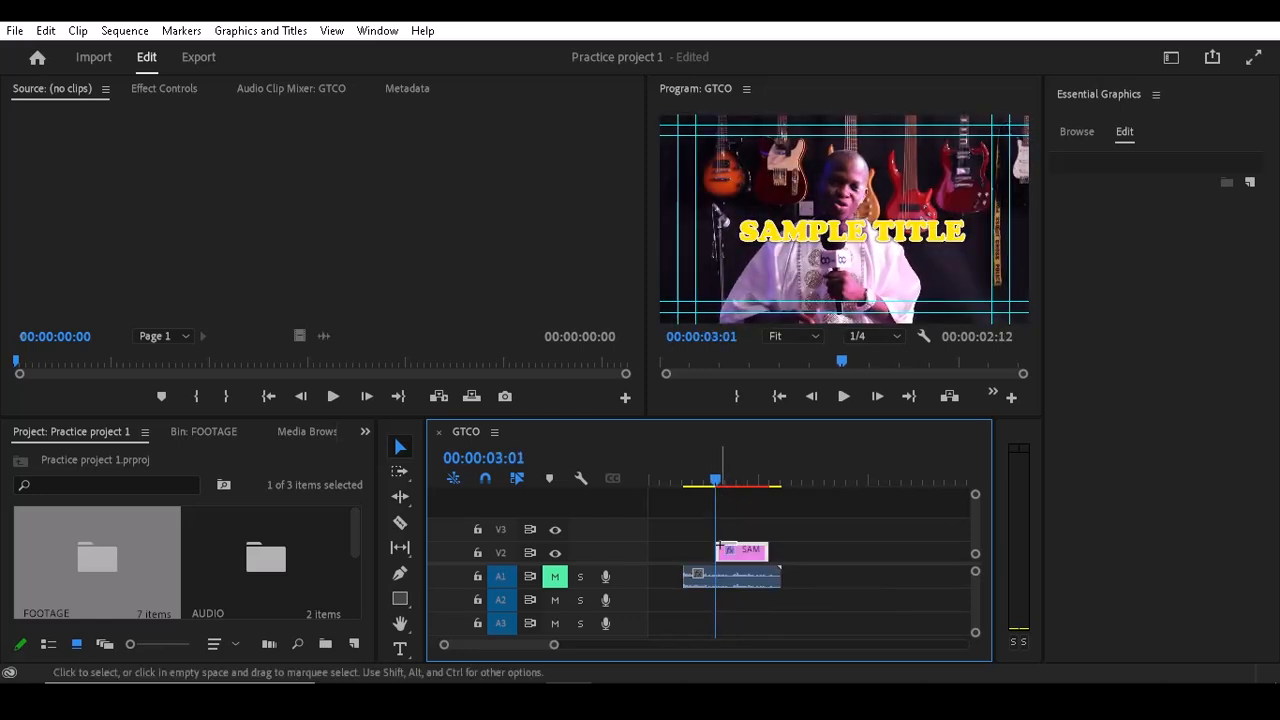
drag(736, 551, 716, 540)
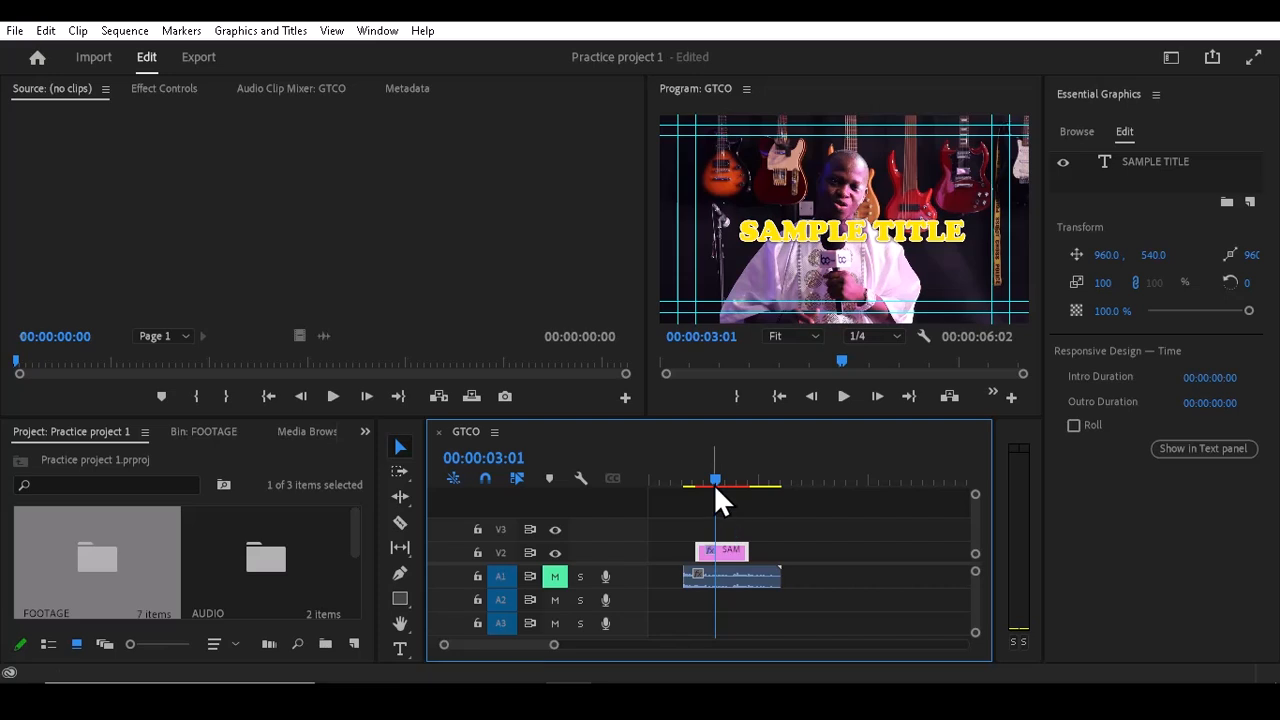
Step: Play back the sequence from the start to preview the title
drag(713, 485, 685, 490)
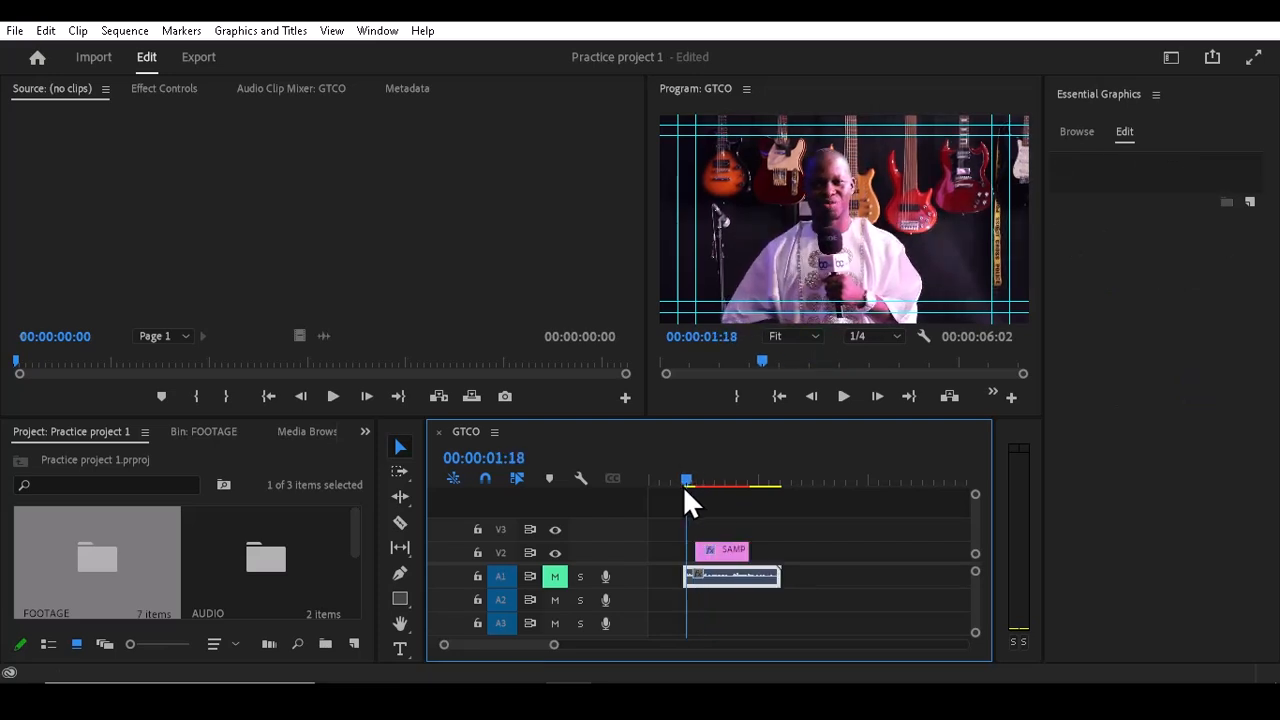
key(space)
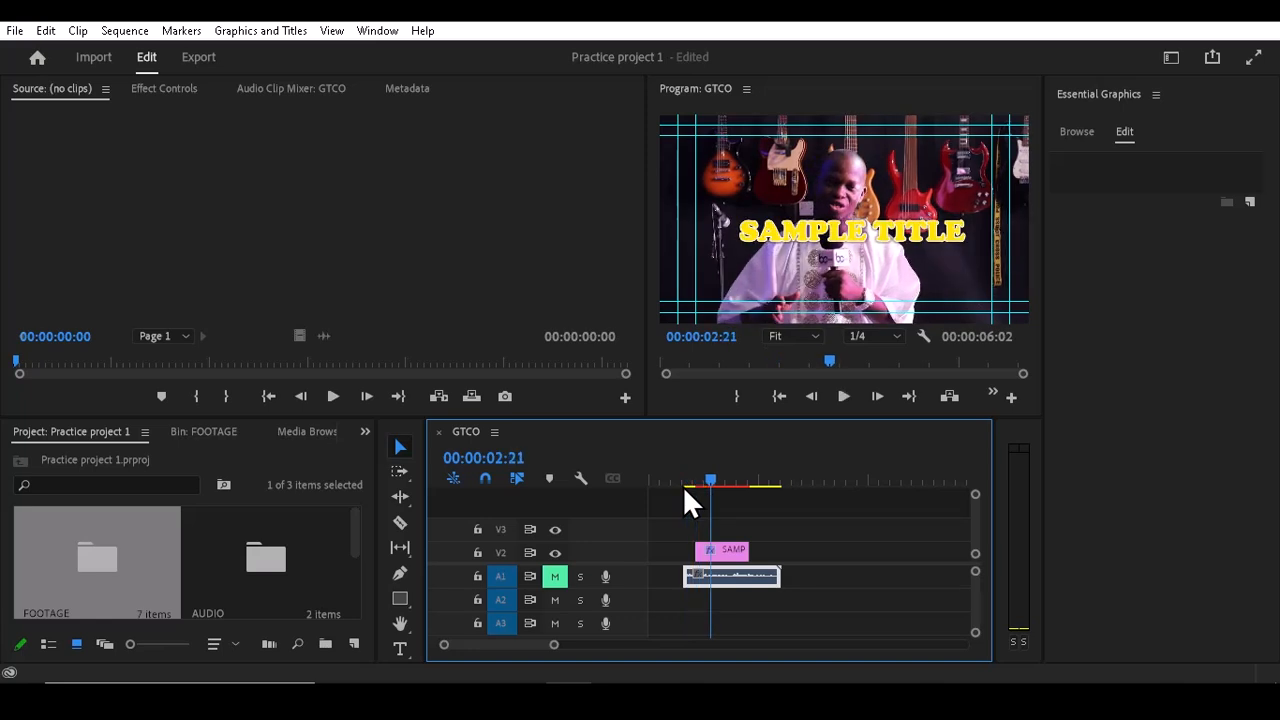
click(721, 550)
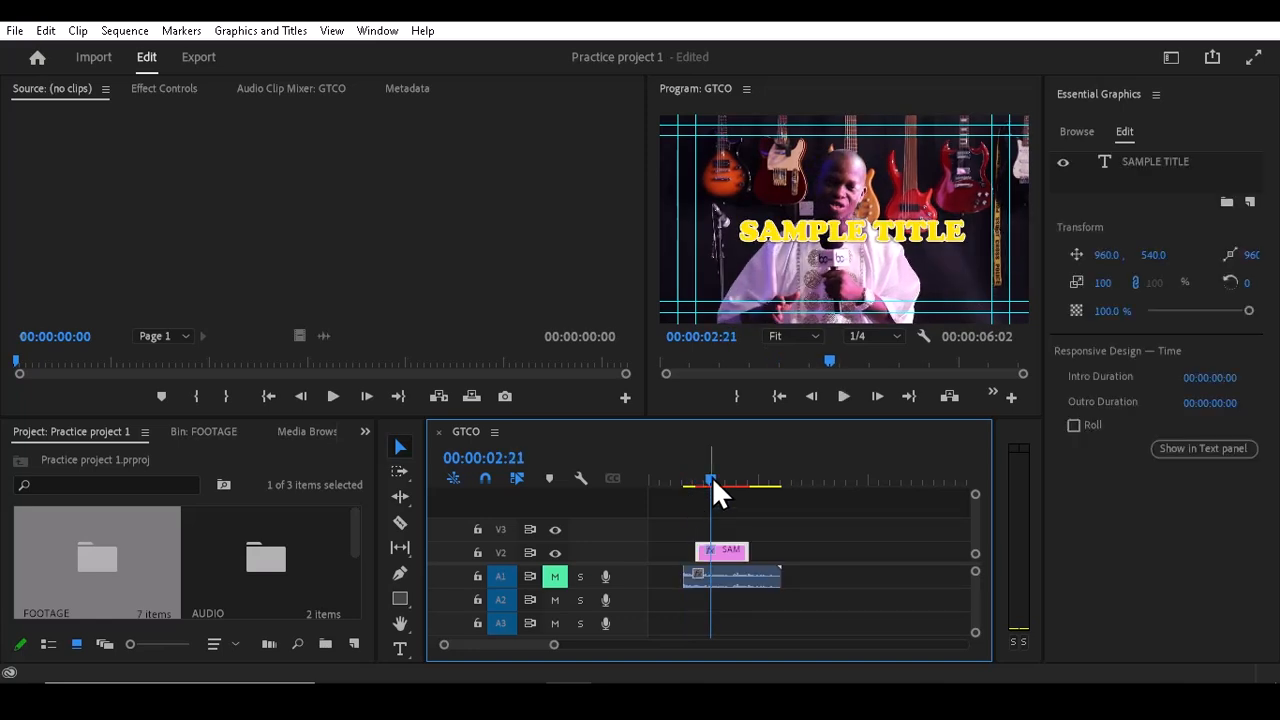
mouse_move(712, 476)
mouse_down()
mouse_move(728, 481)
mouse_move(712, 486)
mouse_up()
click(724, 547)
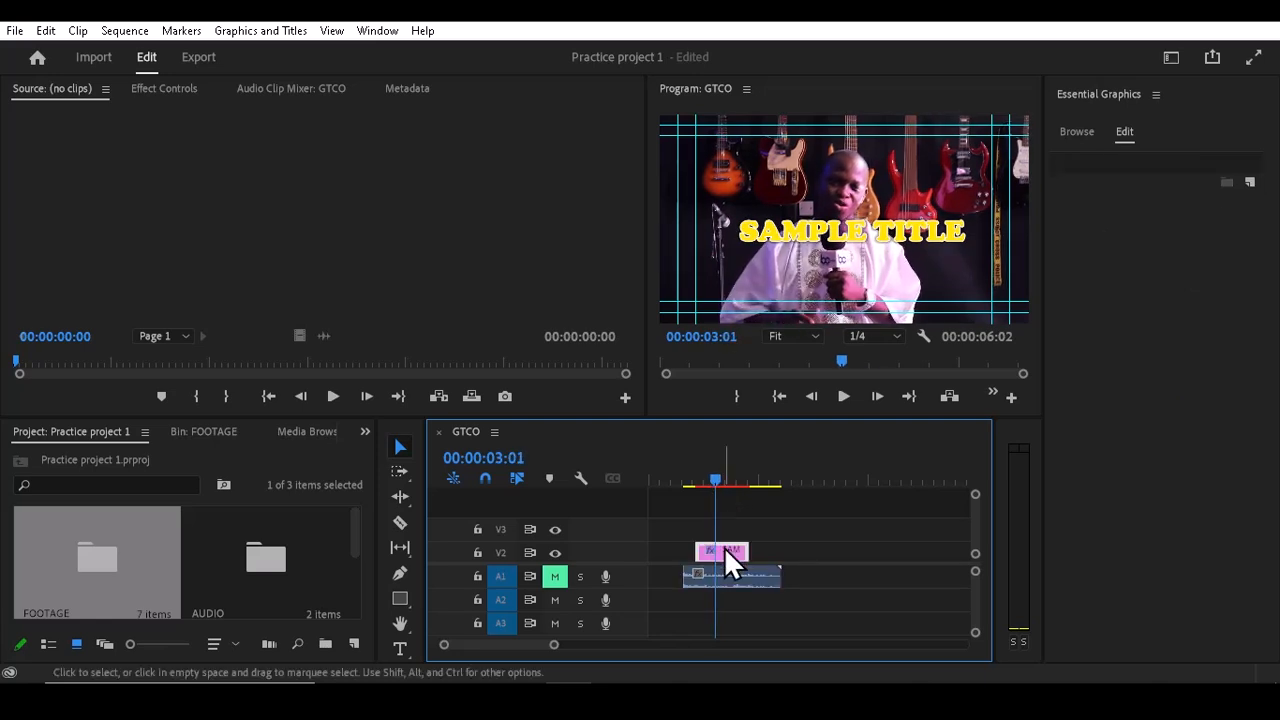
Step: Move the title down to the lower-left area of the frame
click(771, 238)
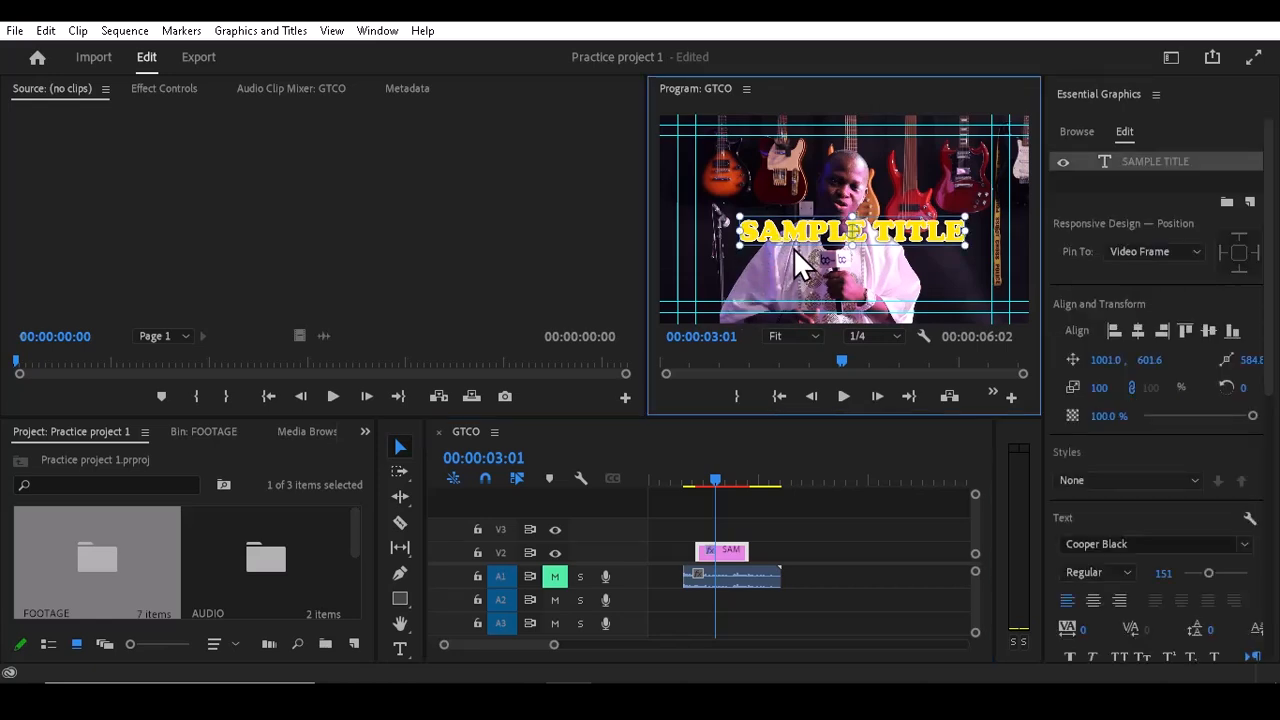
drag(820, 229, 781, 285)
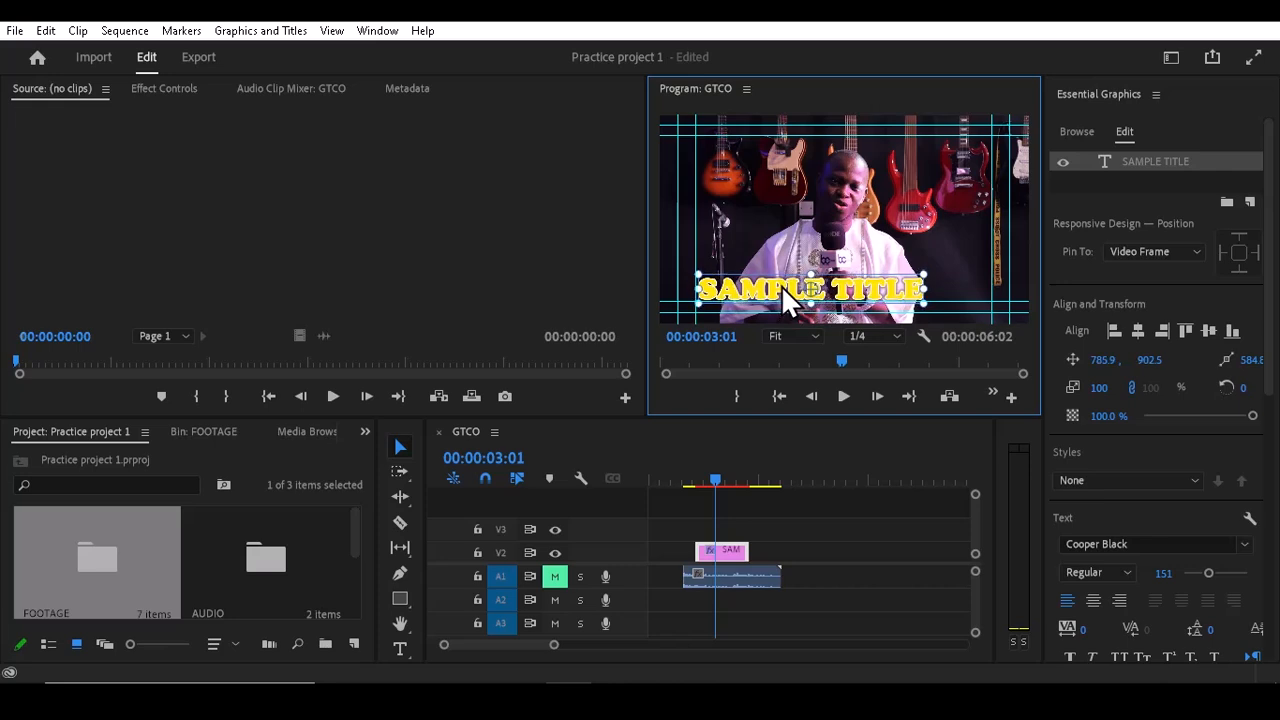
Step: Replace the title text with FRANK and leave text editing
double_click(781, 285)
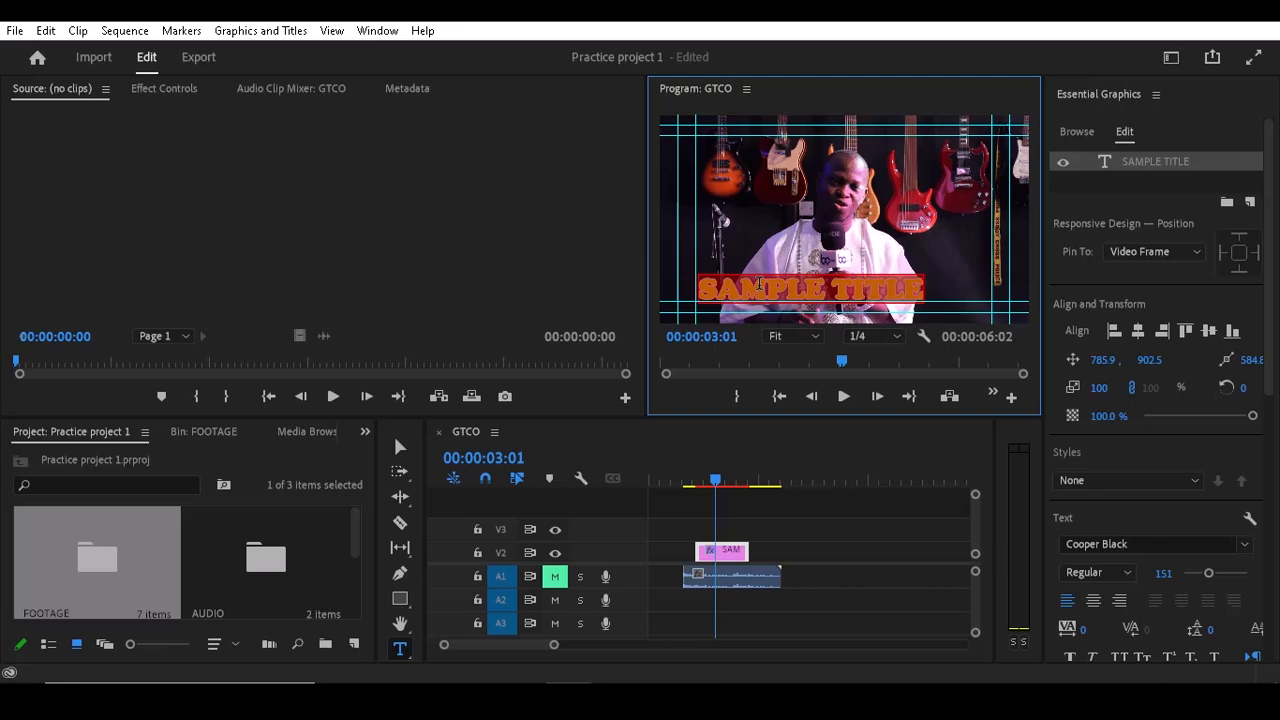
text(FRAN)
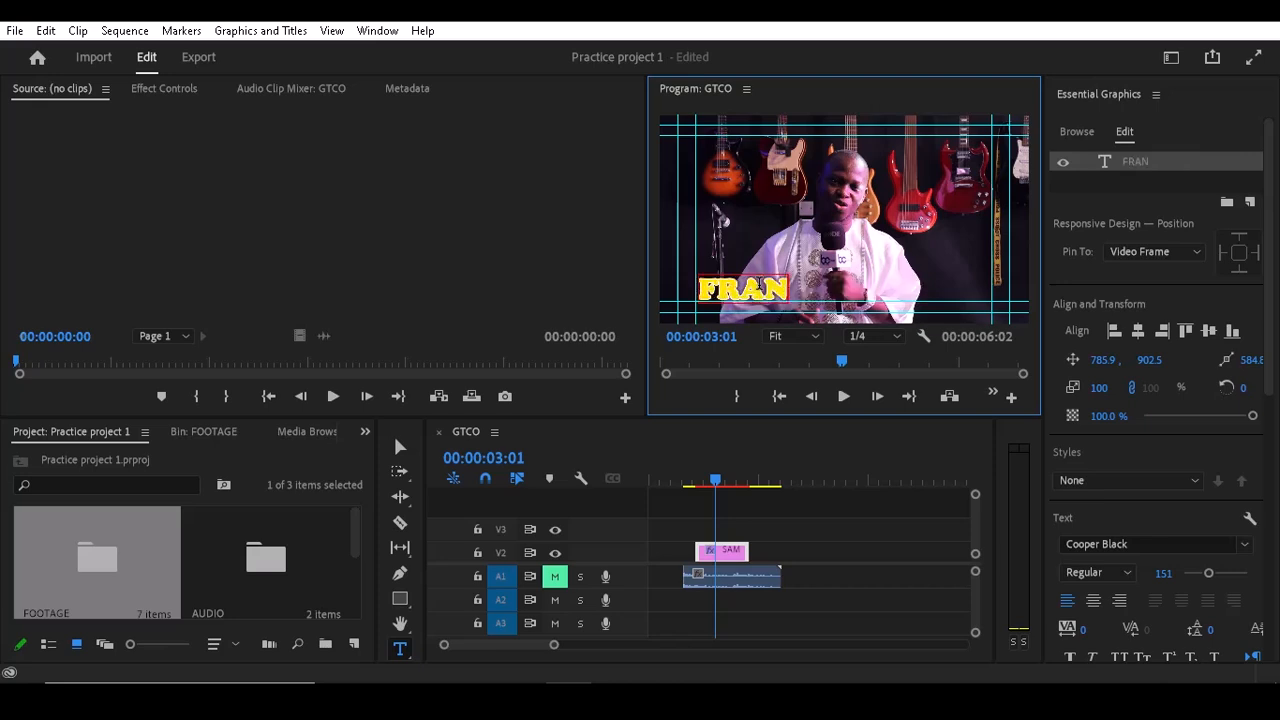
text(K)
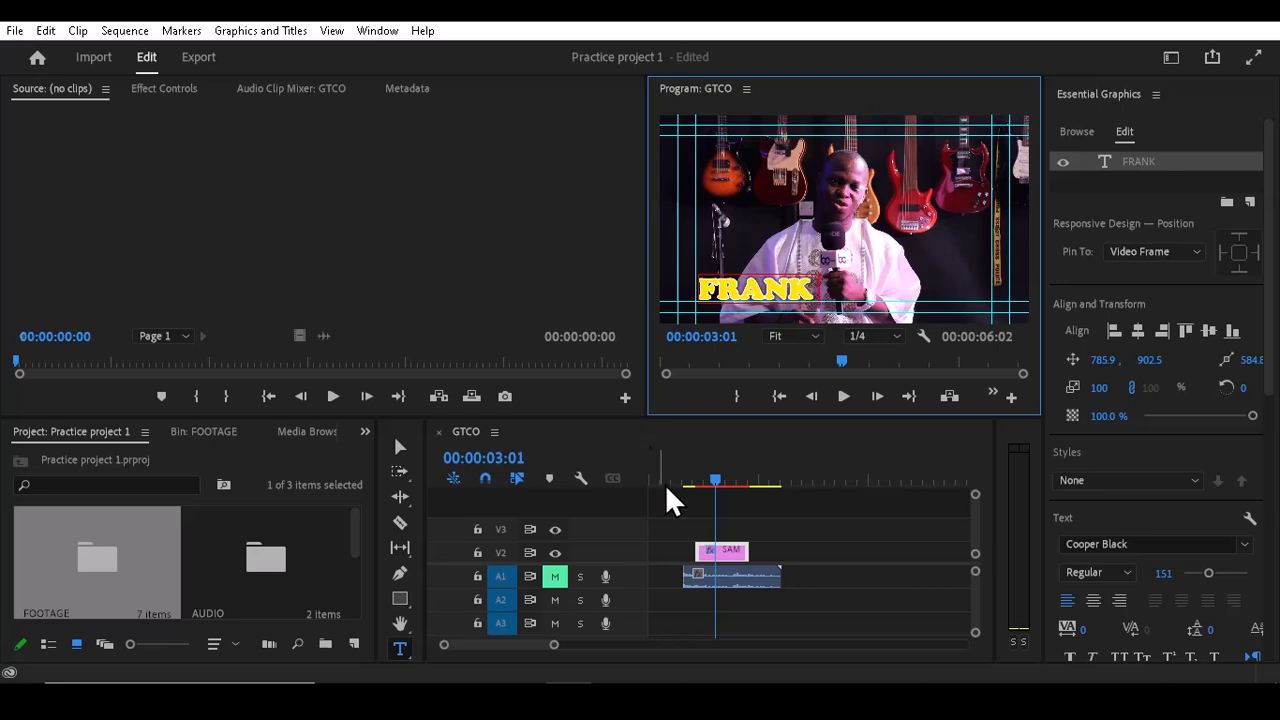
click(397, 447)
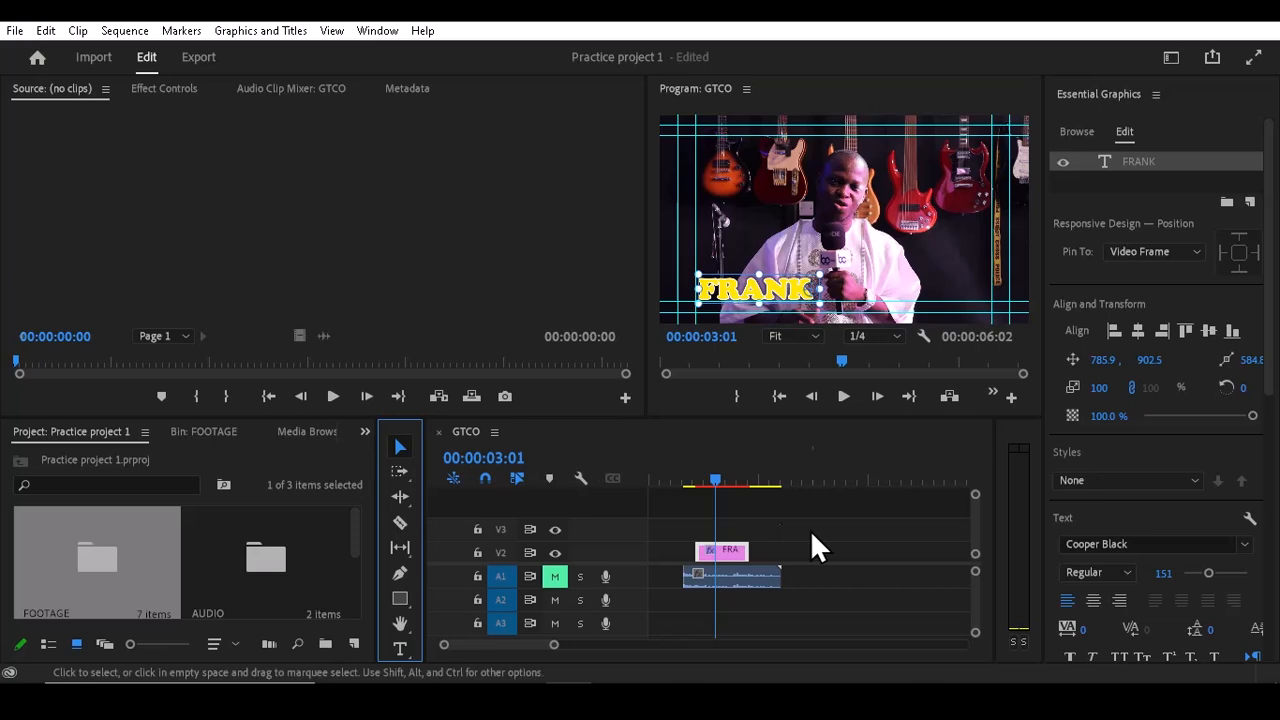
Step: Reduce the font size to 82 and set the text fill colour to white FFFFFF
drag(1270, 376, 1195, 454)
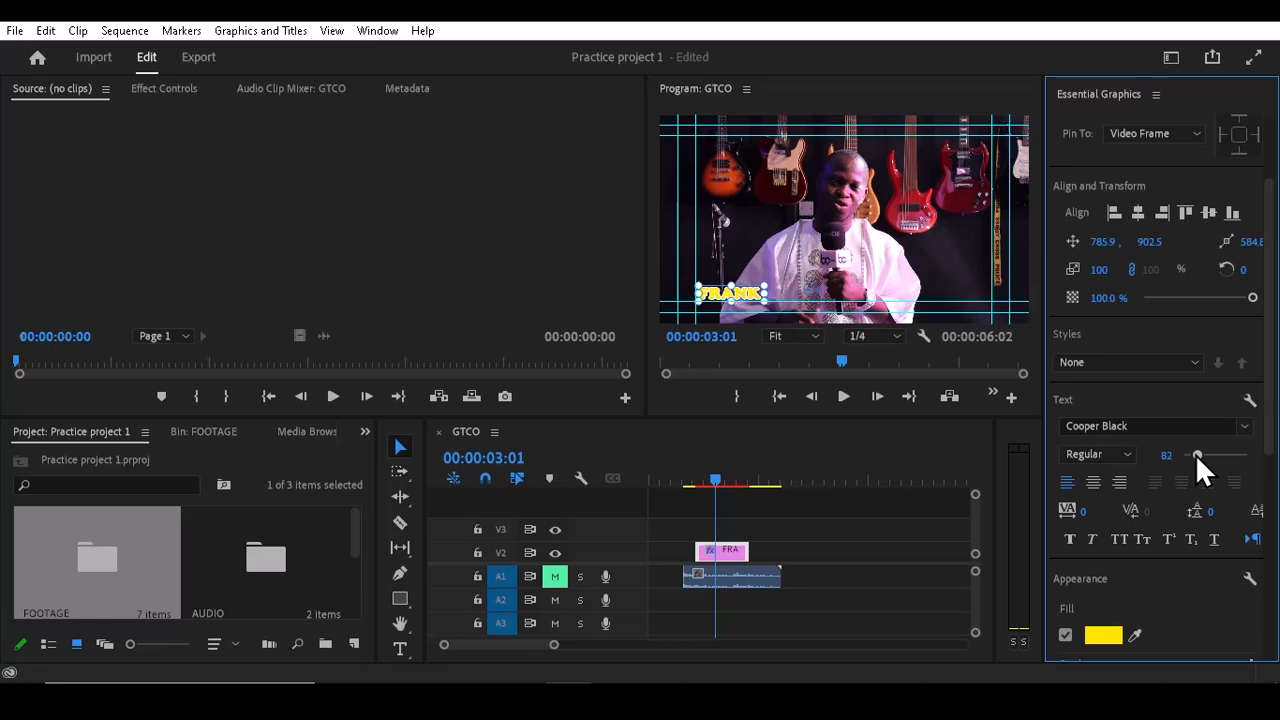
click(1091, 636)
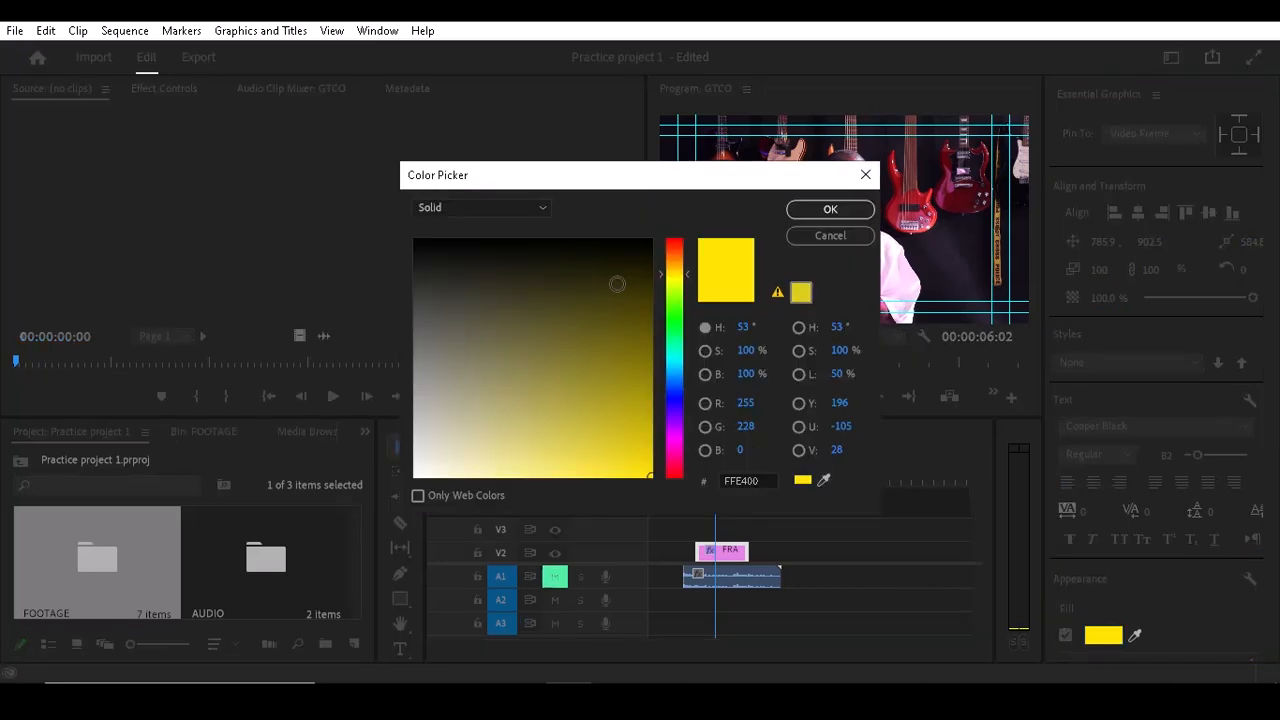
mouse_move(617, 284)
mouse_down()
mouse_move(447, 394)
mouse_move(378, 516)
mouse_up()
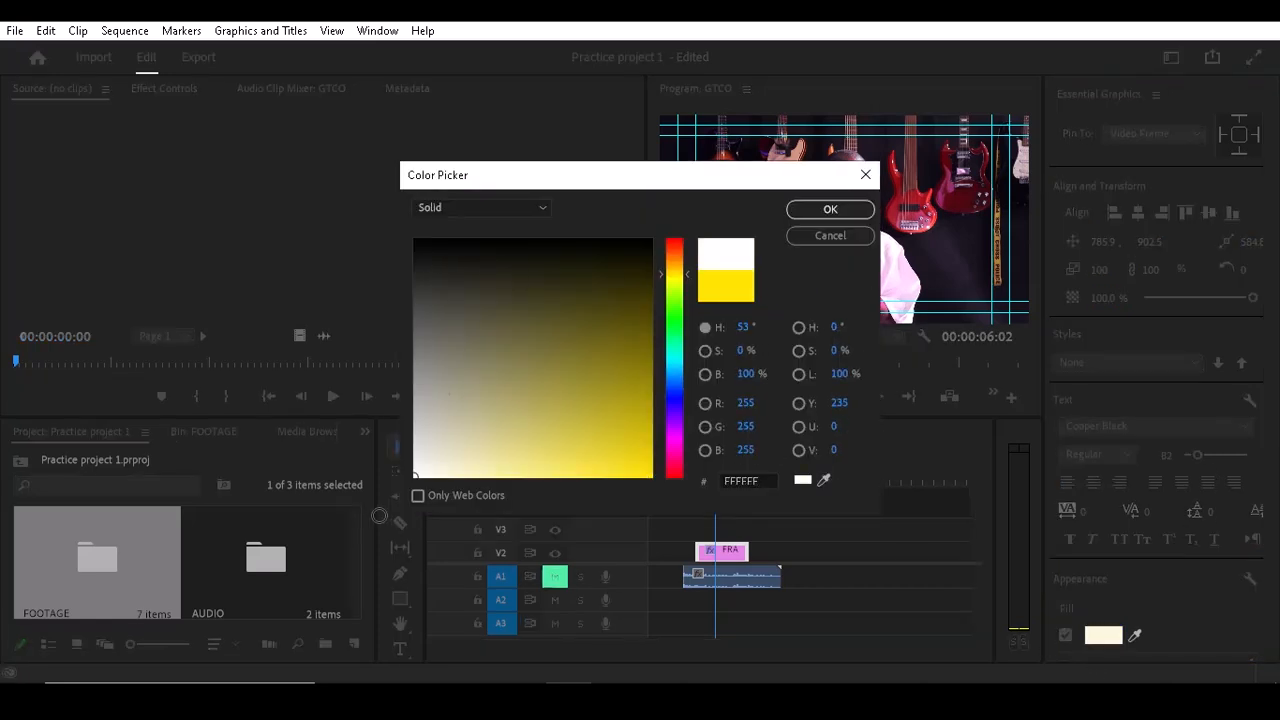
click(826, 210)
Step: Disable the text stroke and enable a black 000000 background behind the text
scroll(1066, 548, down, 3)
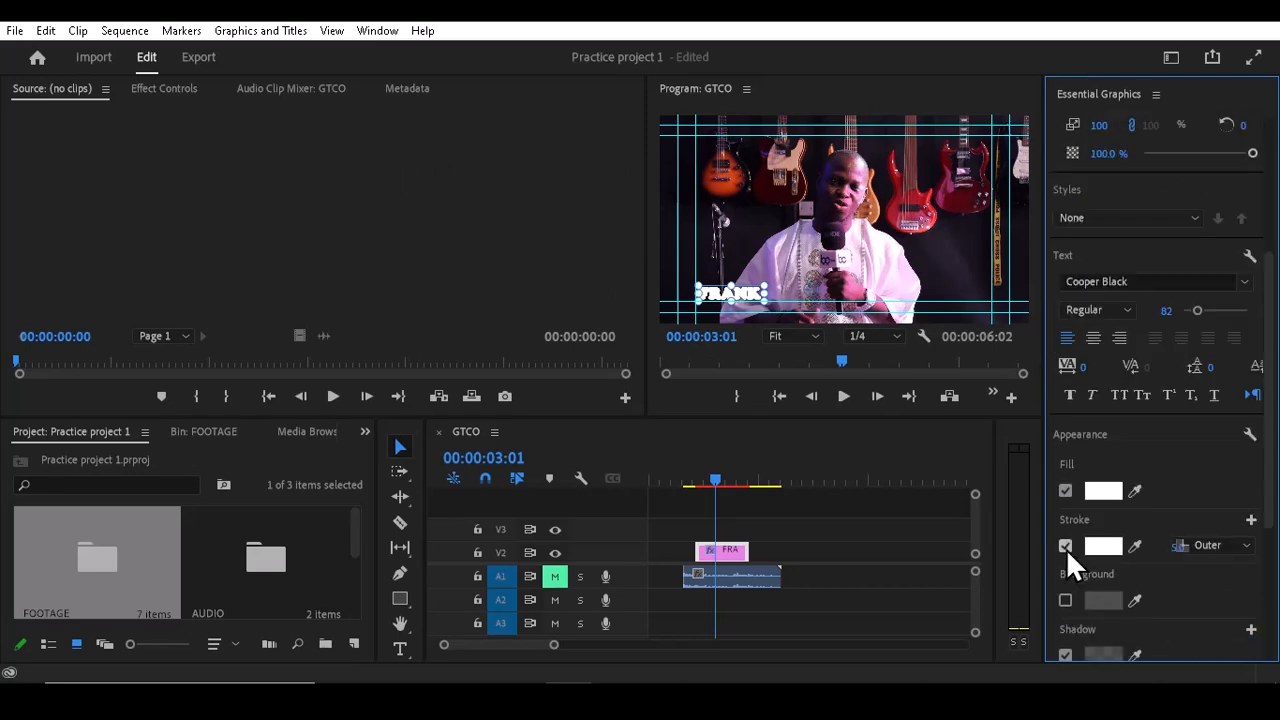
click(1066, 548)
click(1064, 599)
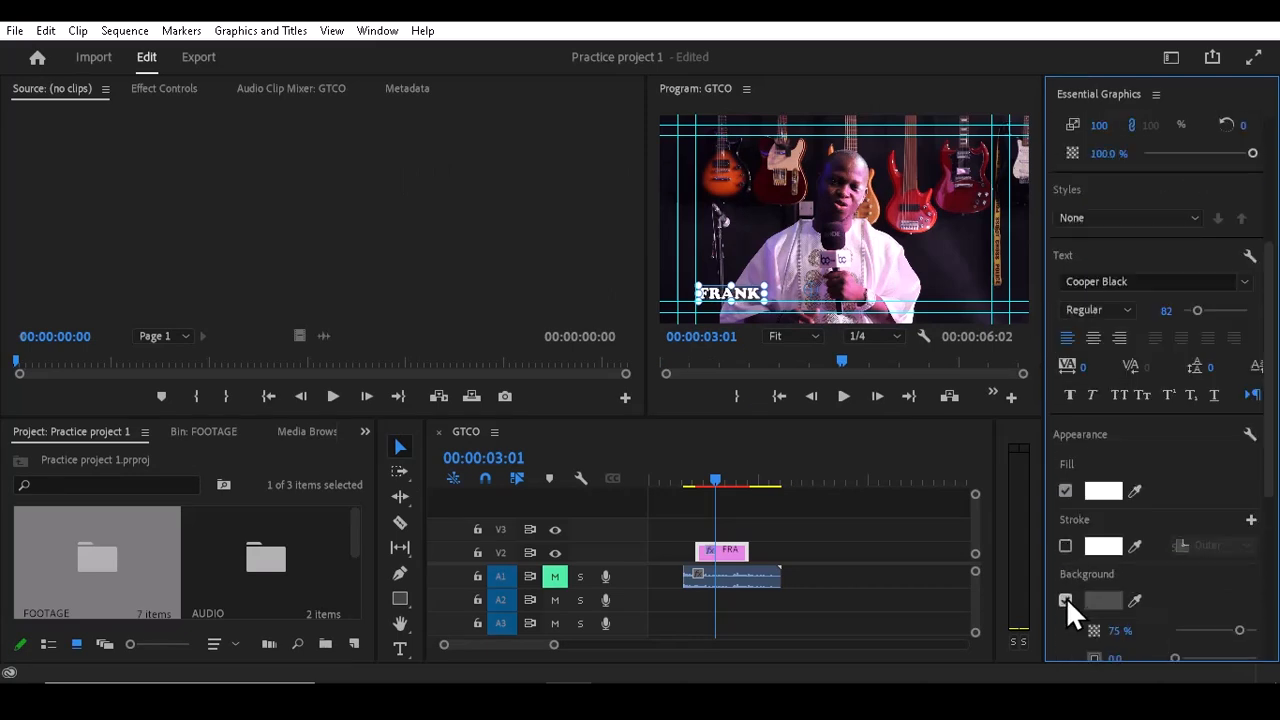
drag(1269, 403, 1159, 465)
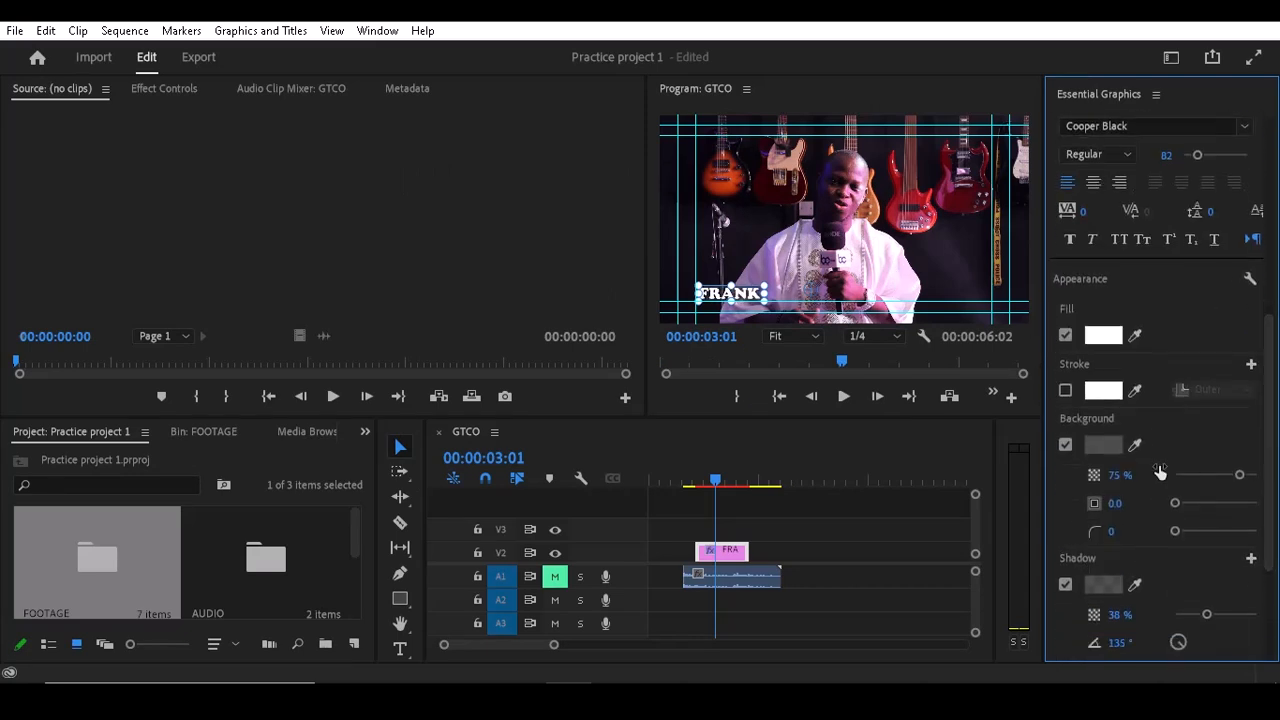
click(1103, 444)
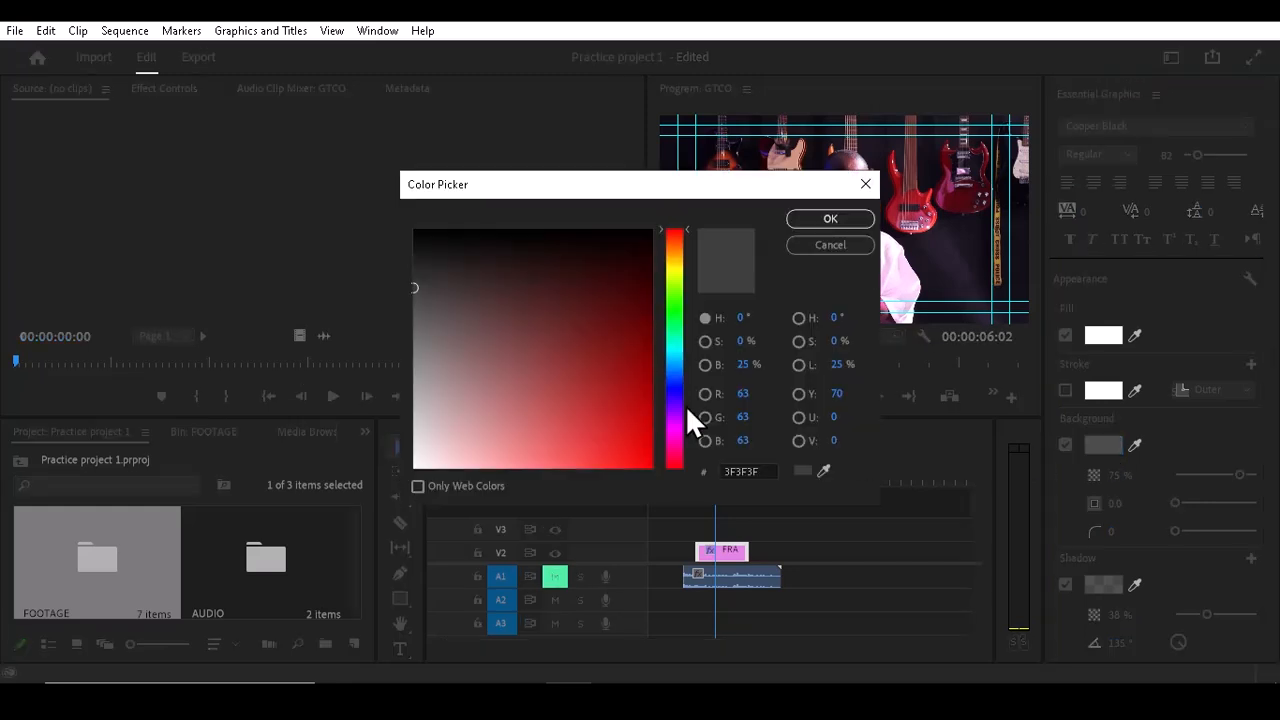
click(817, 215)
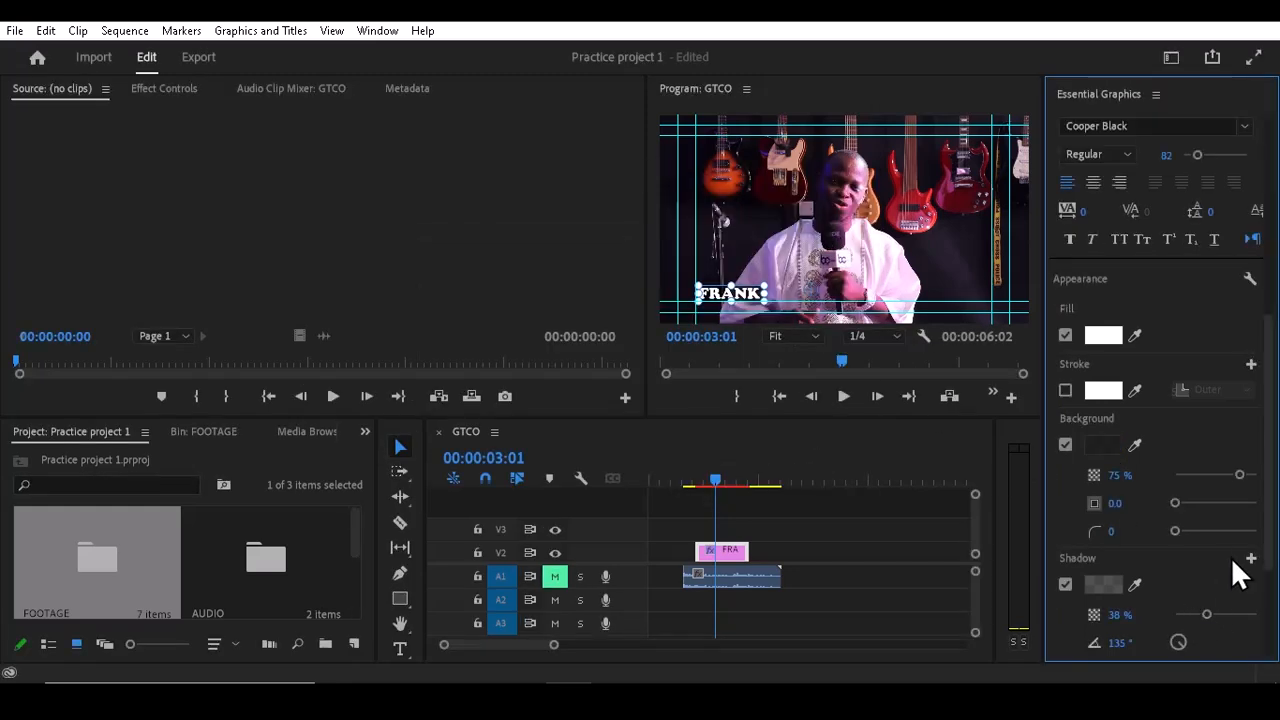
Step: Play back the sequence to preview the FRANK title
drag(1269, 557, 1275, 580)
scroll(1275, 580, down, 2)
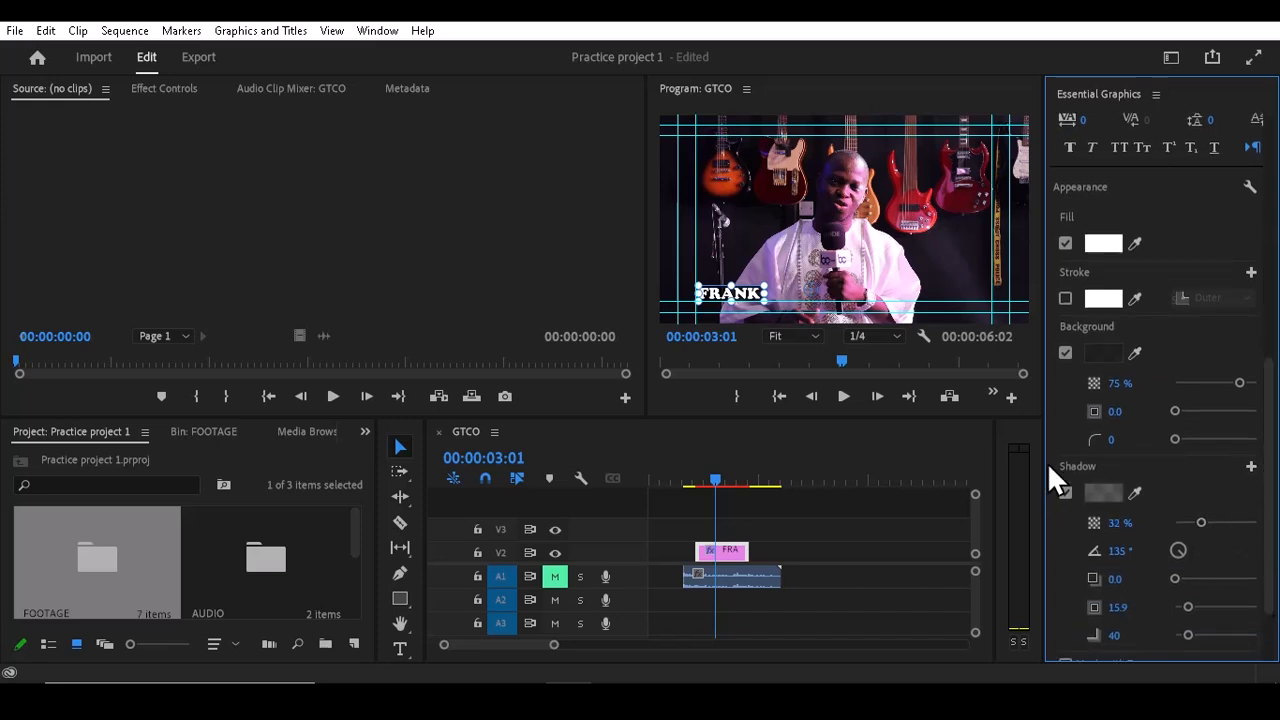
click(714, 478)
drag(716, 480, 687, 492)
key(space)
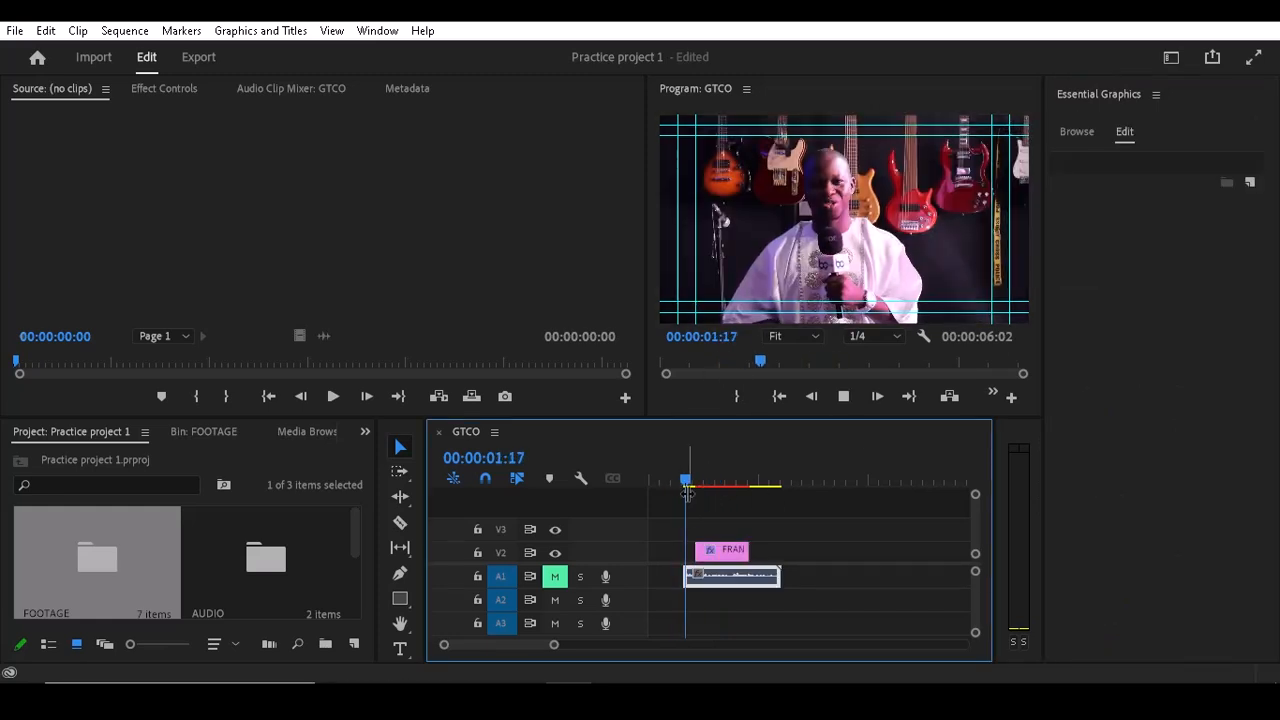
key(space)
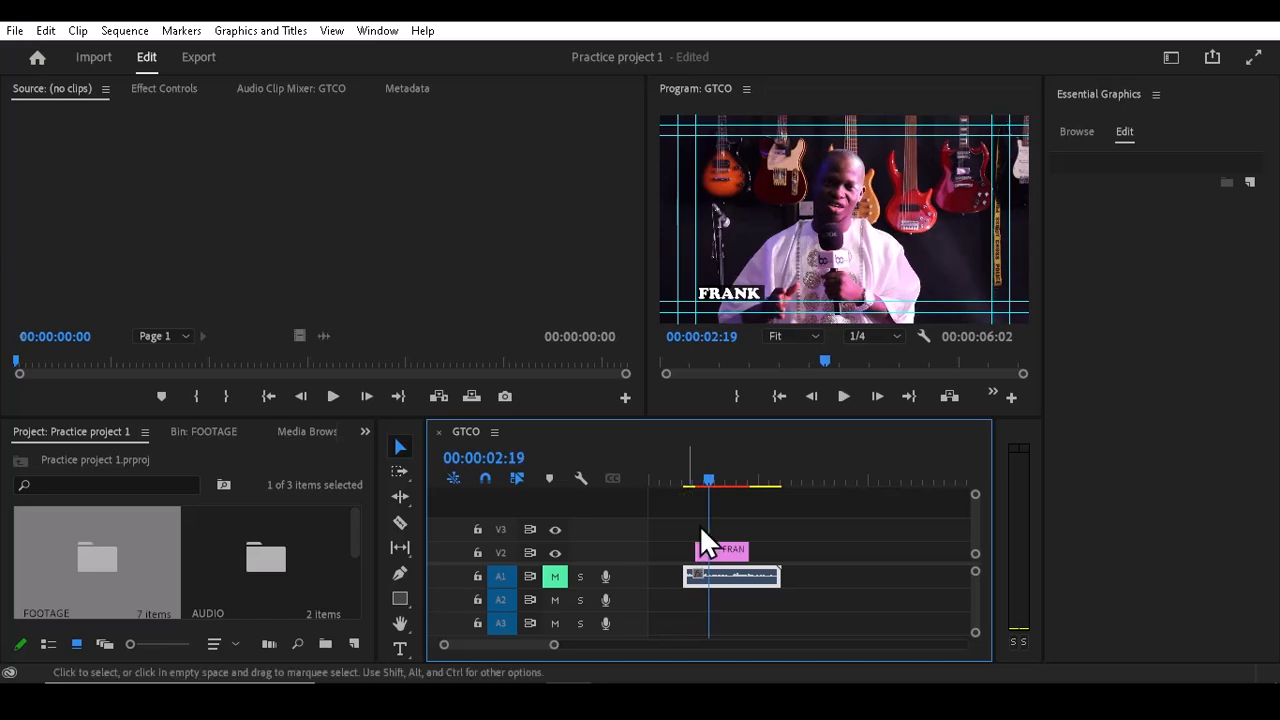
Step: Select the FRANK text layer and disable its background
click(725, 550)
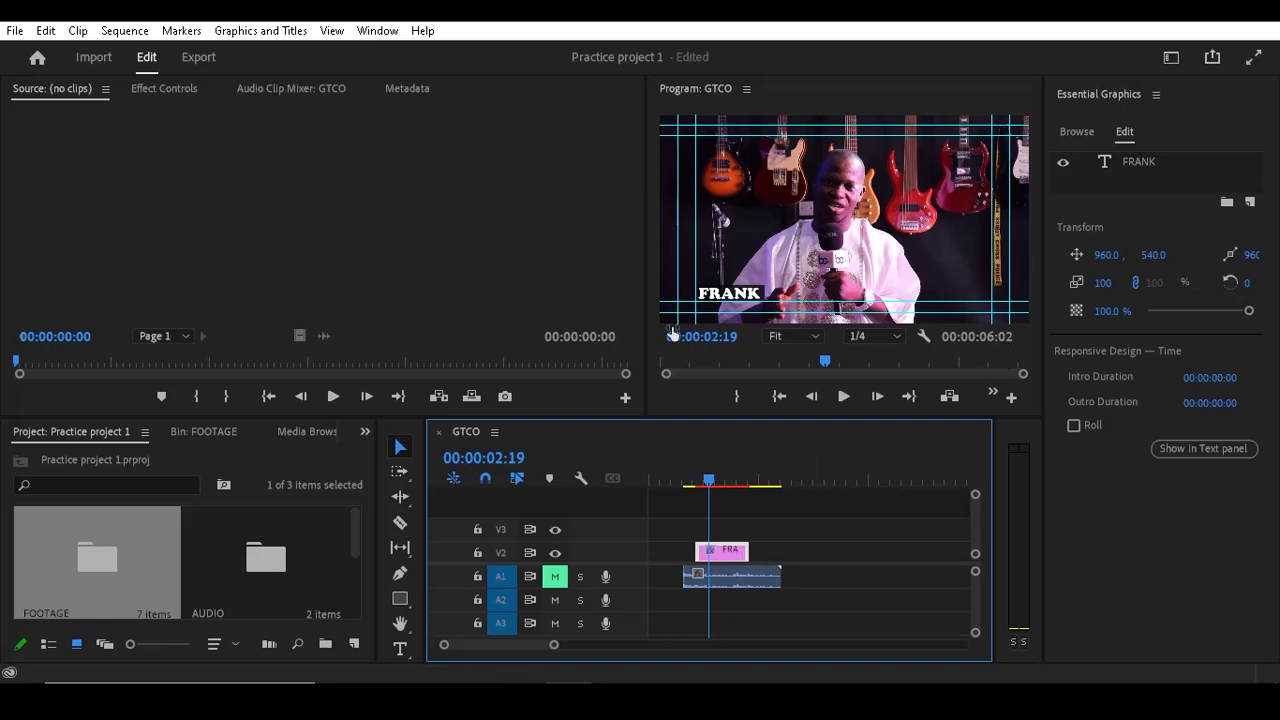
click(1141, 170)
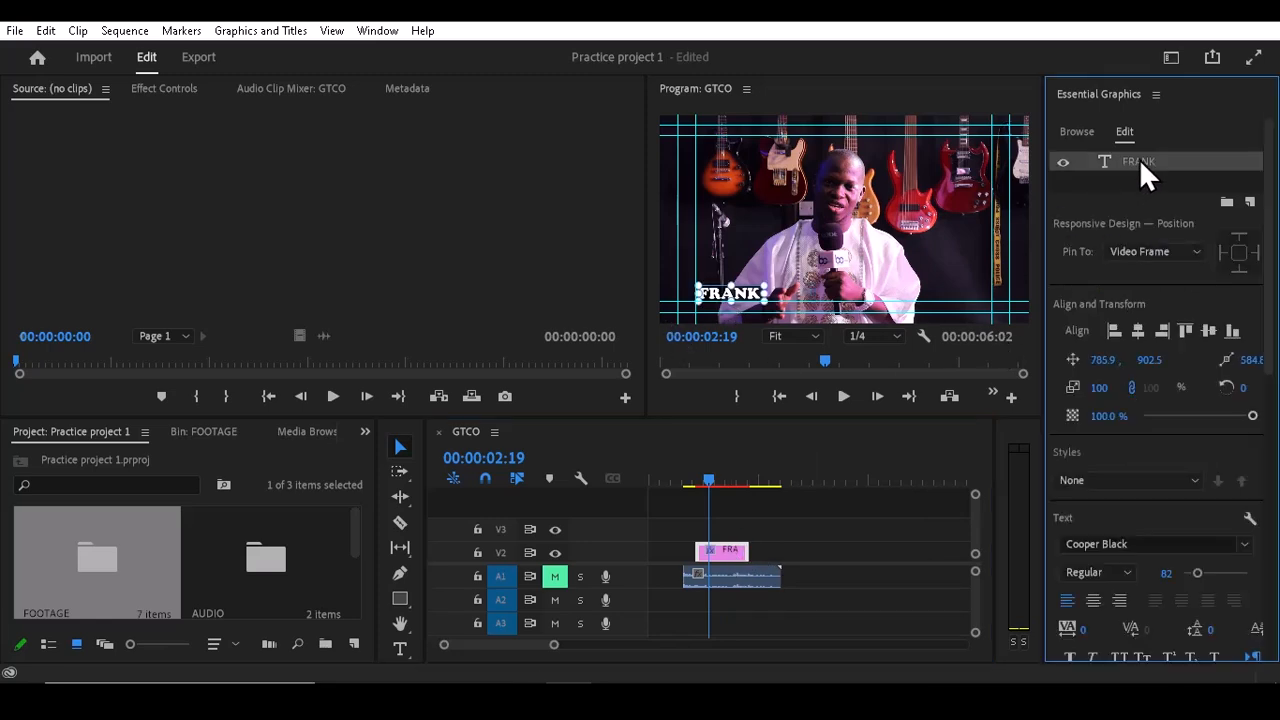
drag(1274, 375, 1276, 500)
click(1065, 488)
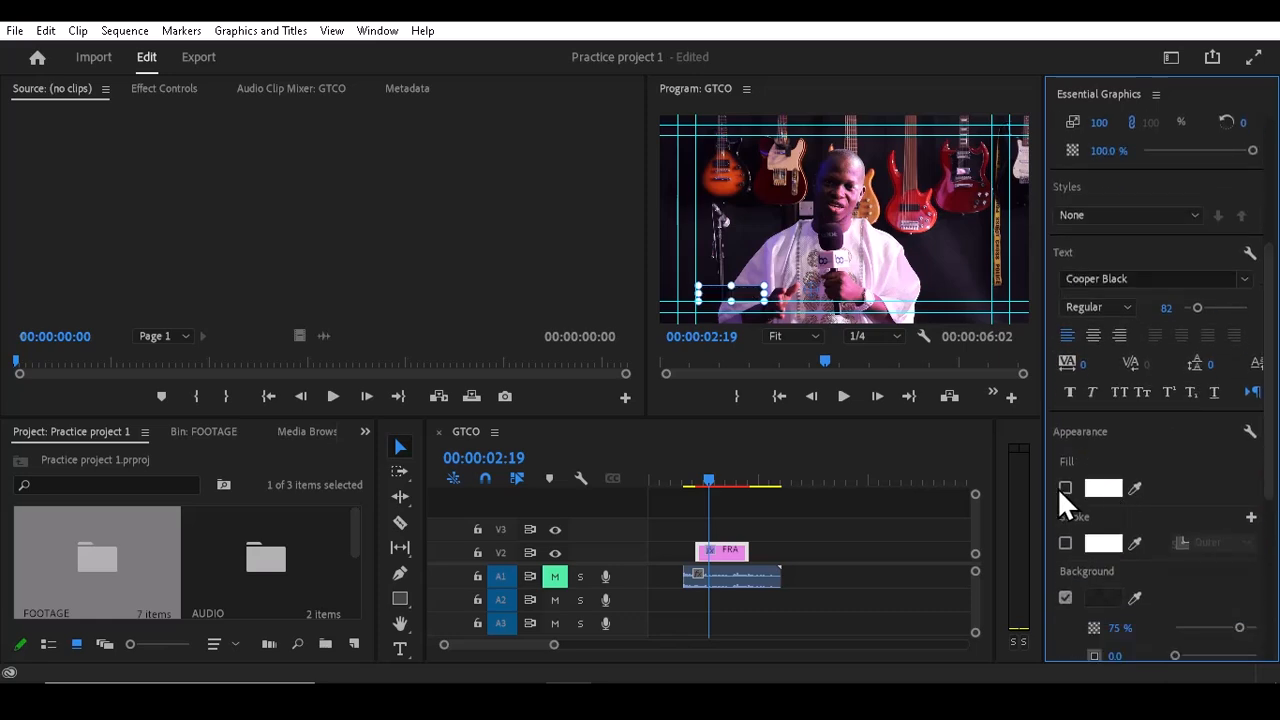
click(1065, 487)
click(1066, 599)
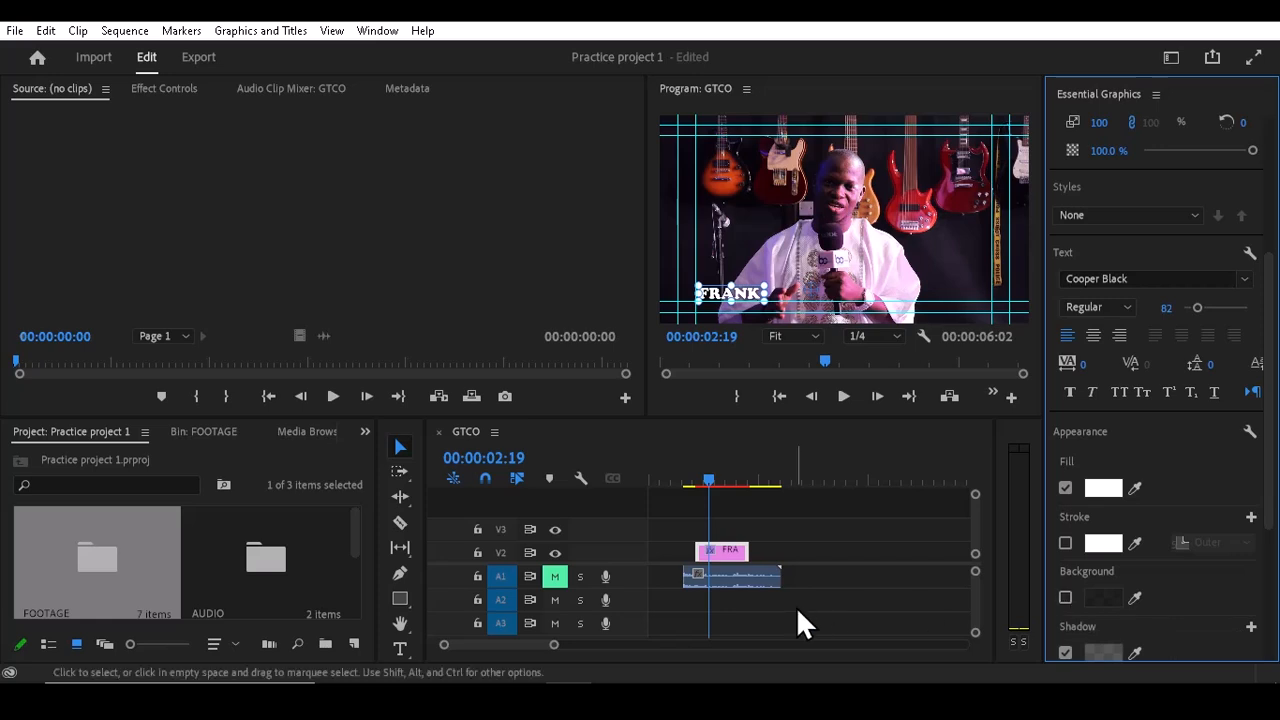
Step: Draw a rectangle shape about 371 by 102 just above the FRANK title in the program monitor
click(402, 600)
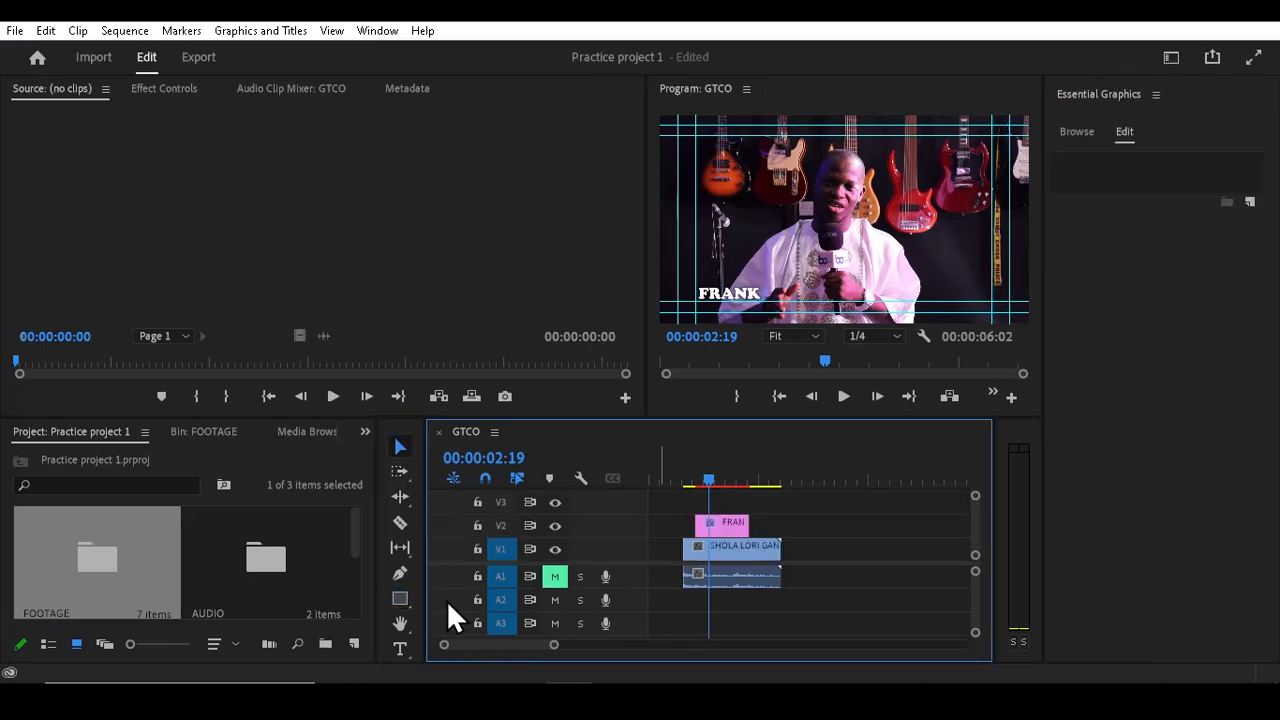
click(402, 600)
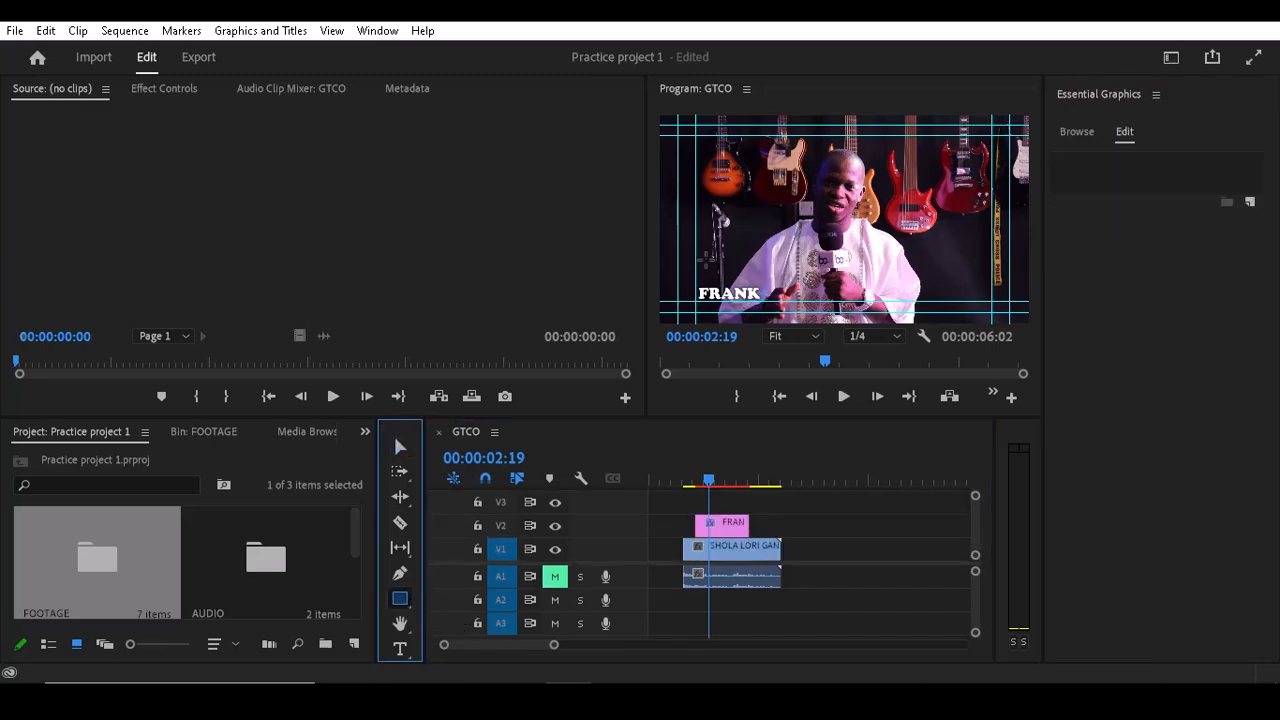
drag(706, 260, 769, 274)
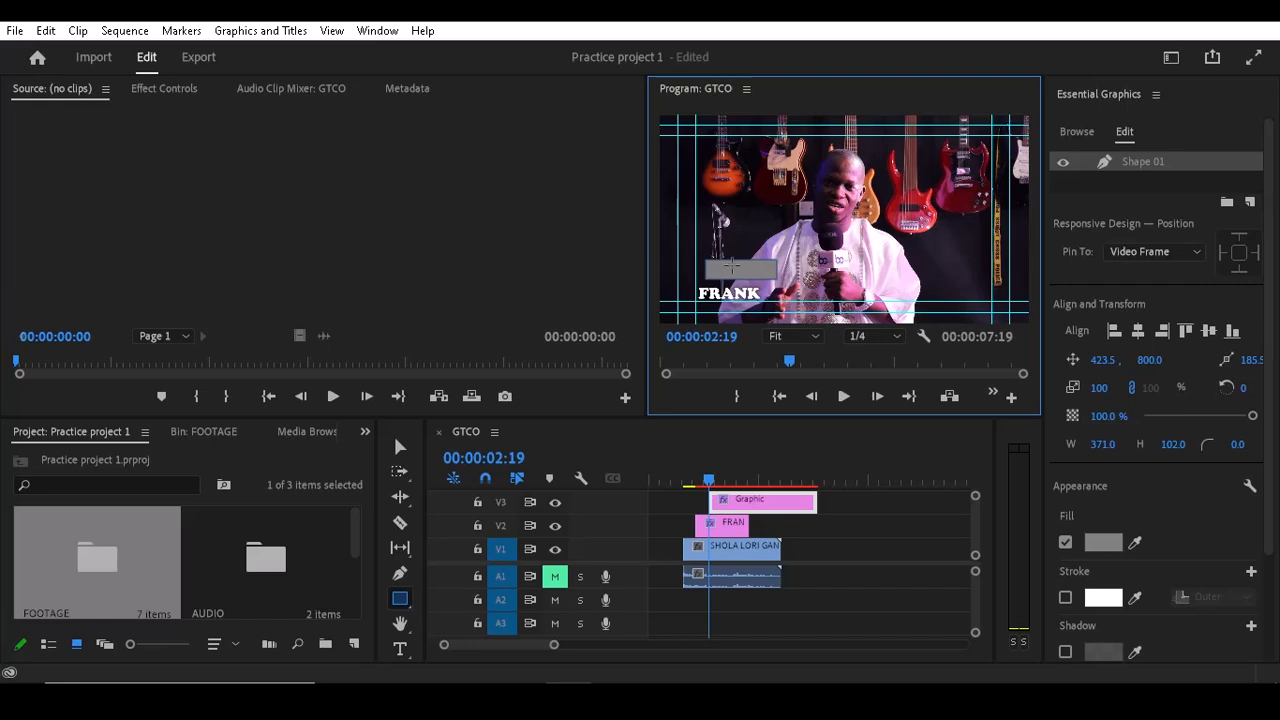
click(400, 447)
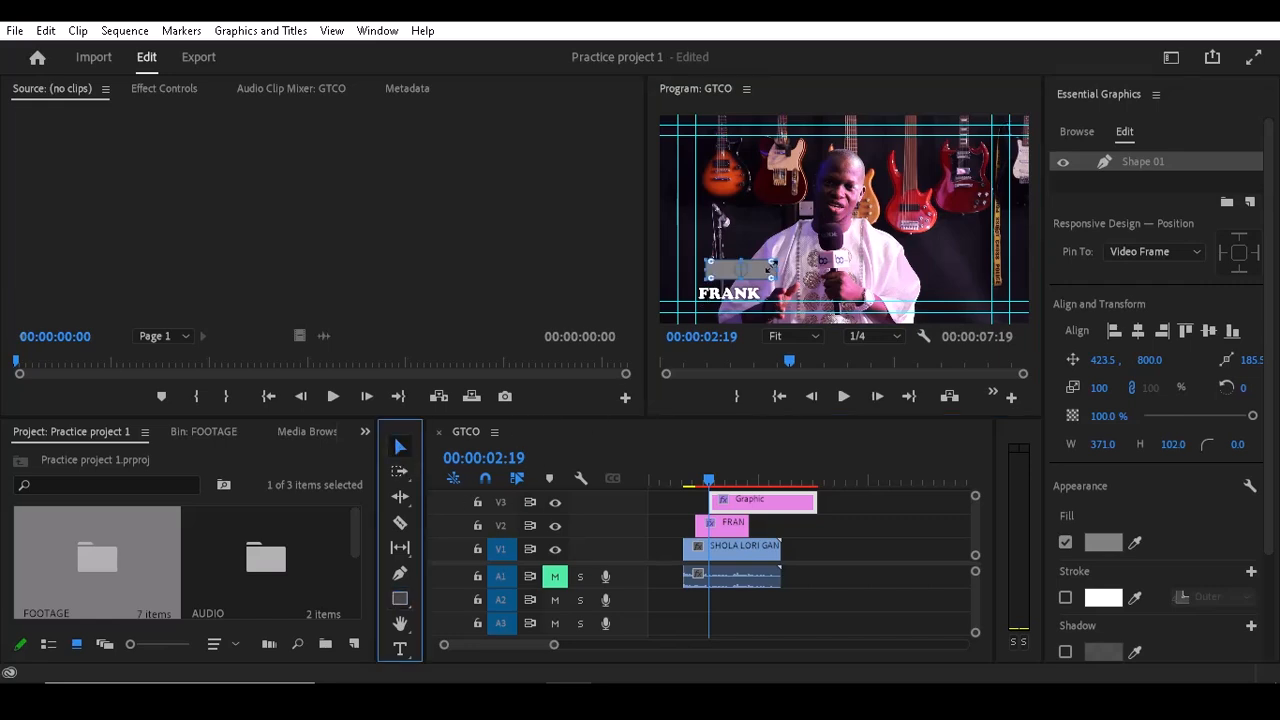
Step: Set the rectangle's fill colour to yellow FFE400
click(1110, 544)
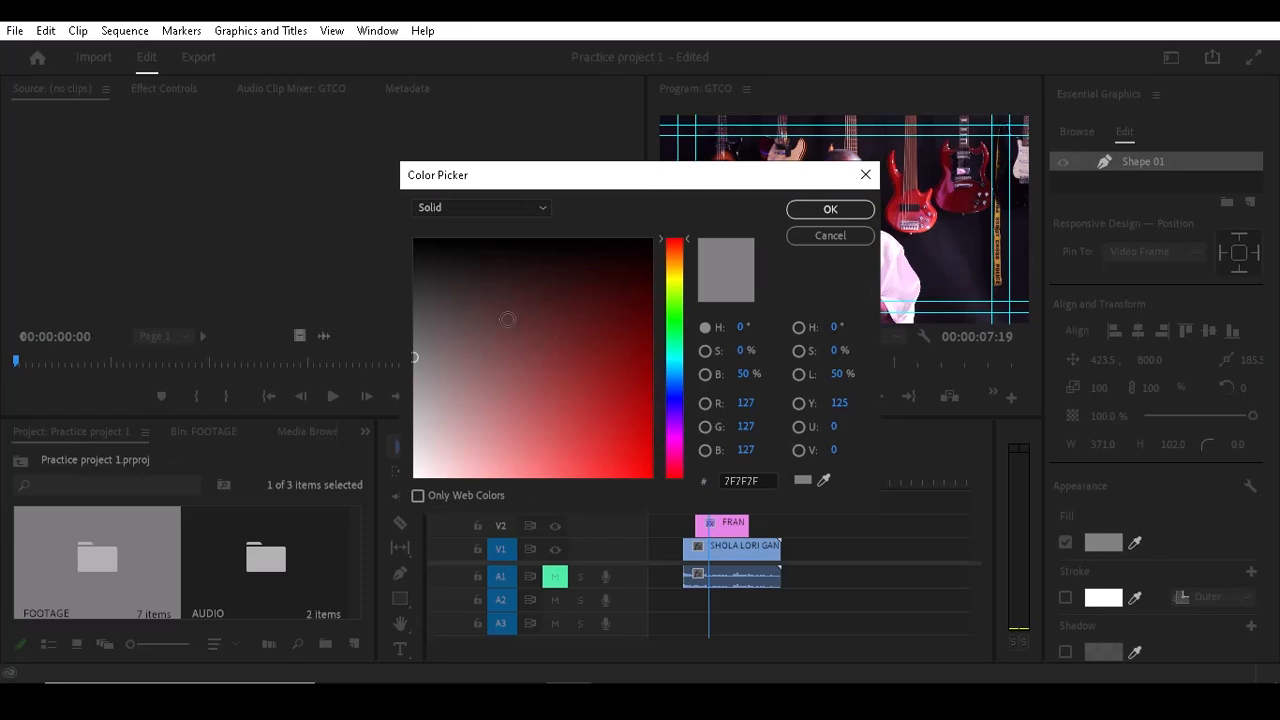
click(680, 281)
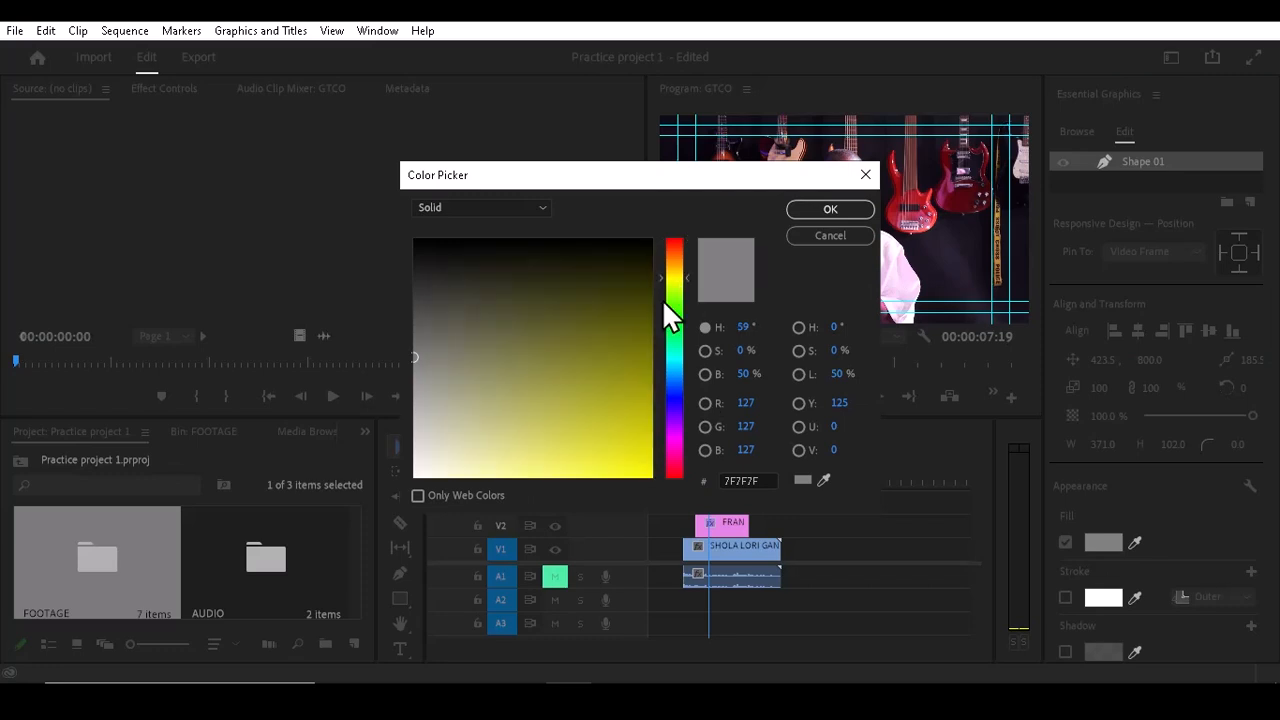
click(666, 482)
drag(675, 264, 675, 273)
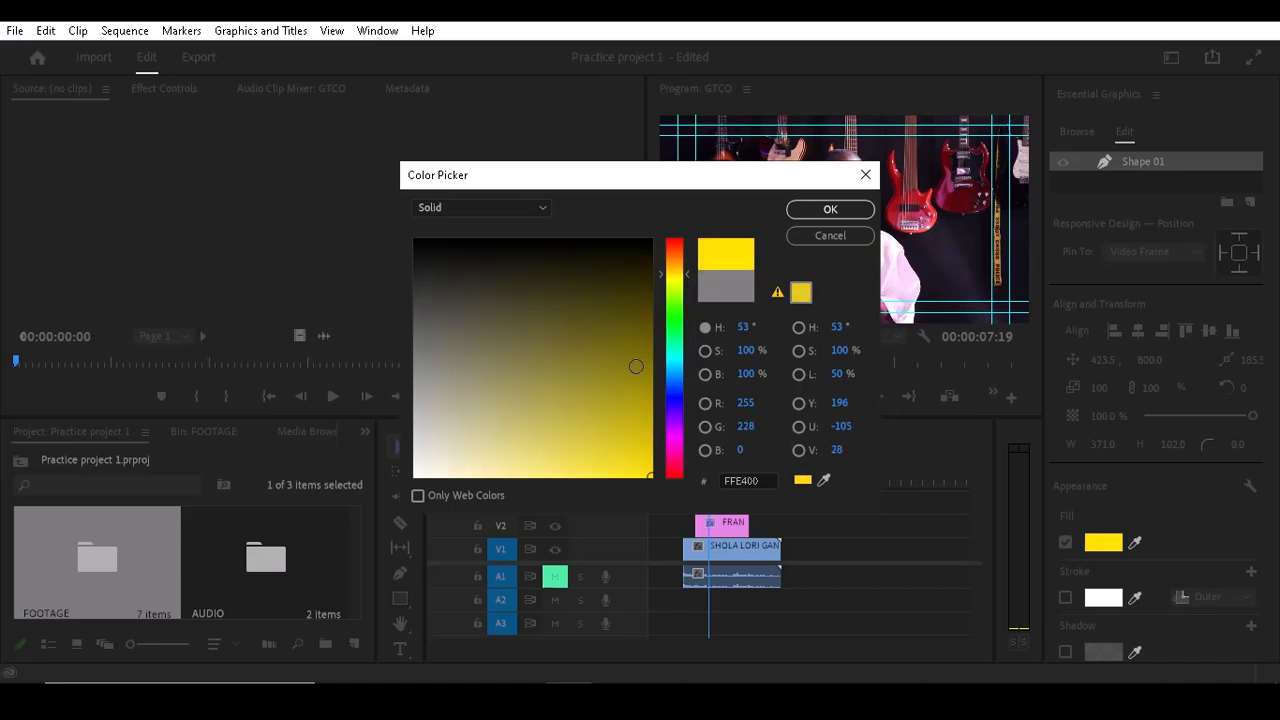
click(828, 210)
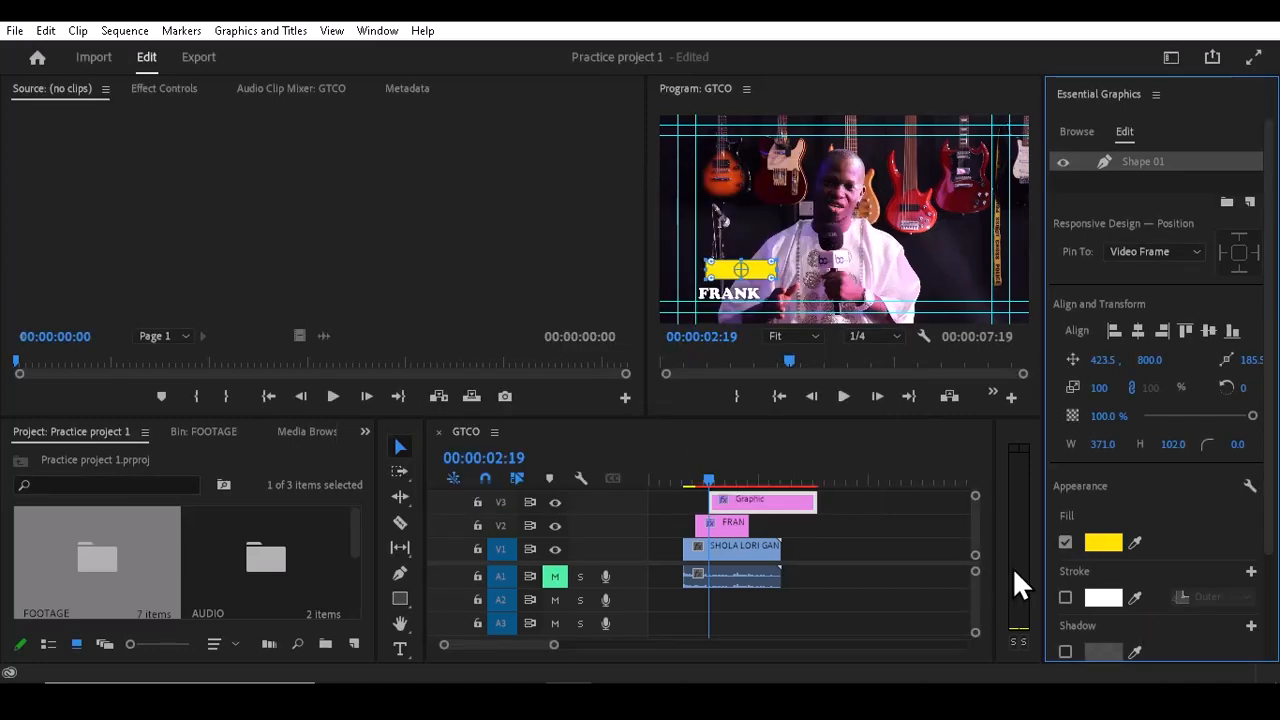
Step: Move the yellow rectangle down so it sits over the FRANK text
click(398, 444)
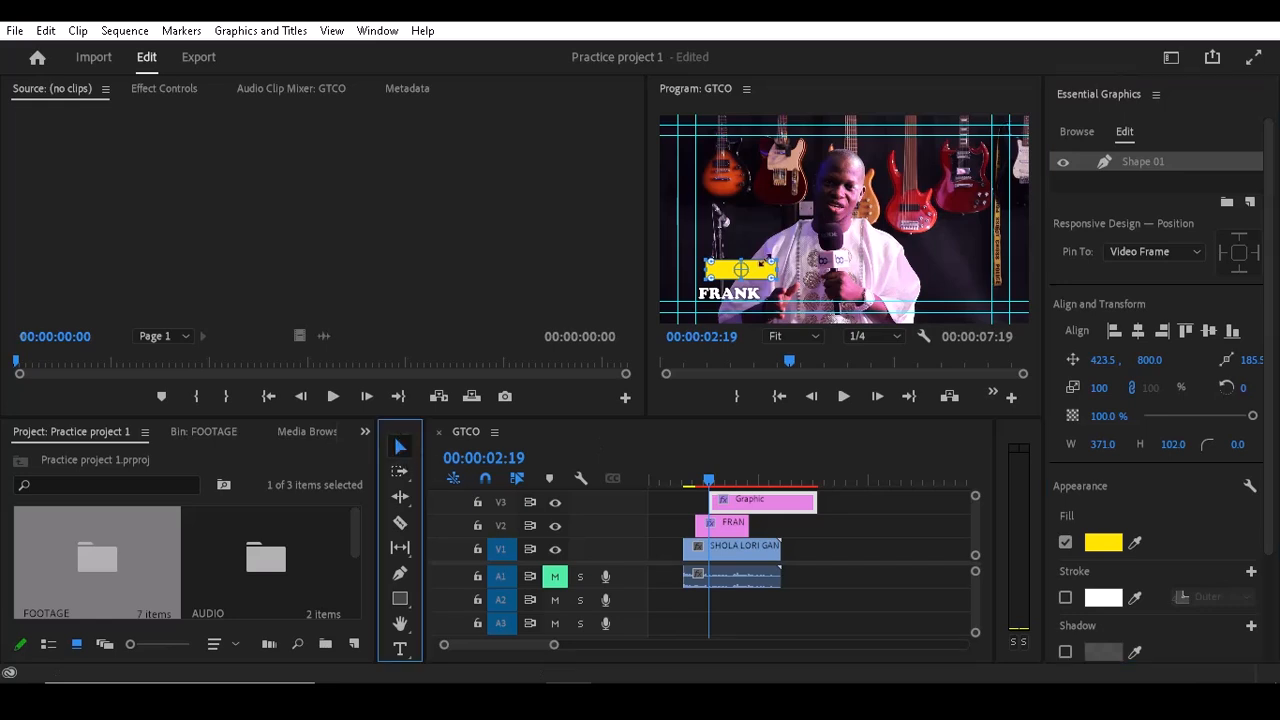
drag(759, 275, 748, 293)
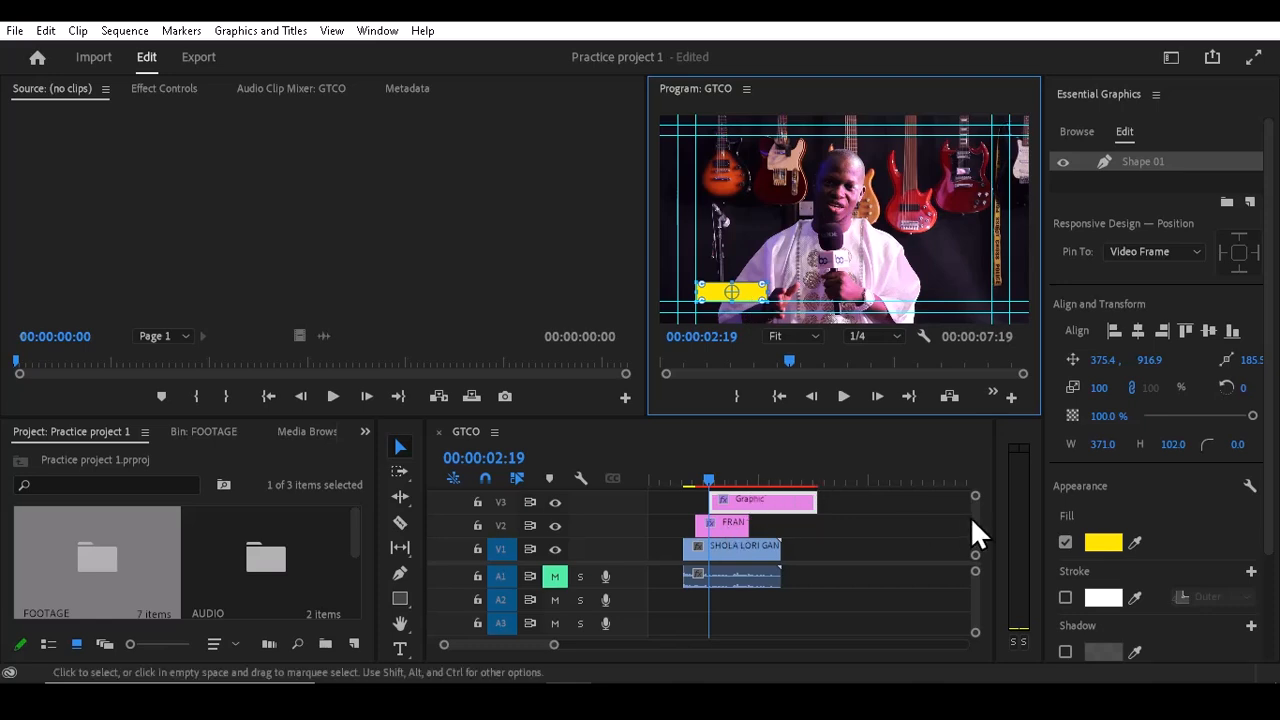
Step: Swap the graphic clips so the FRANK text track sits above the yellow shape track
drag(972, 520, 972, 520)
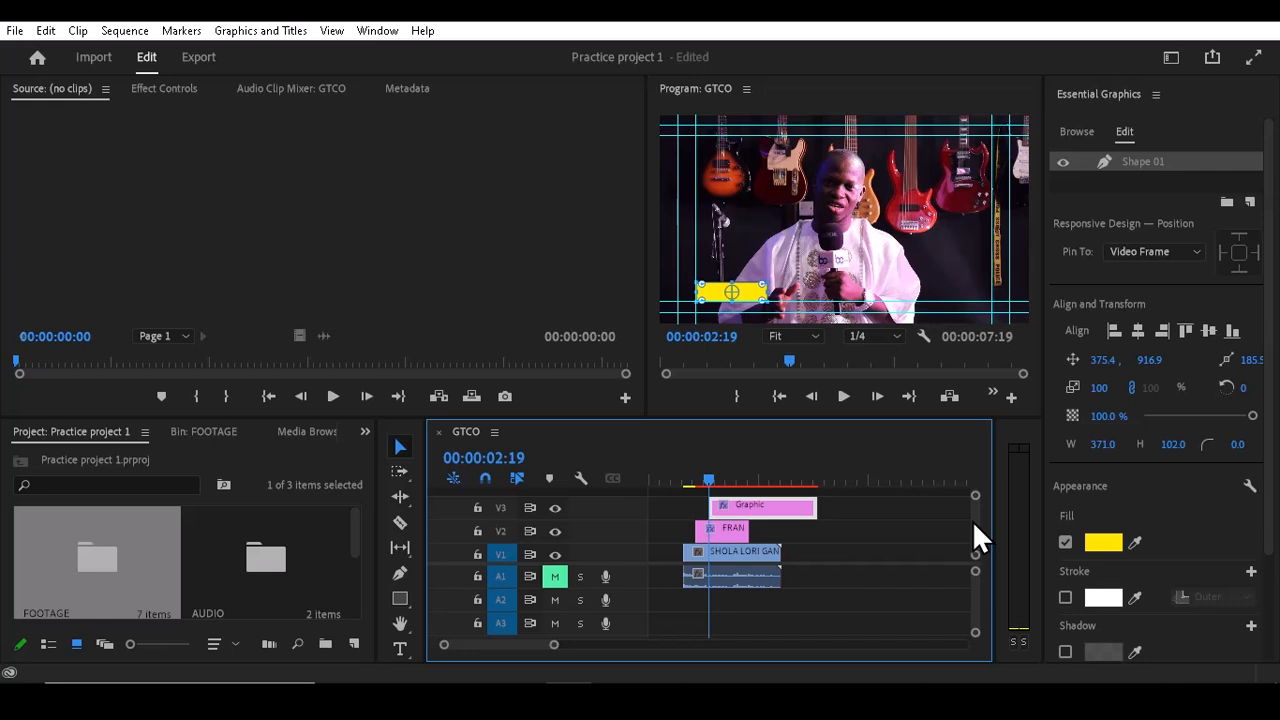
drag(733, 506, 727, 522)
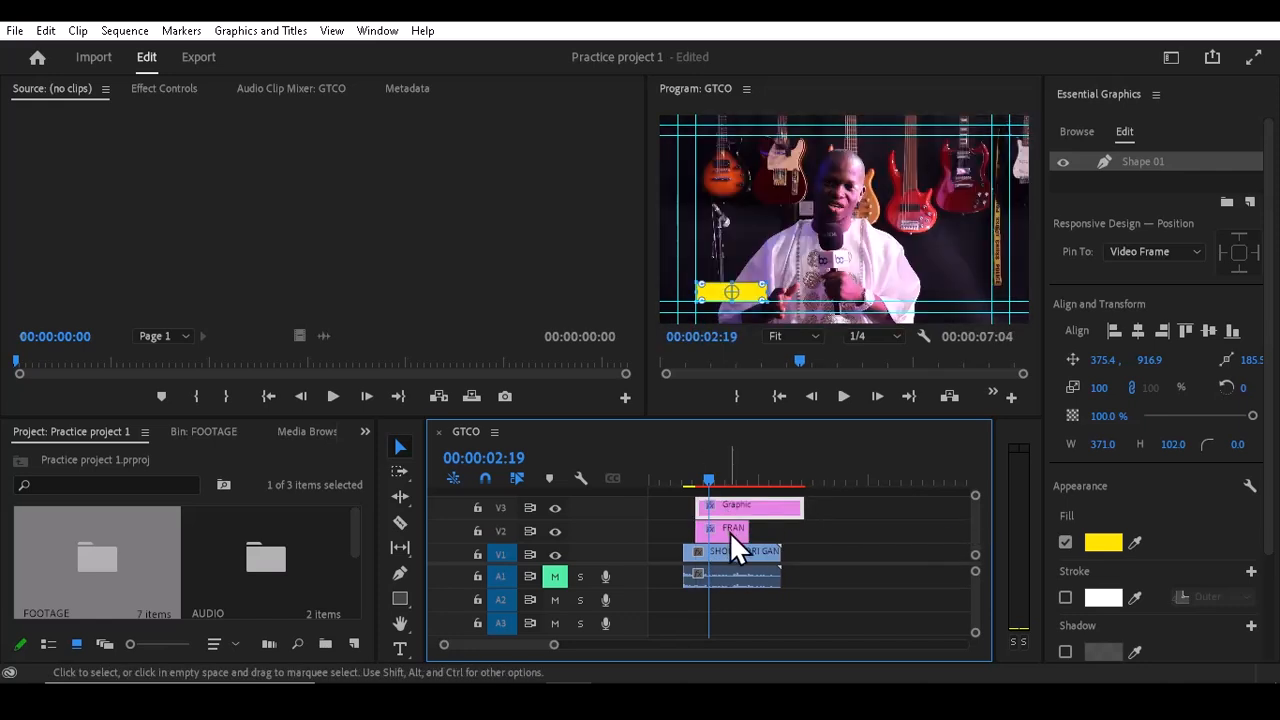
key(grave)
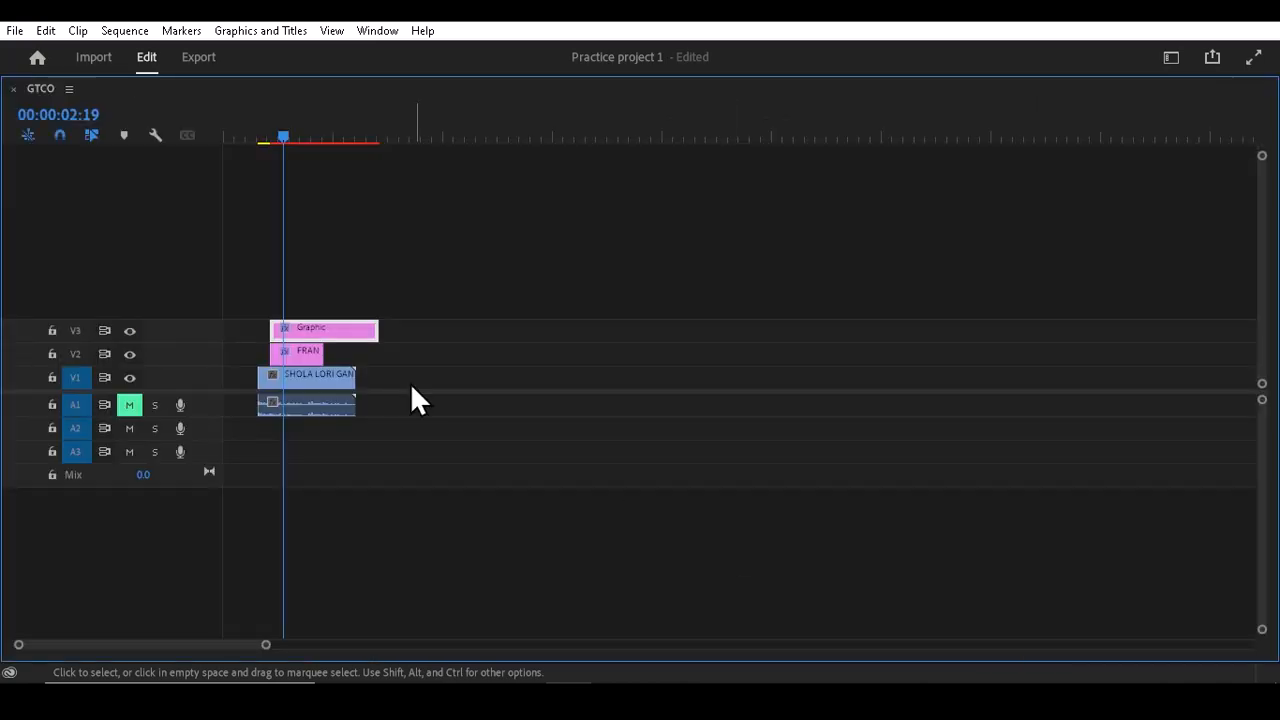
drag(308, 356, 411, 362)
drag(338, 331, 297, 335)
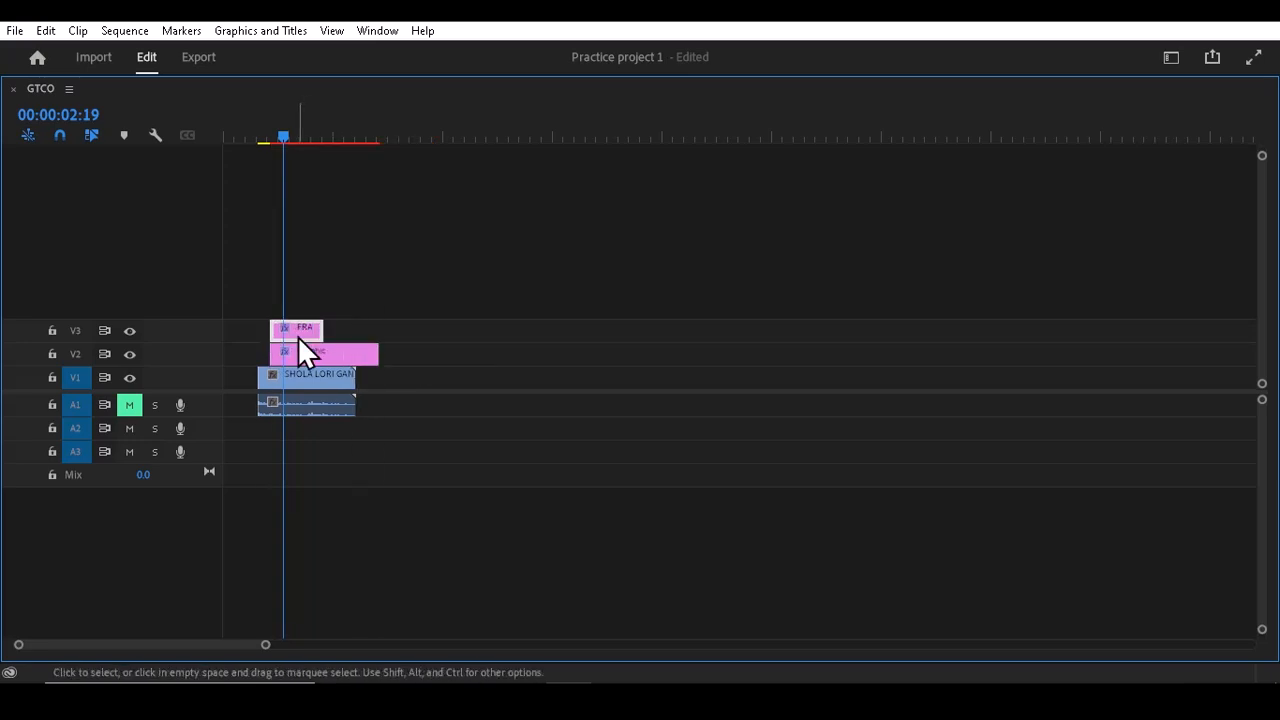
key(grave)
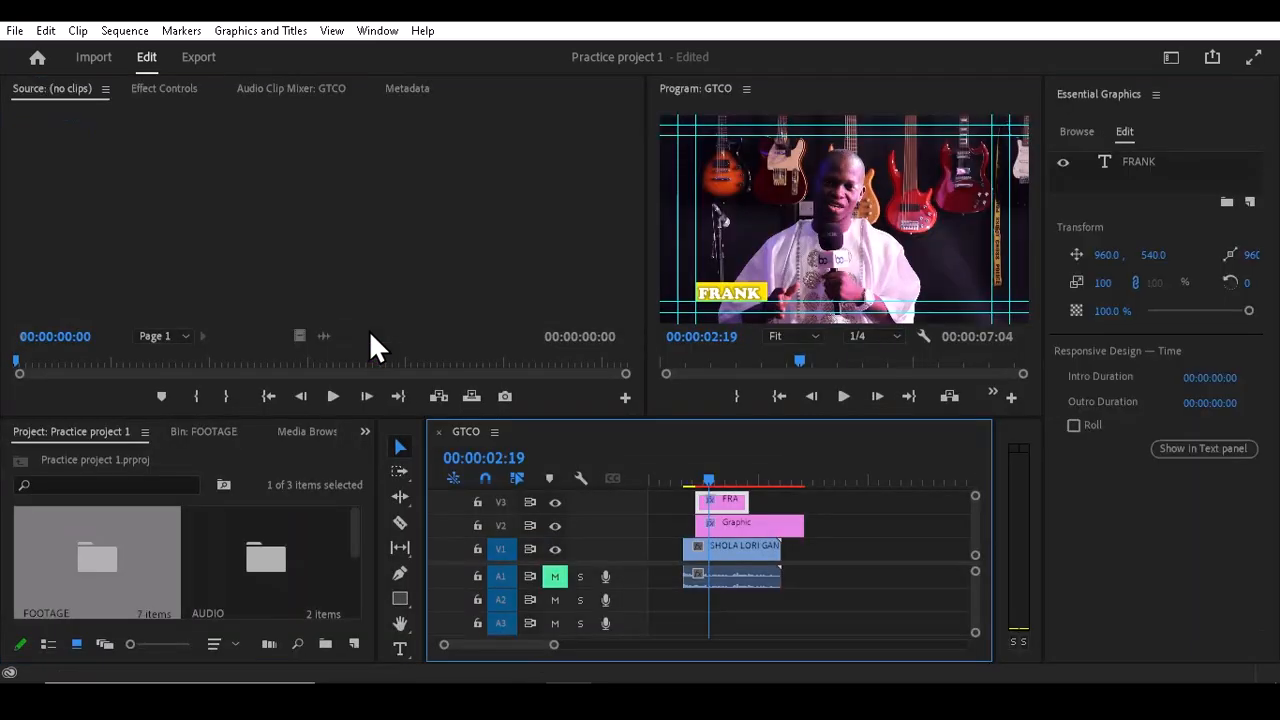
Step: Examine the FRANK title on the yellow box in an enlarged program monitor
key(grave)
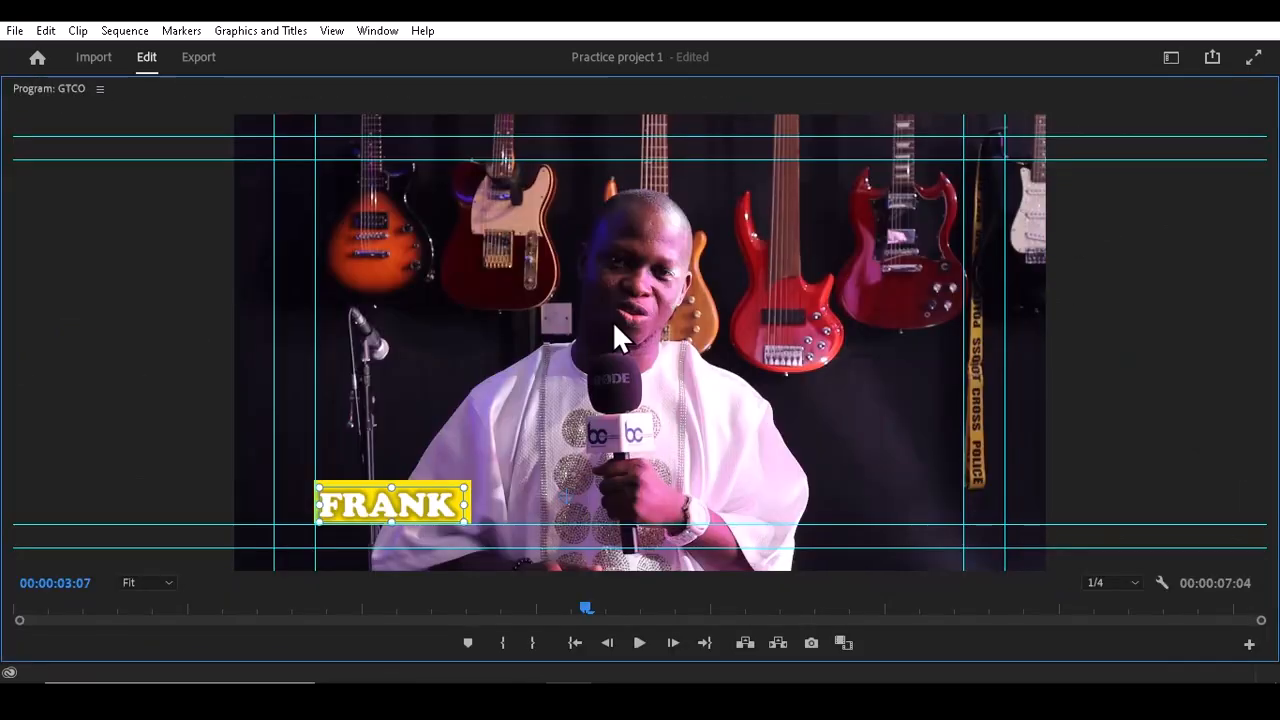
drag(421, 504, 425, 504)
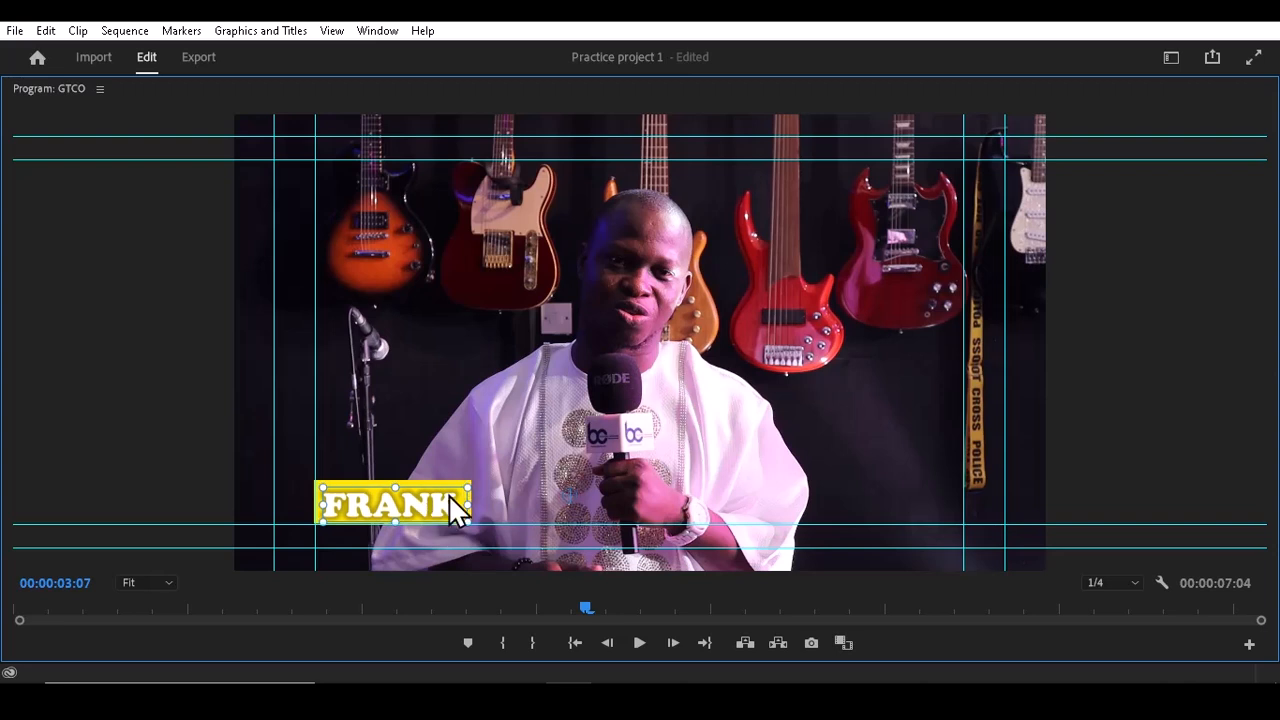
click(429, 410)
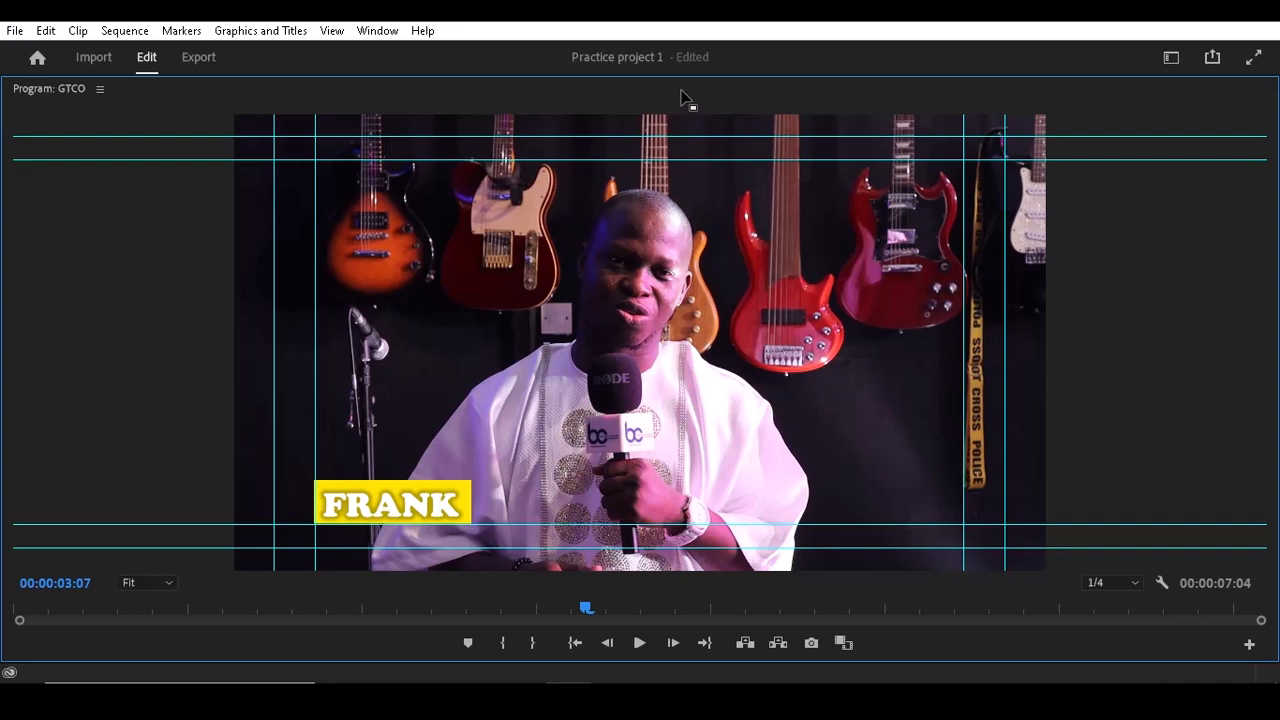
key(grave)
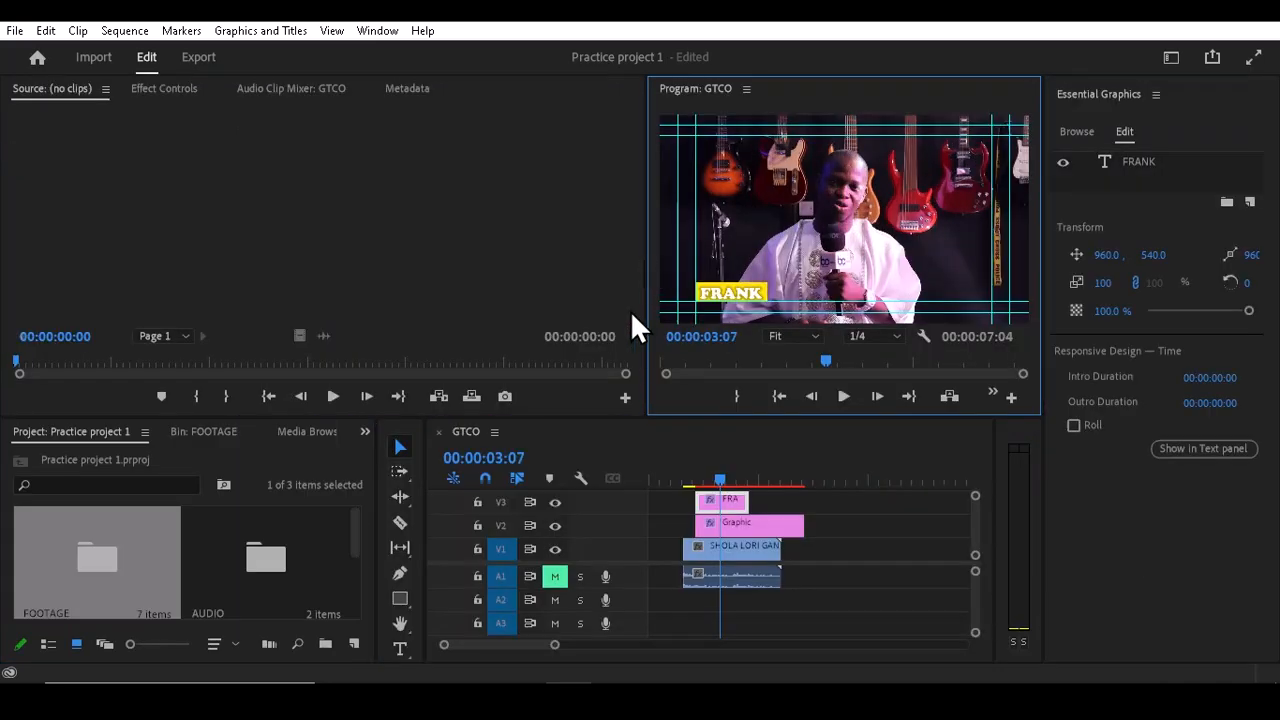
Step: Play back the sequence from its start to preview the title with its yellow box
click(695, 470)
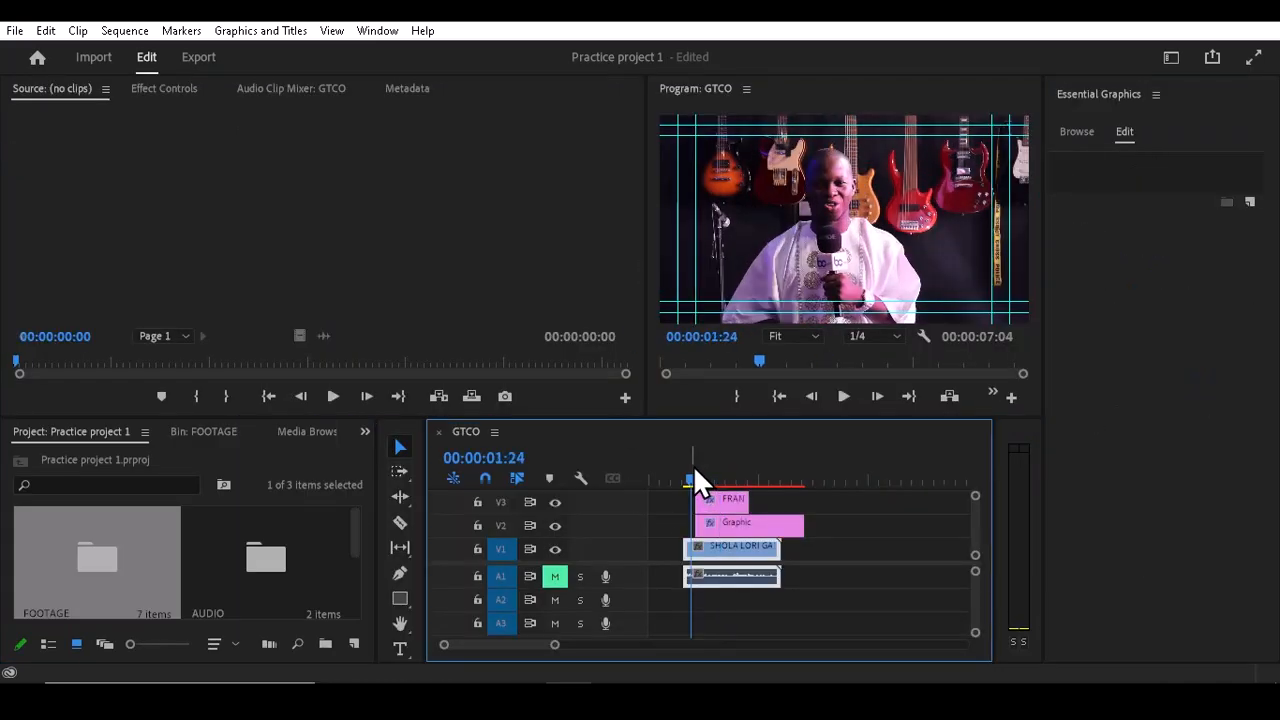
drag(694, 470, 687, 470)
click(802, 100)
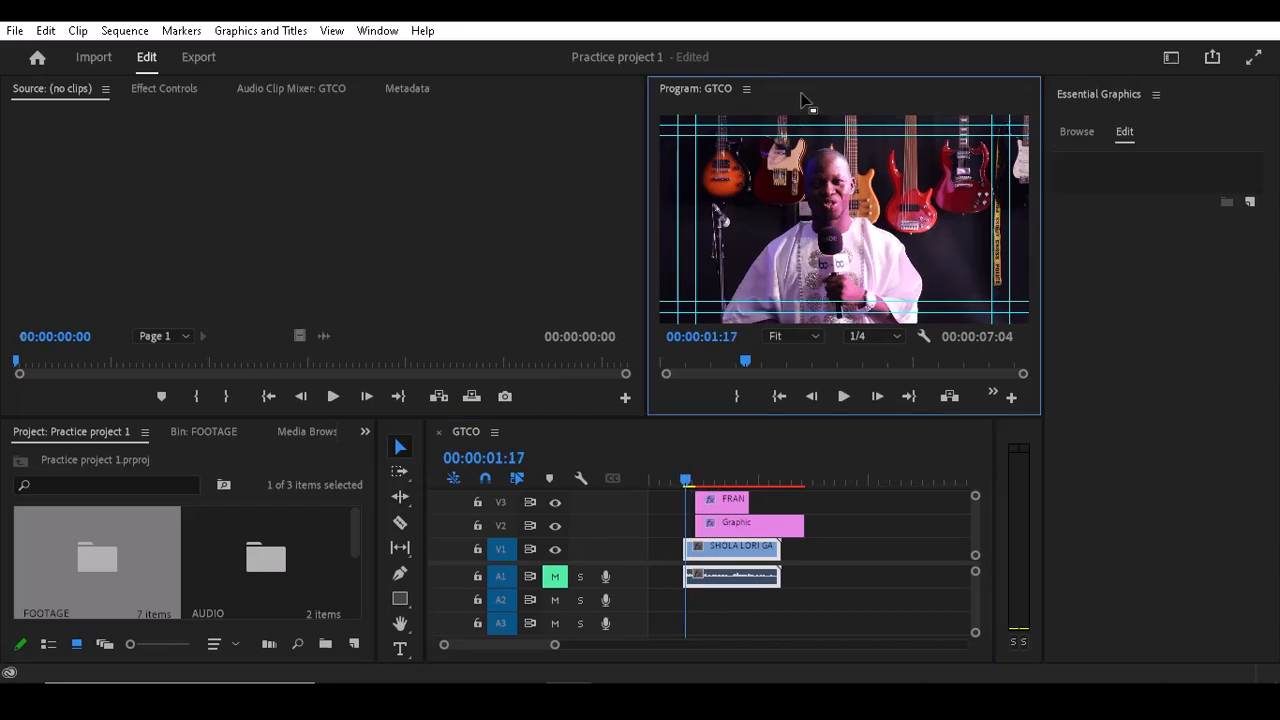
key(grave)
key(space)
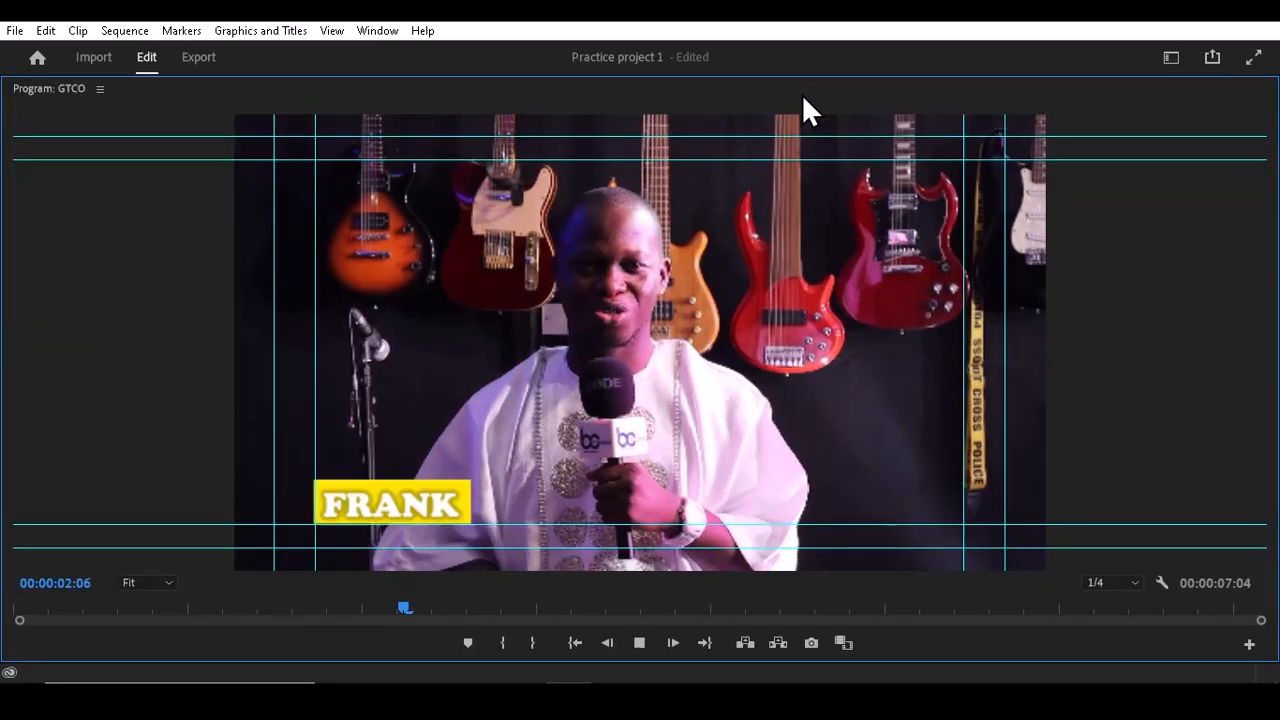
key(space)
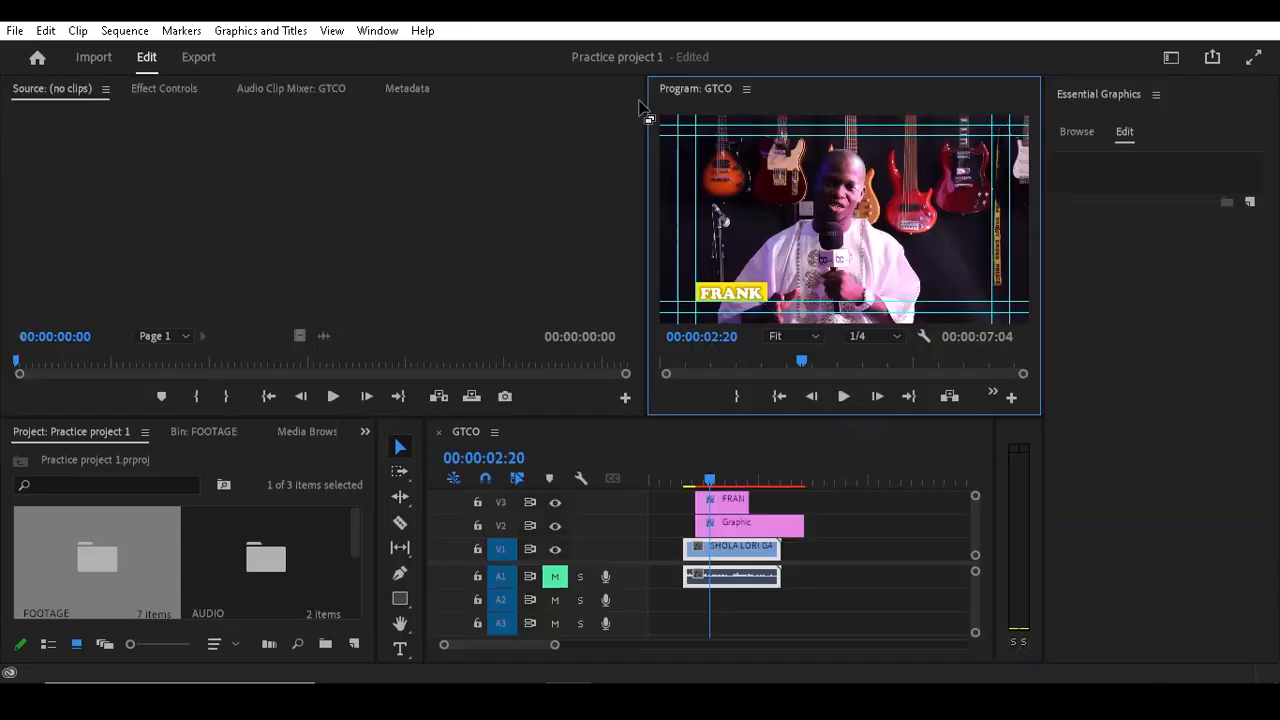
Step: Apply Cross Dissolve transitions from Video Transitions > Dissolve to the starts of the shape and FRANK text clips
key(grave)
click(716, 526)
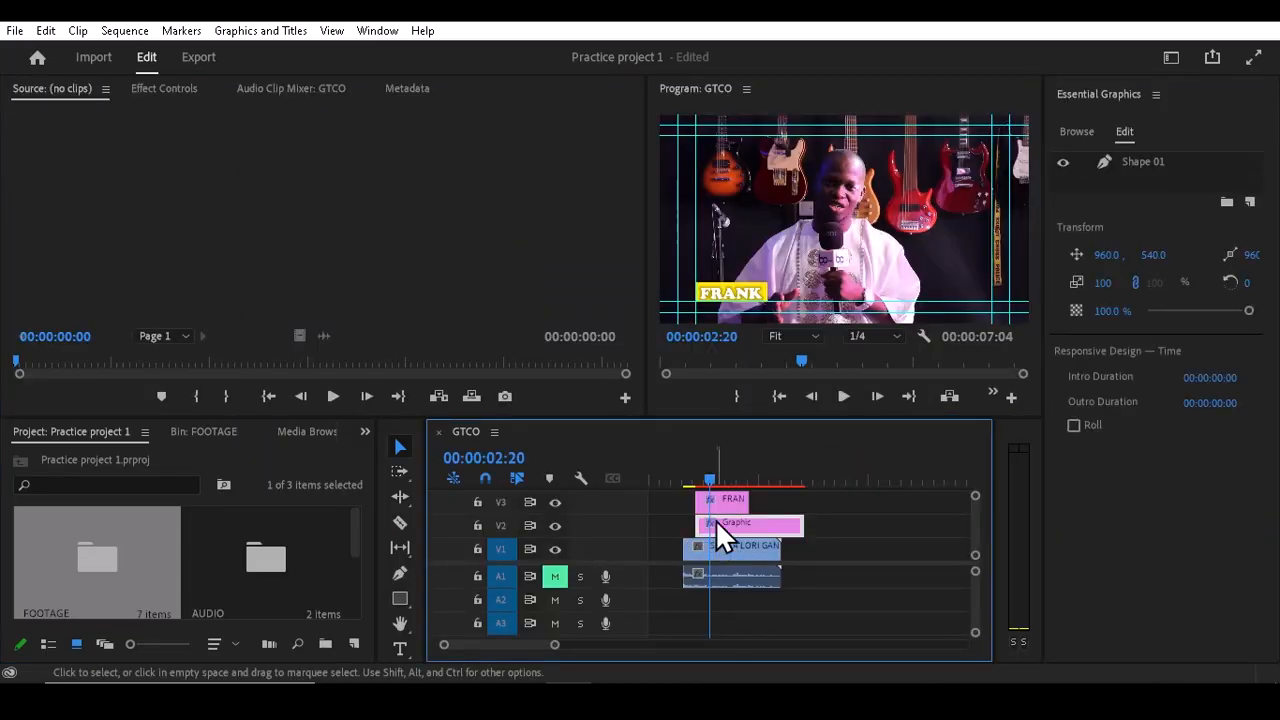
click(710, 476)
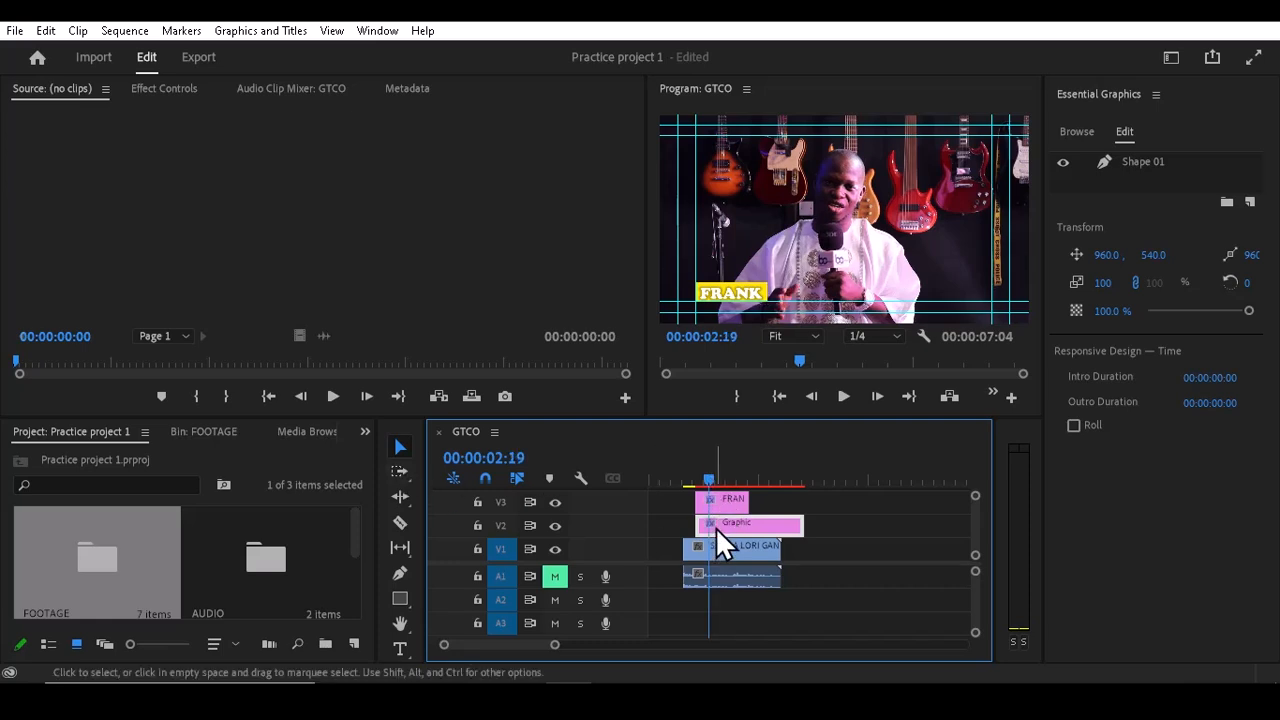
click(365, 432)
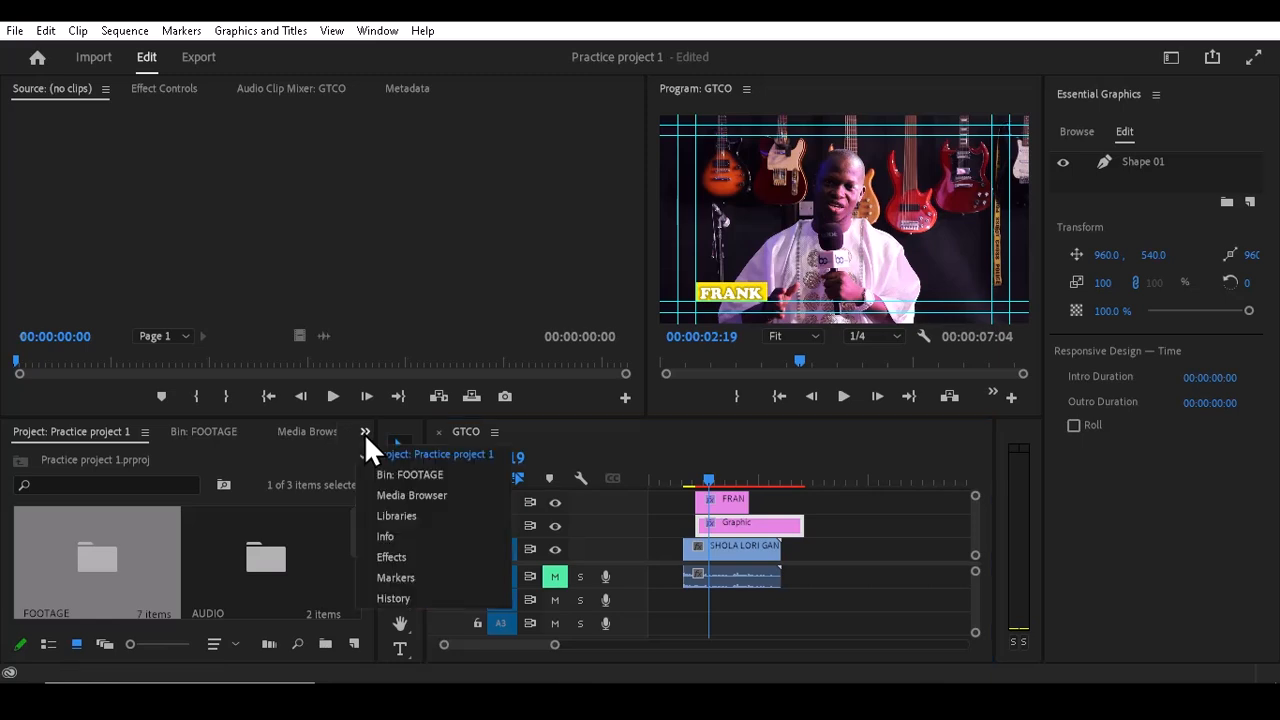
click(392, 557)
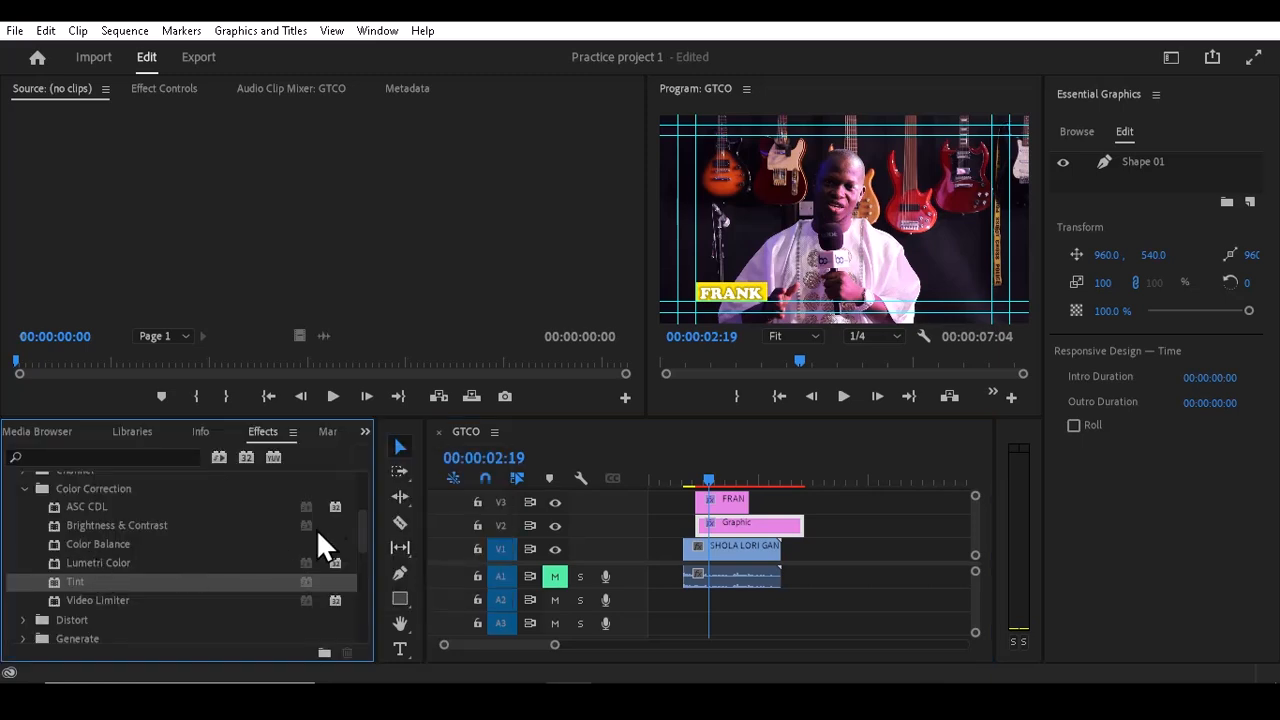
drag(365, 544, 352, 497)
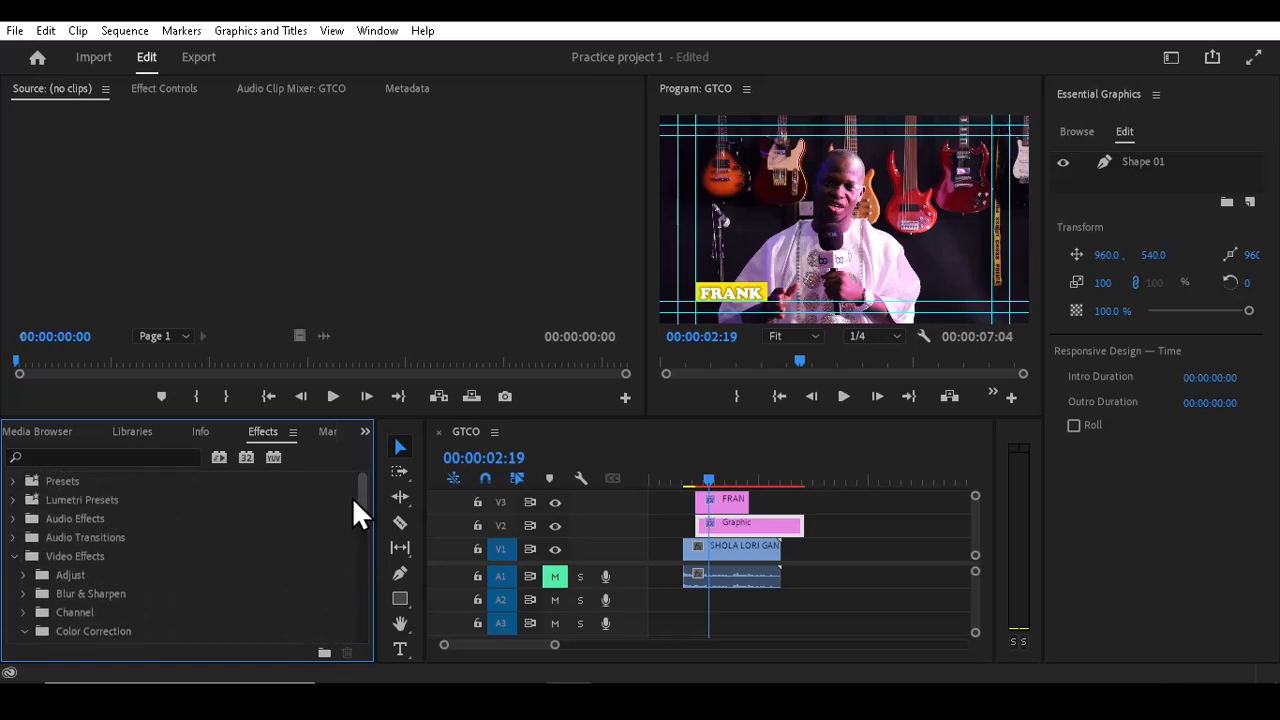
click(13, 557)
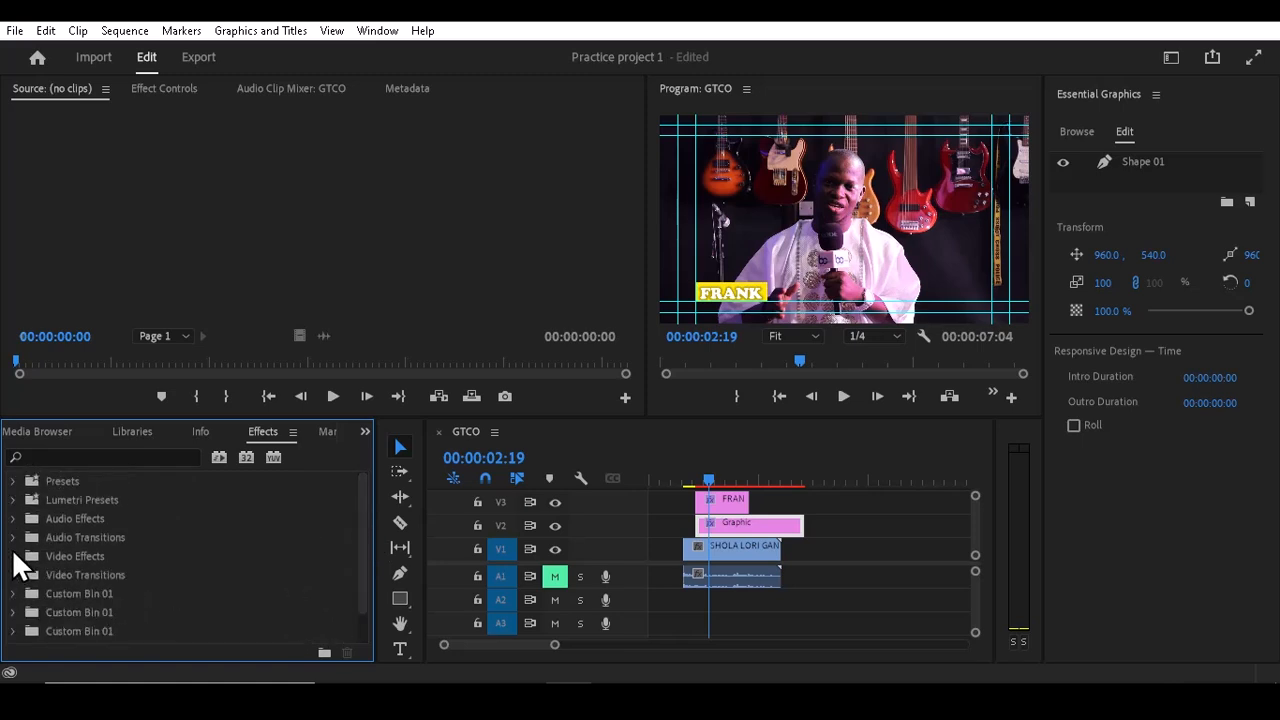
click(13, 576)
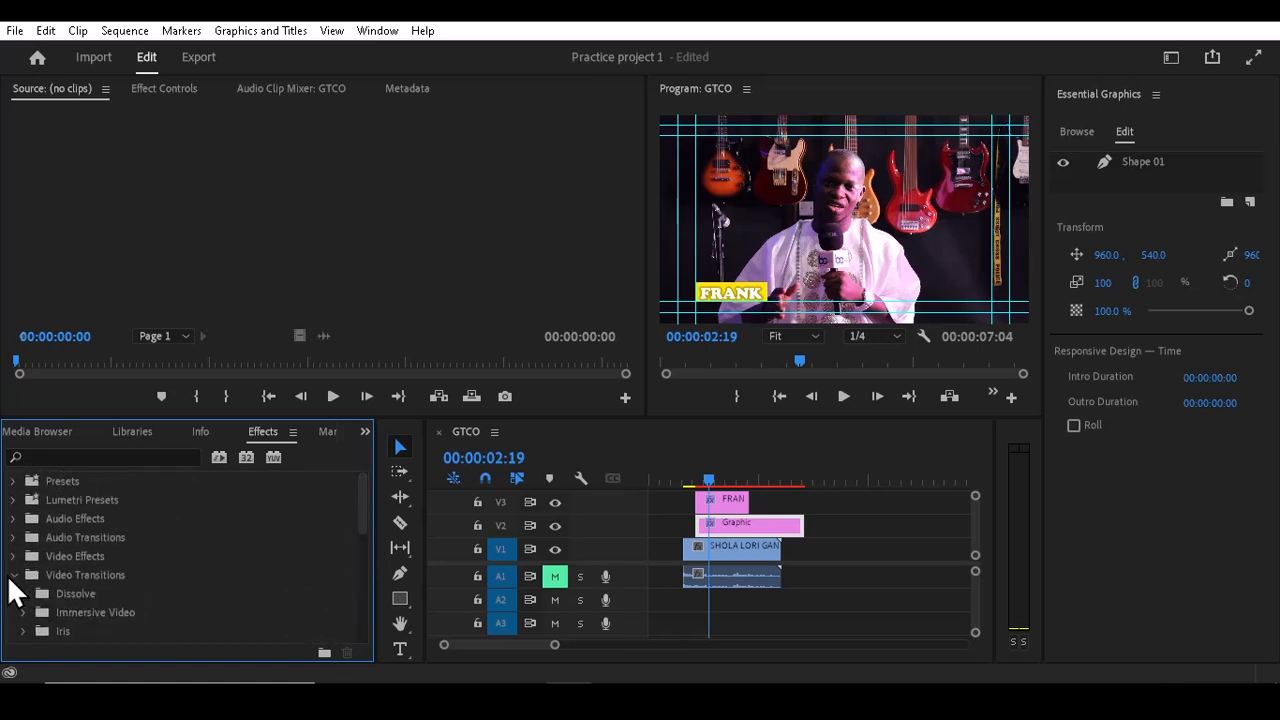
click(14, 577)
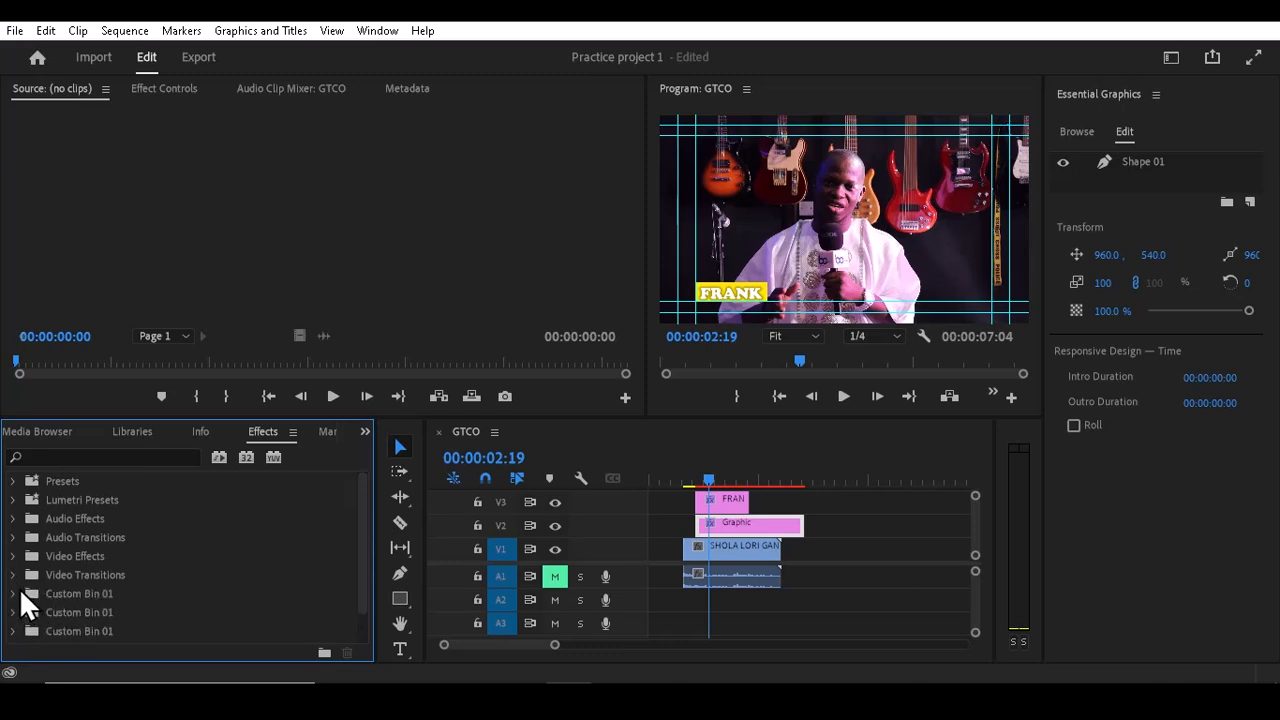
click(13, 576)
click(24, 594)
click(88, 628)
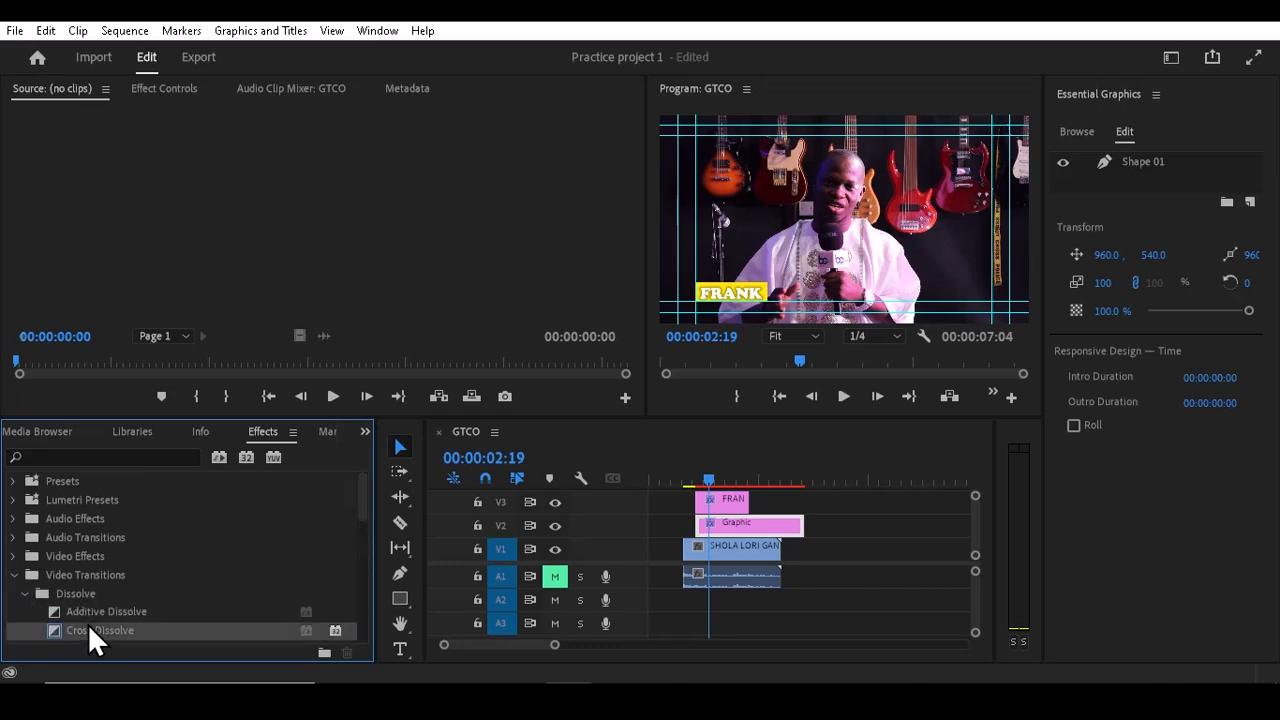
drag(82, 627, 706, 526)
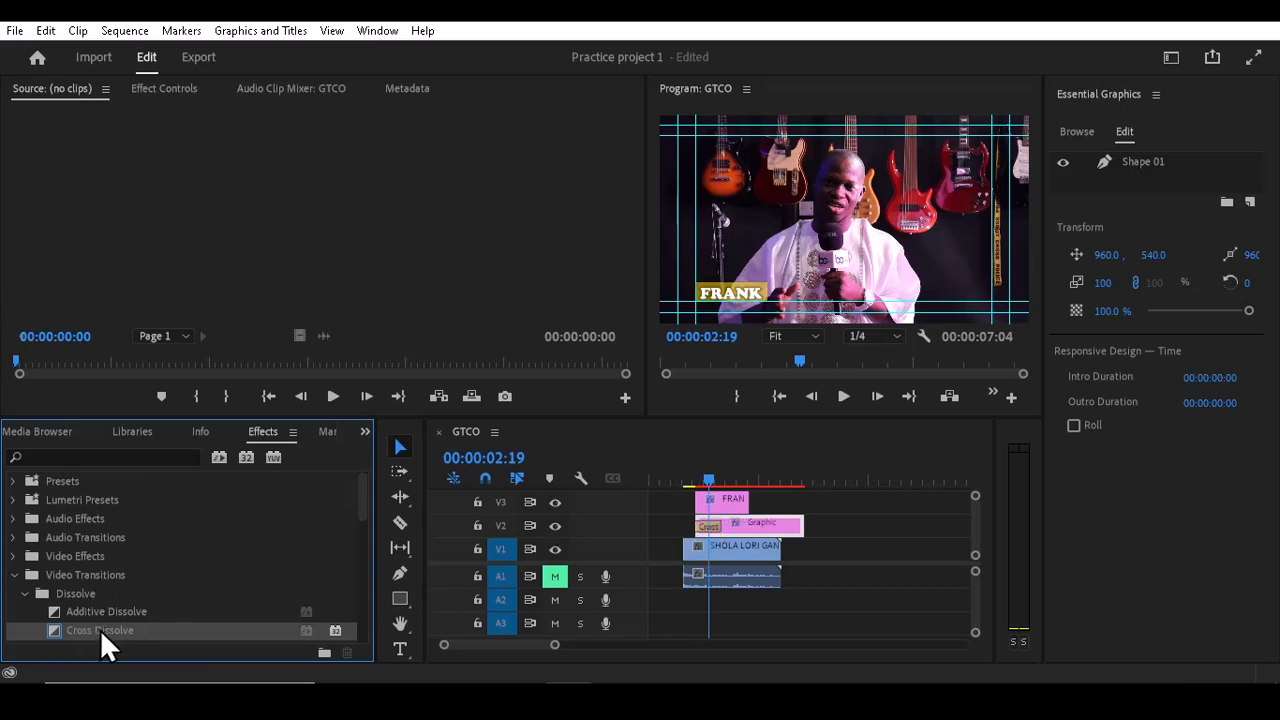
drag(100, 629, 706, 512)
Step: Play back the sequence from the start to preview the dissolving title
click(686, 467)
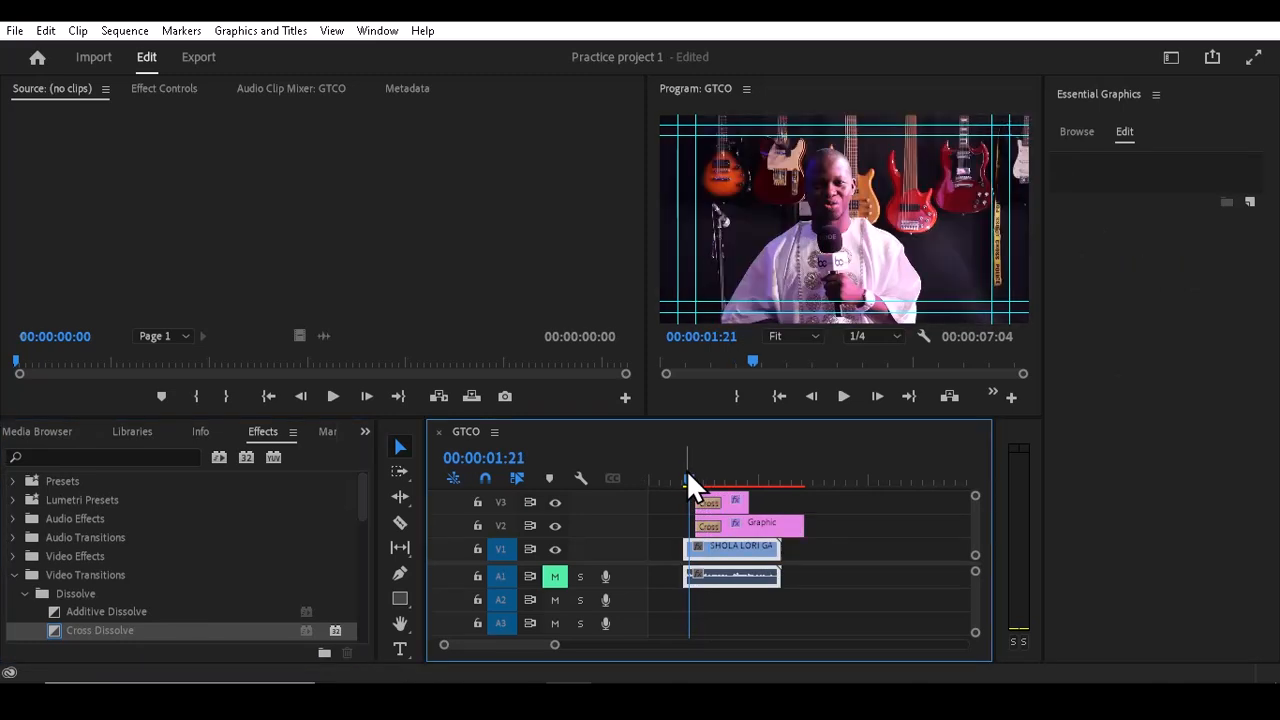
key(grave)
key(space)
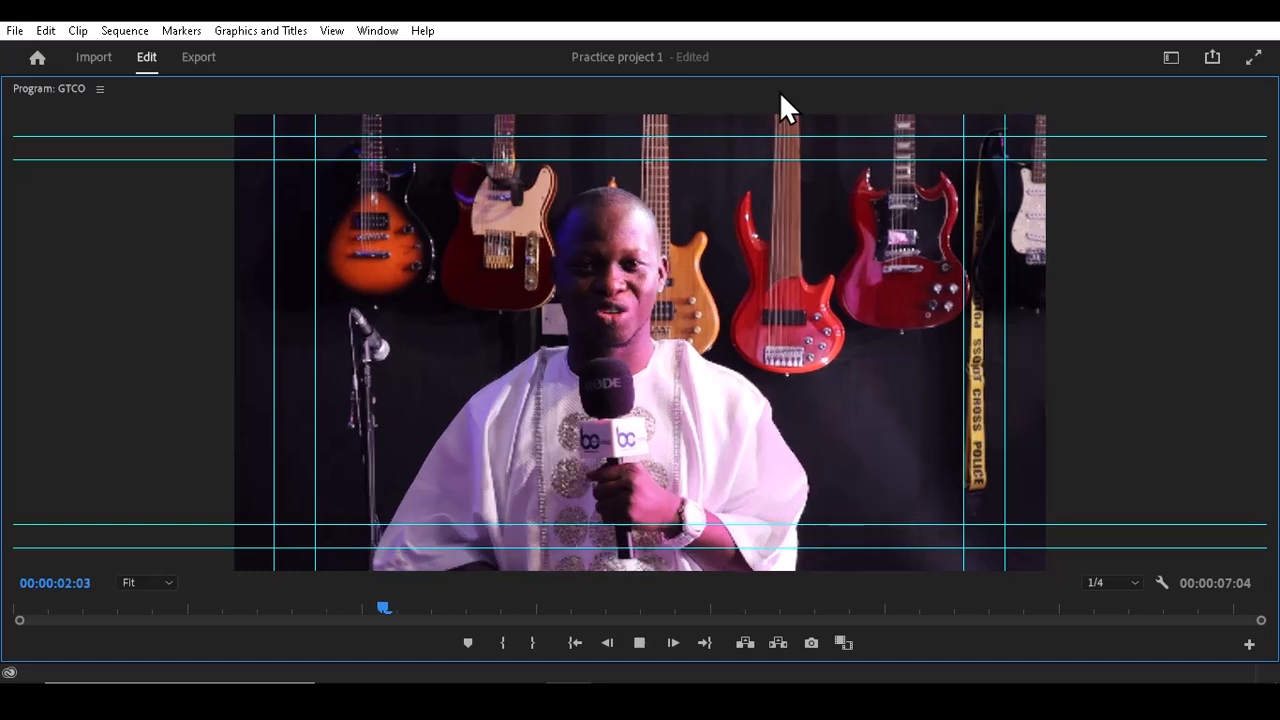
Step: Stop the preview playback and return to the standard panel layout
key(space)
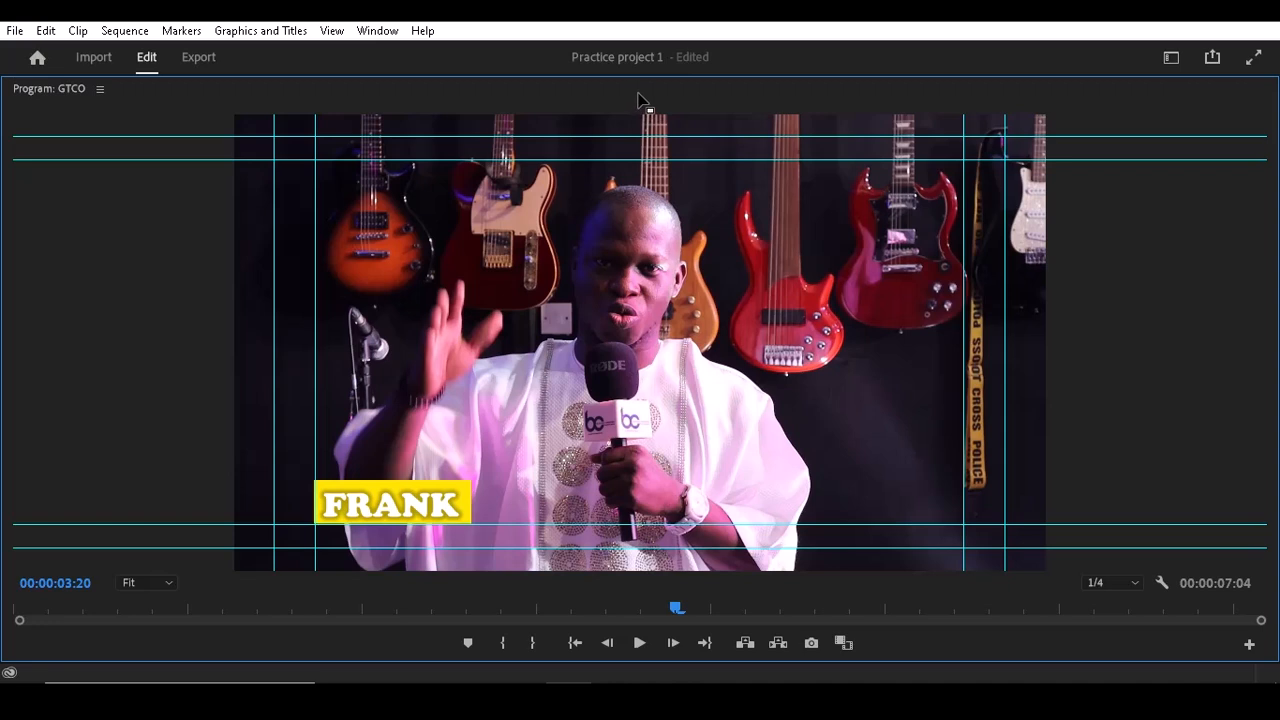
key(grave)
click(688, 465)
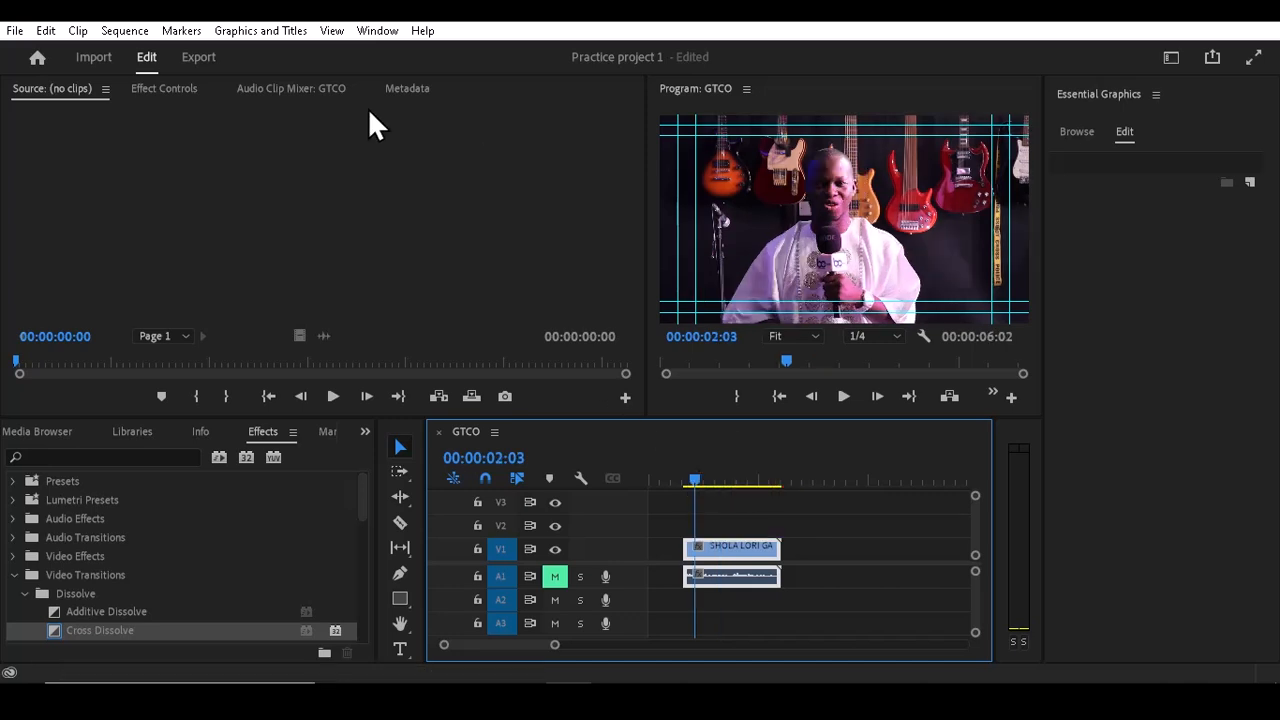
Step: Open the Essential Graphics panel's template browser and search for LOWER THIRD
click(375, 30)
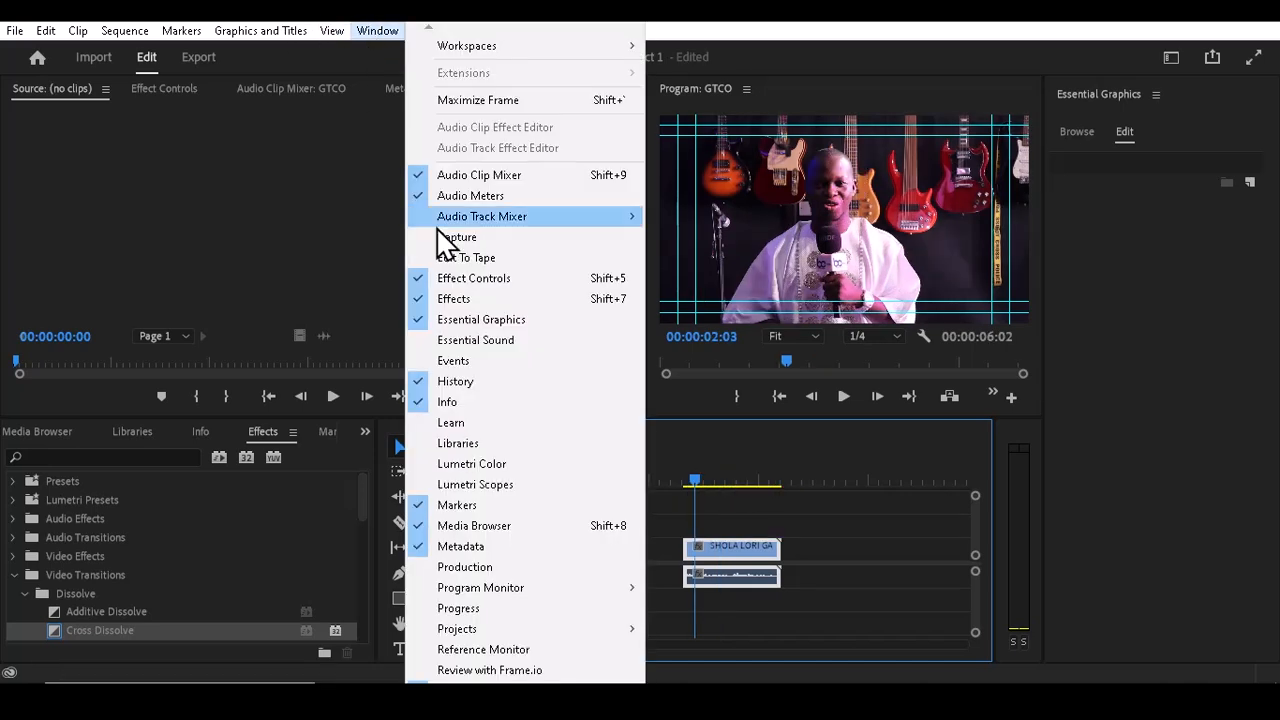
click(481, 319)
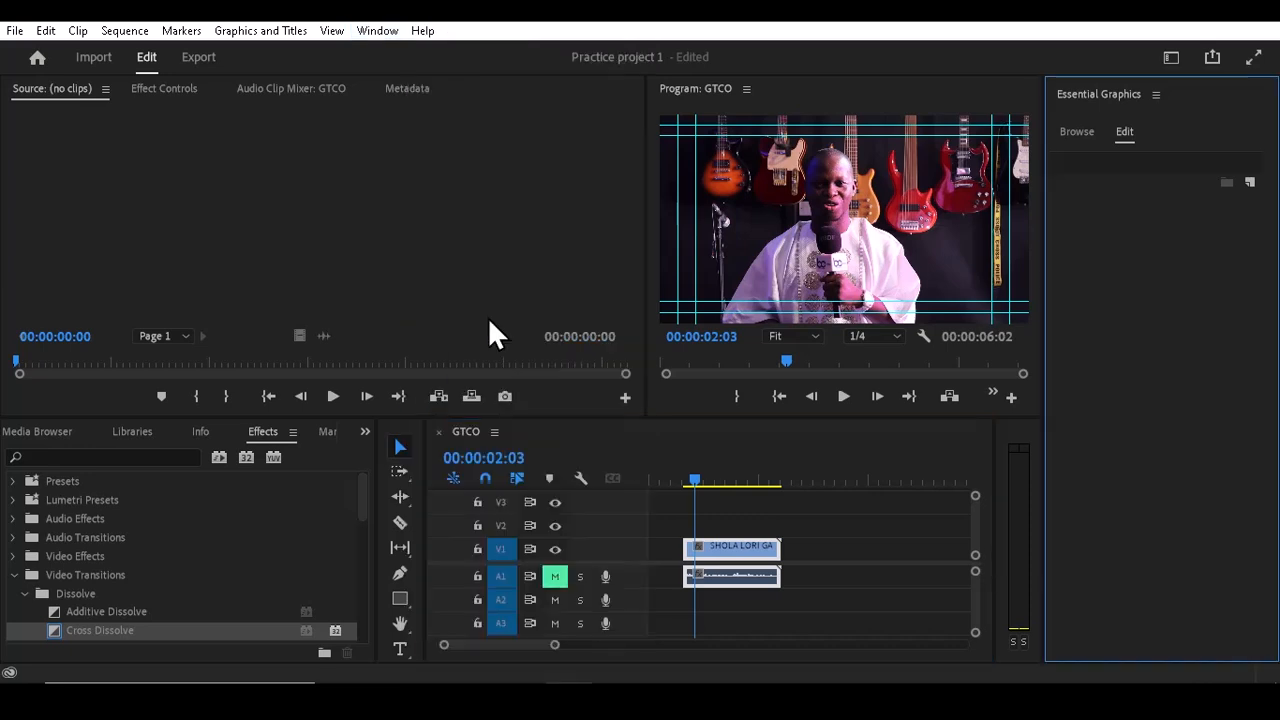
click(1088, 133)
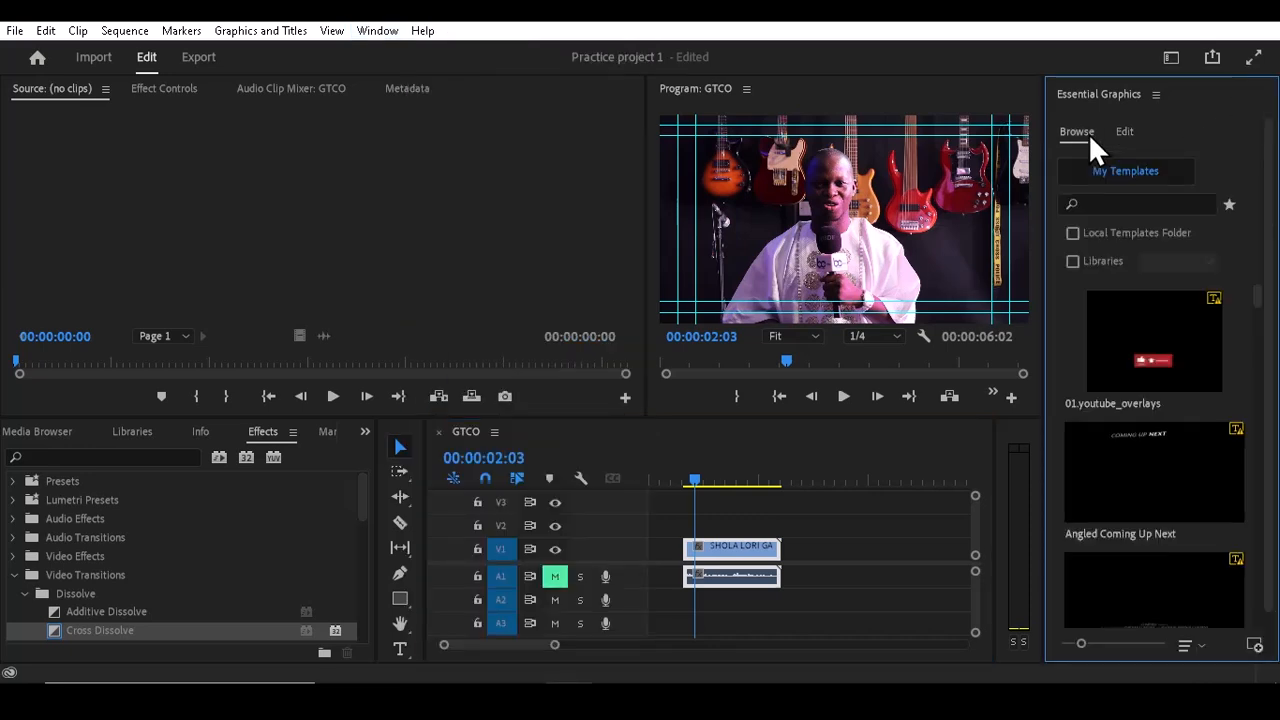
click(1097, 203)
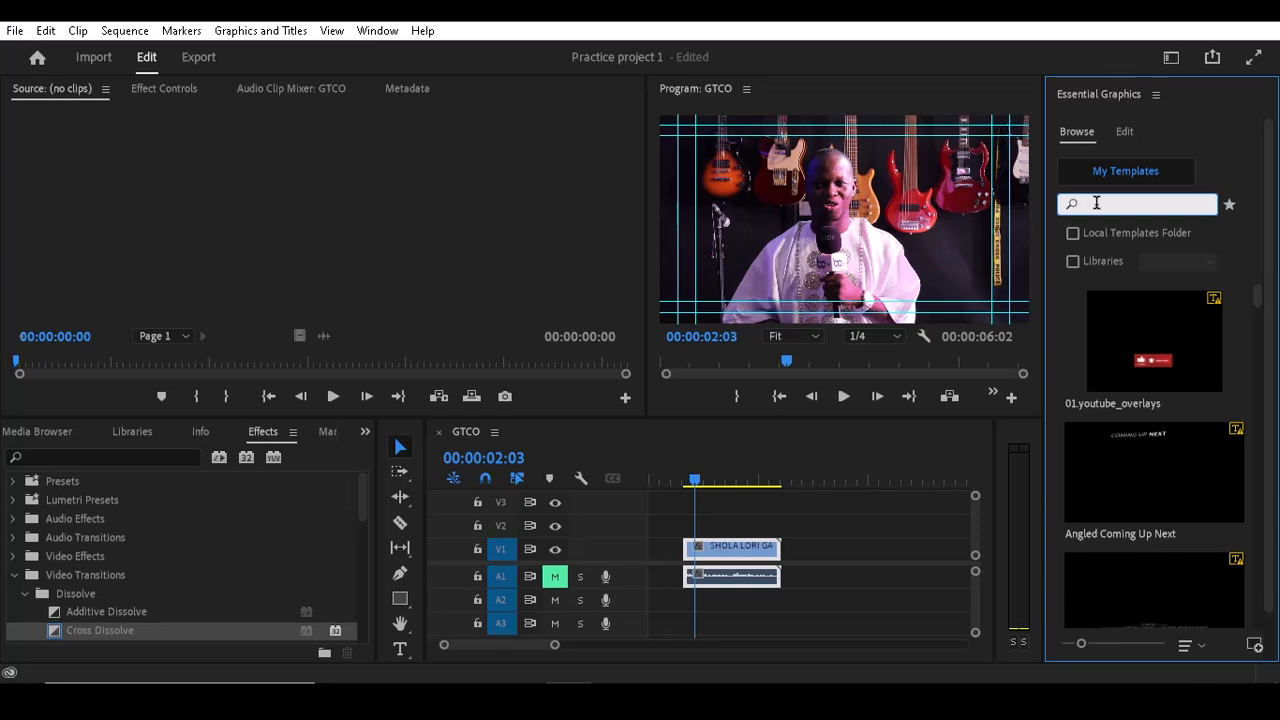
text(LOWER)
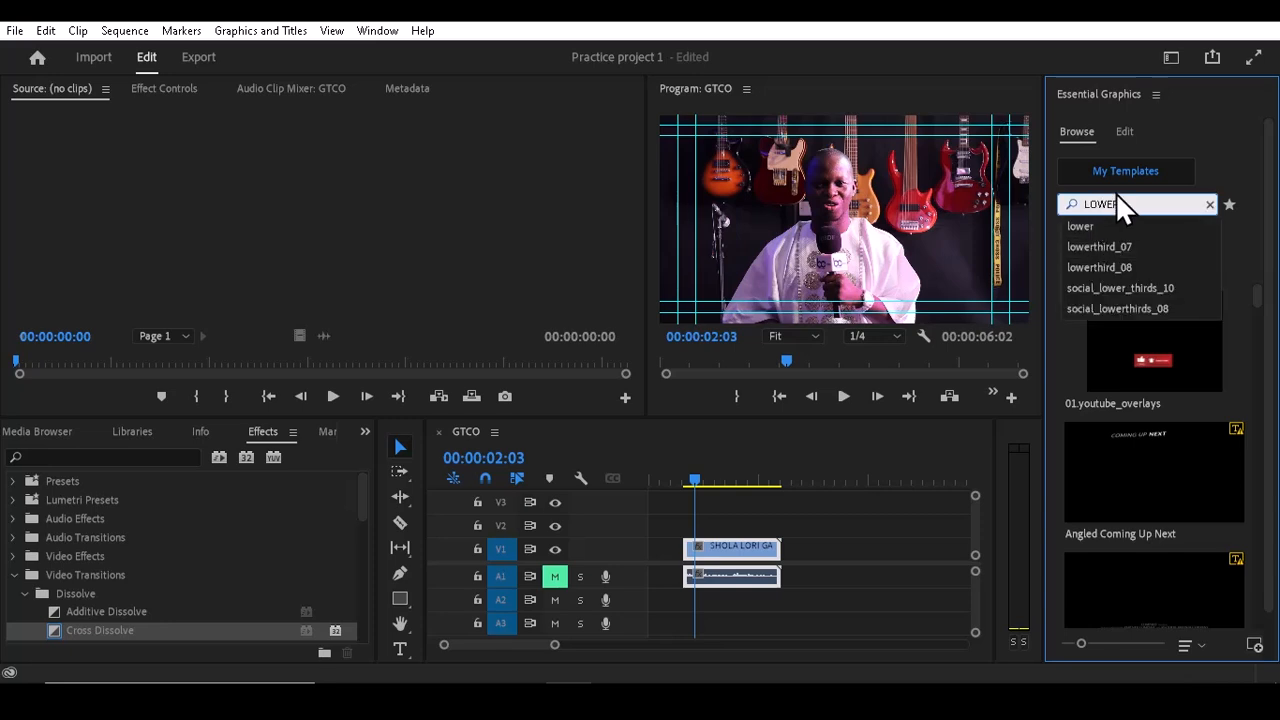
key(Return)
text(THIR)
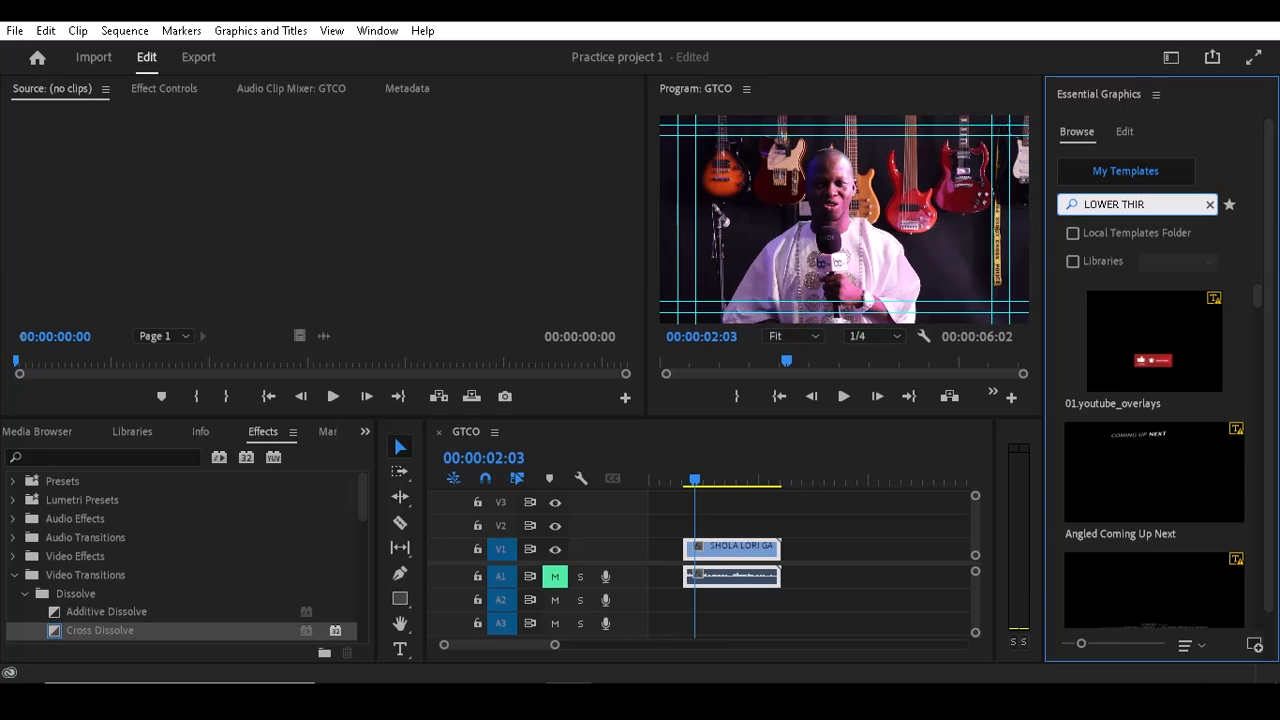
text(D)
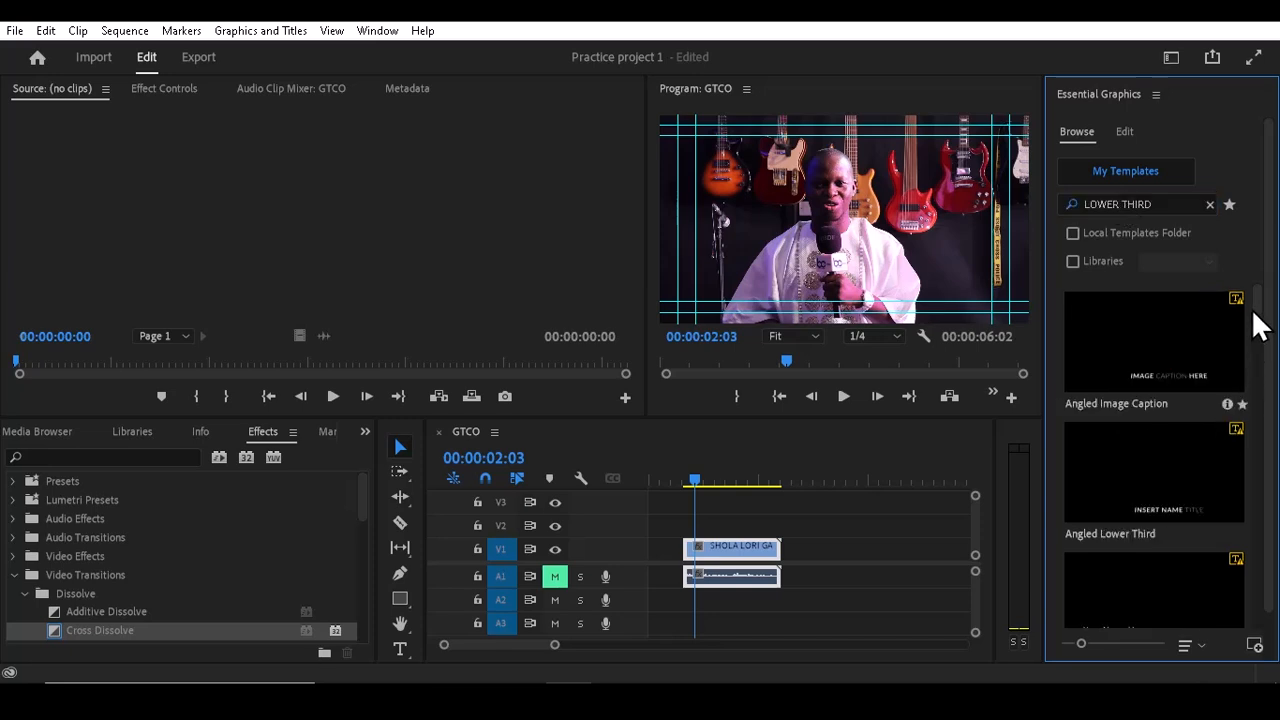
Step: Add the Classic Lower Third One Line template onto V2 above the video clip, accepting the font substitution
drag(1262, 322, 1264, 340)
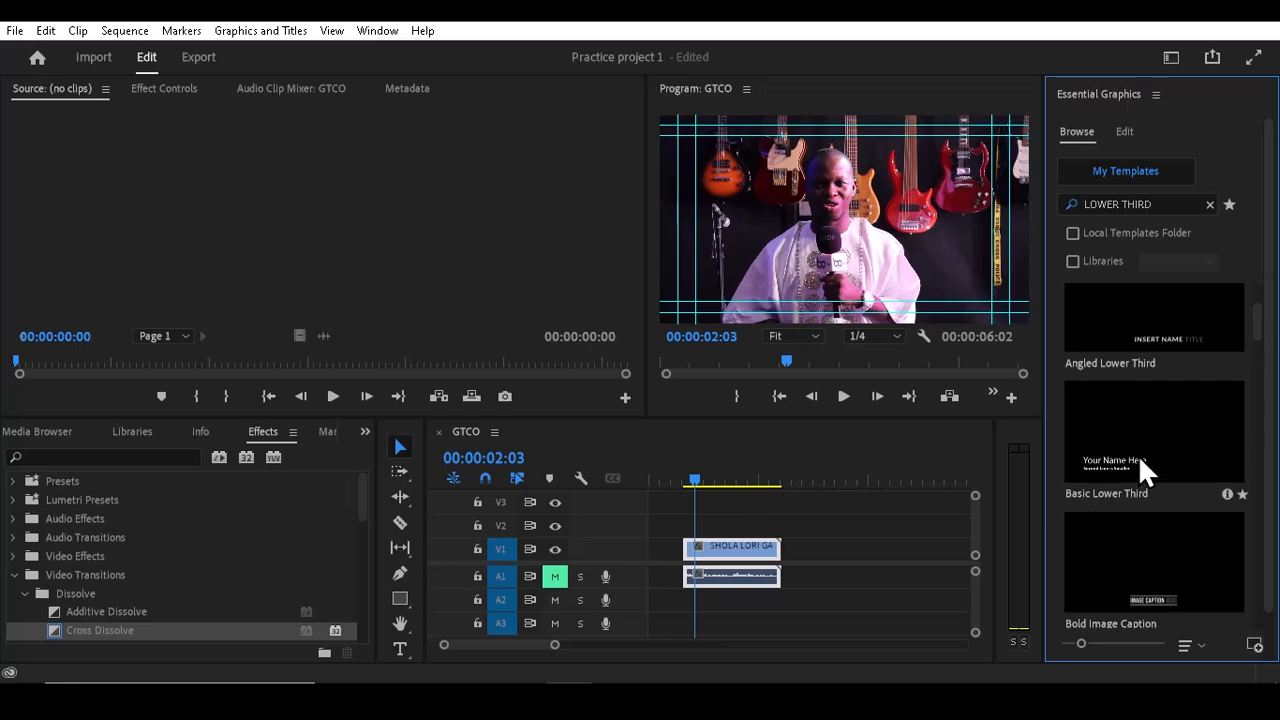
scroll(1260, 336, down, 2)
drag(1258, 340, 1261, 405)
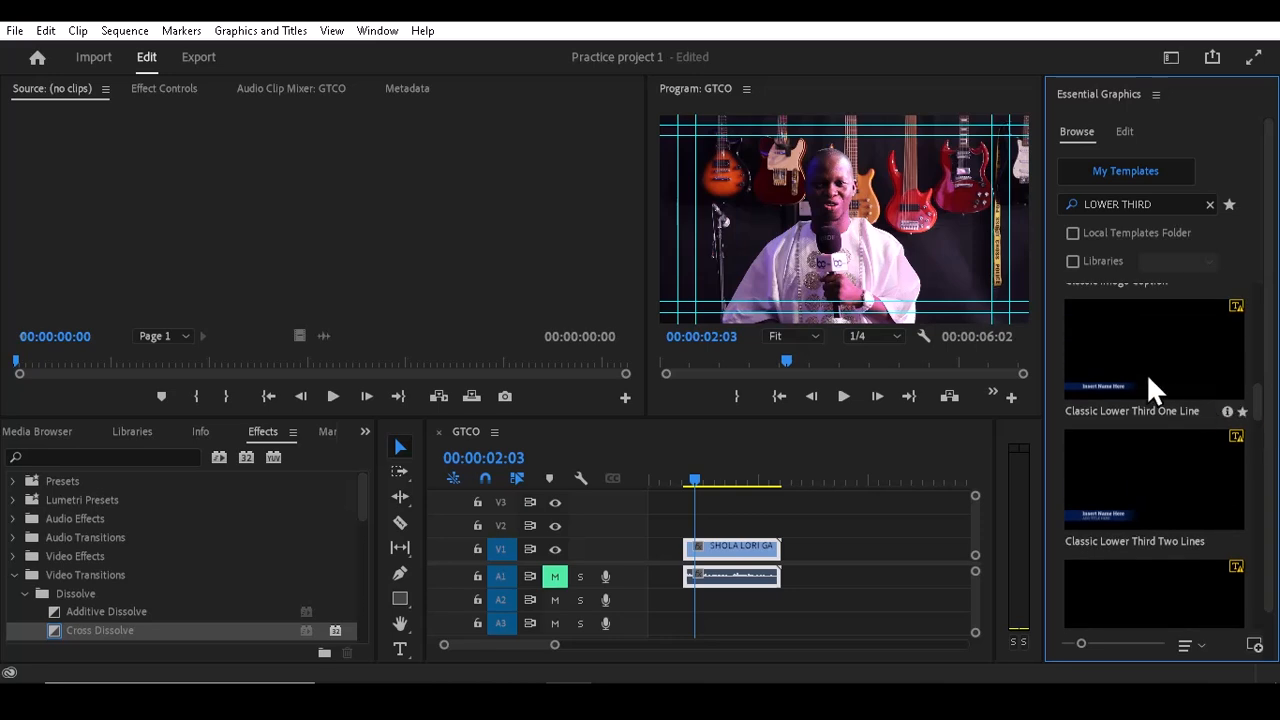
drag(1146, 373, 699, 537)
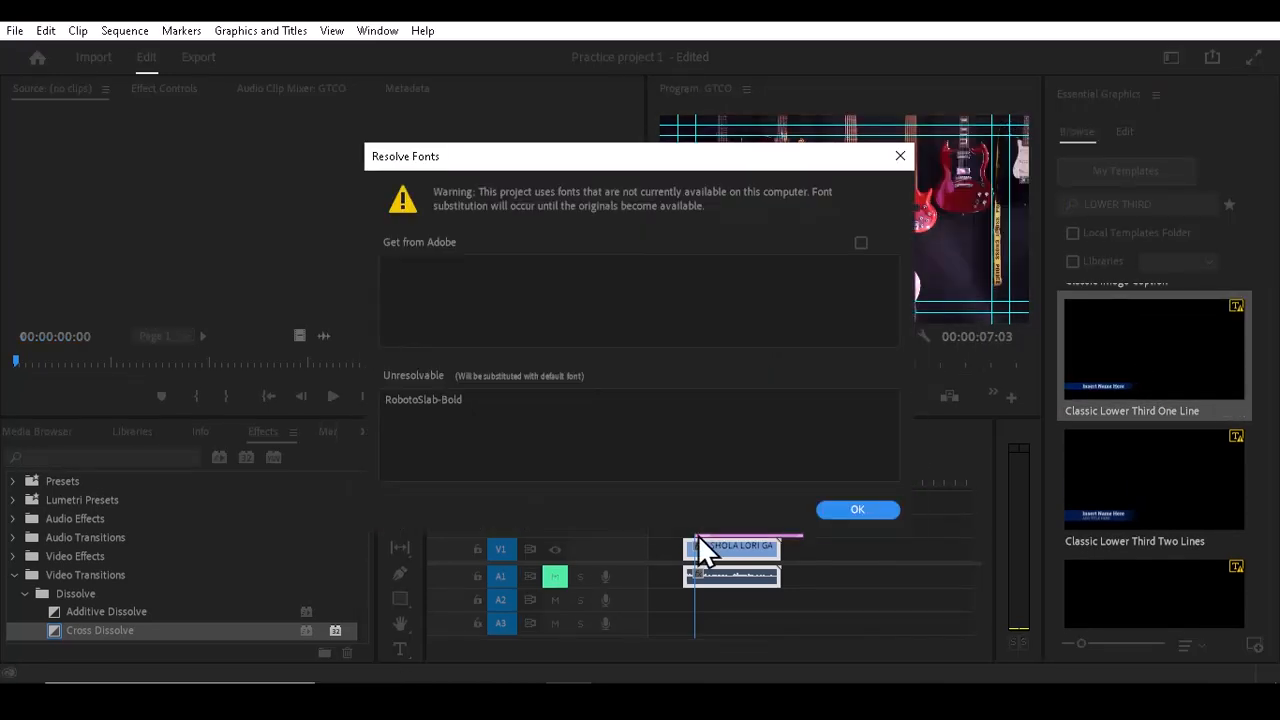
click(838, 509)
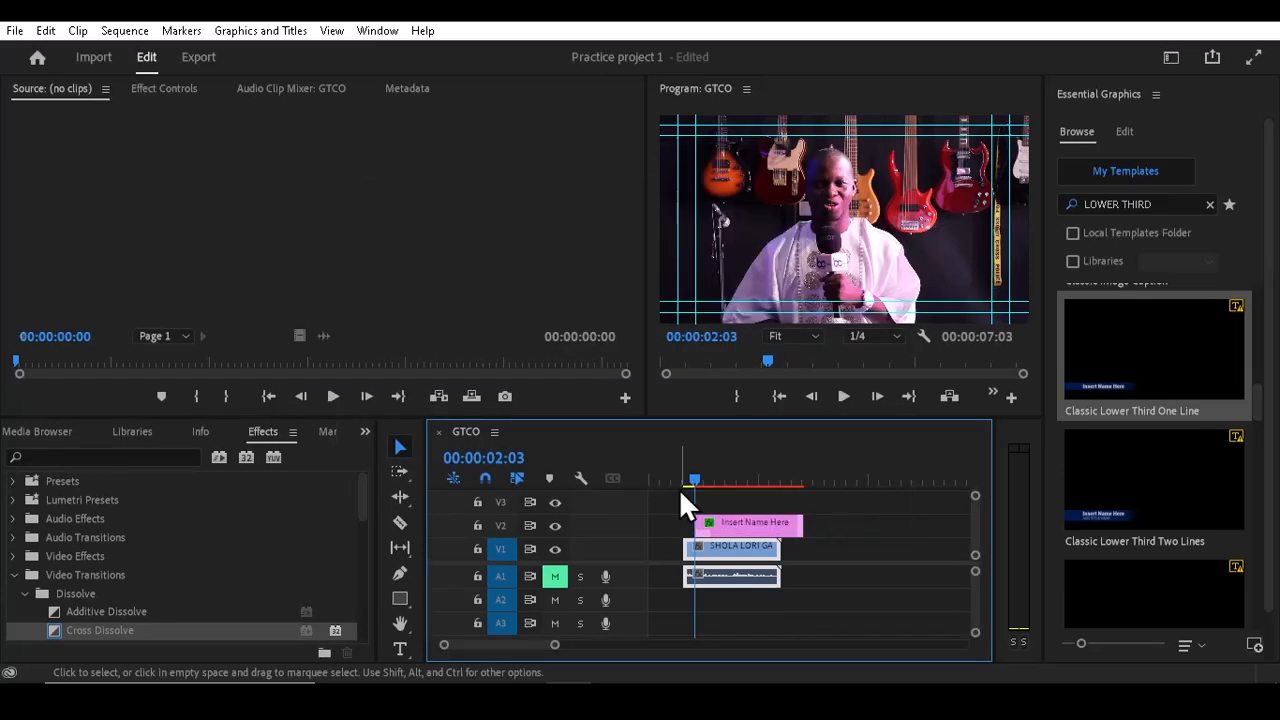
Step: Replace the lower third's placeholder name text with FRANK in the program monitor
drag(693, 475, 719, 477)
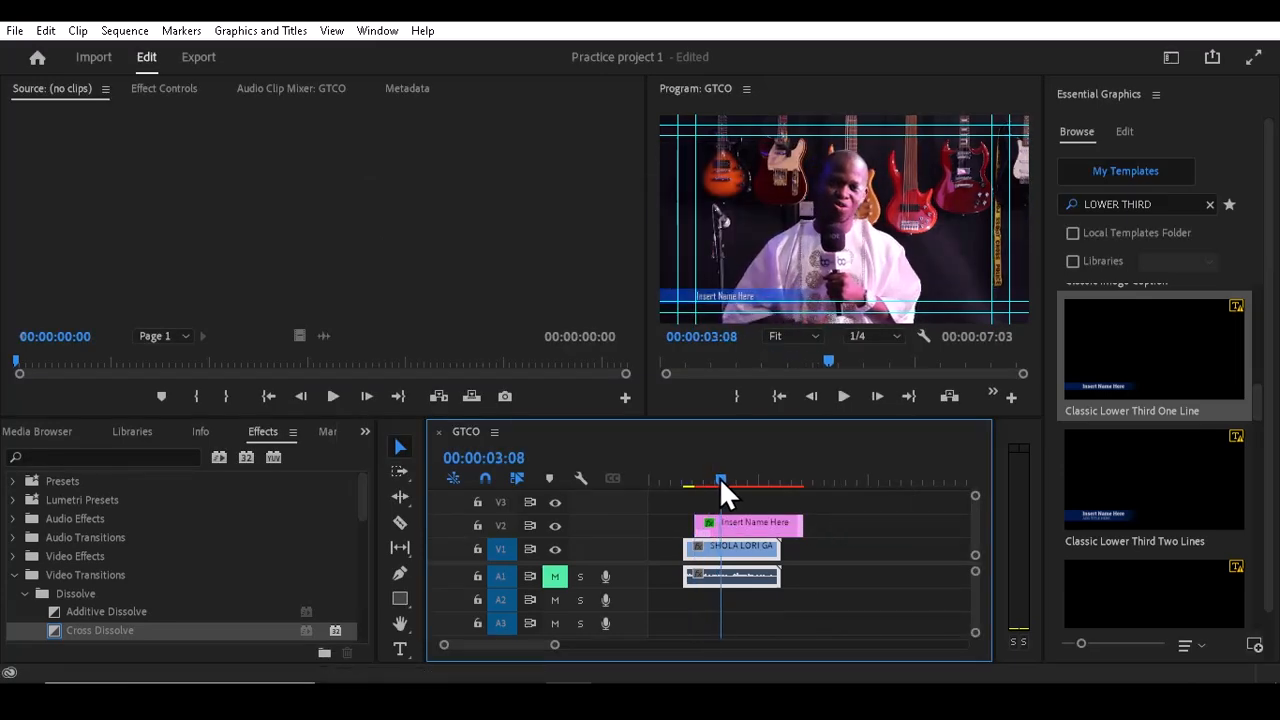
click(734, 522)
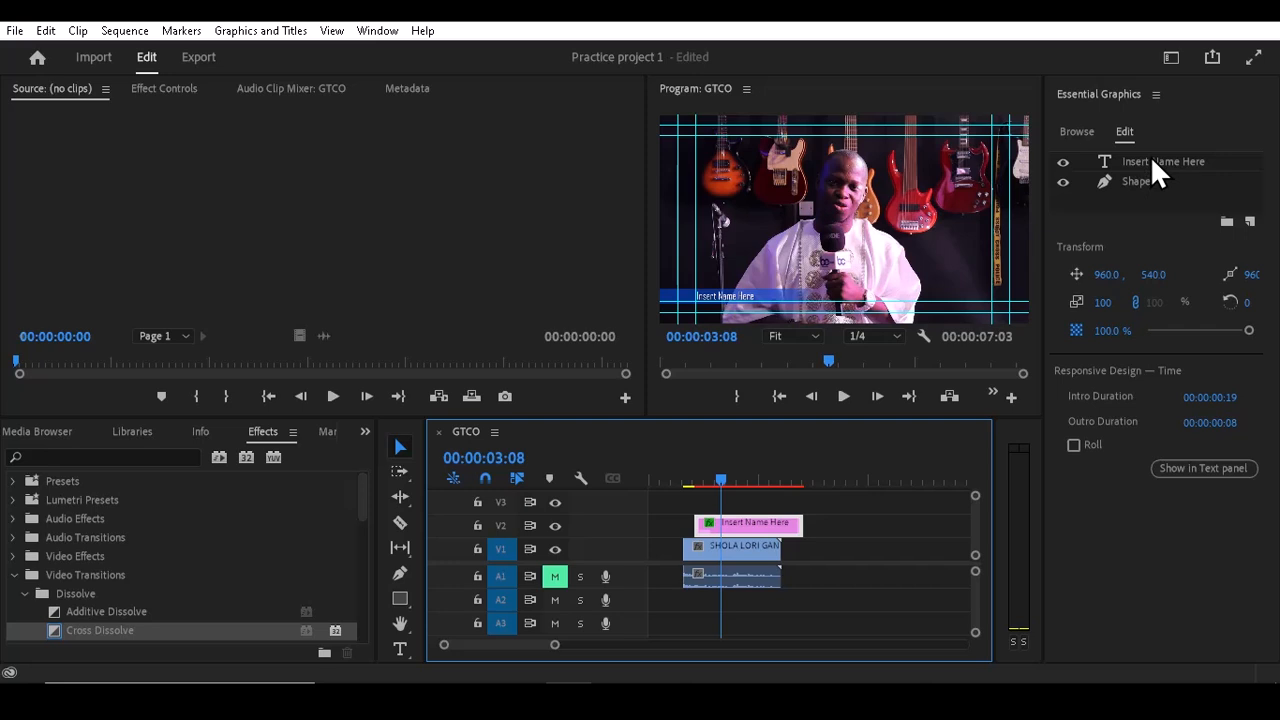
double_click(731, 296)
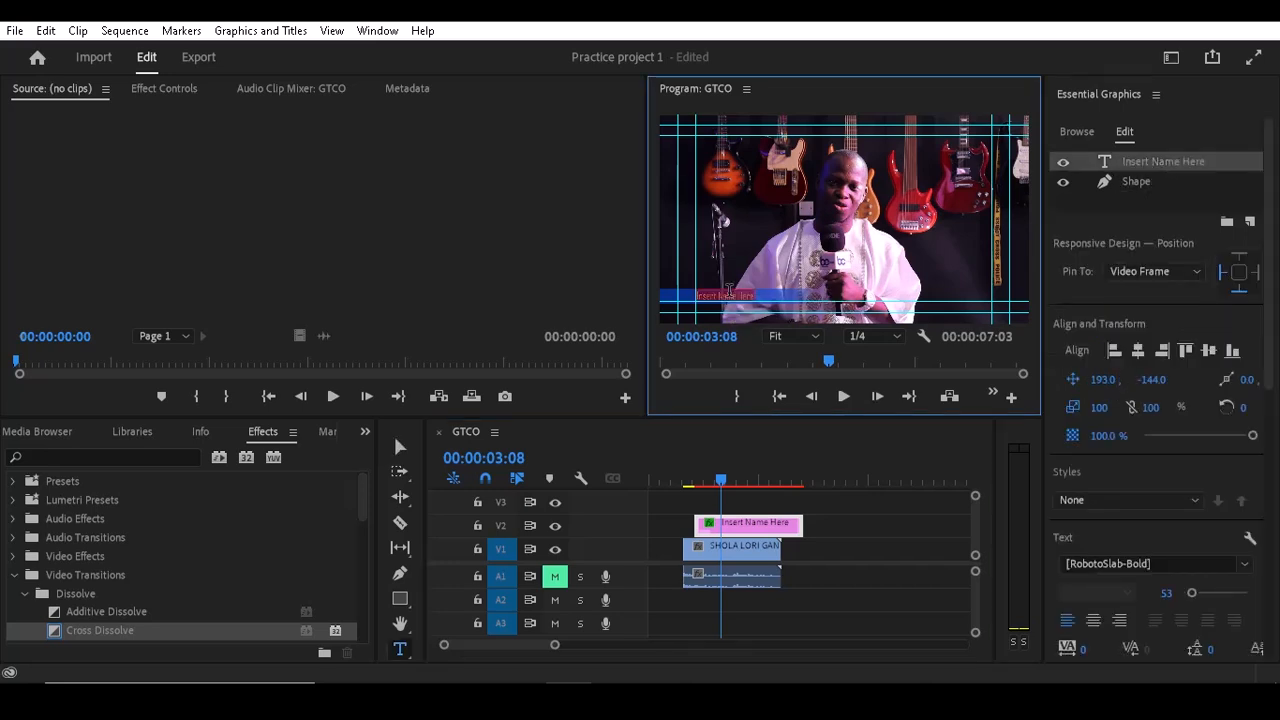
text(FRANK)
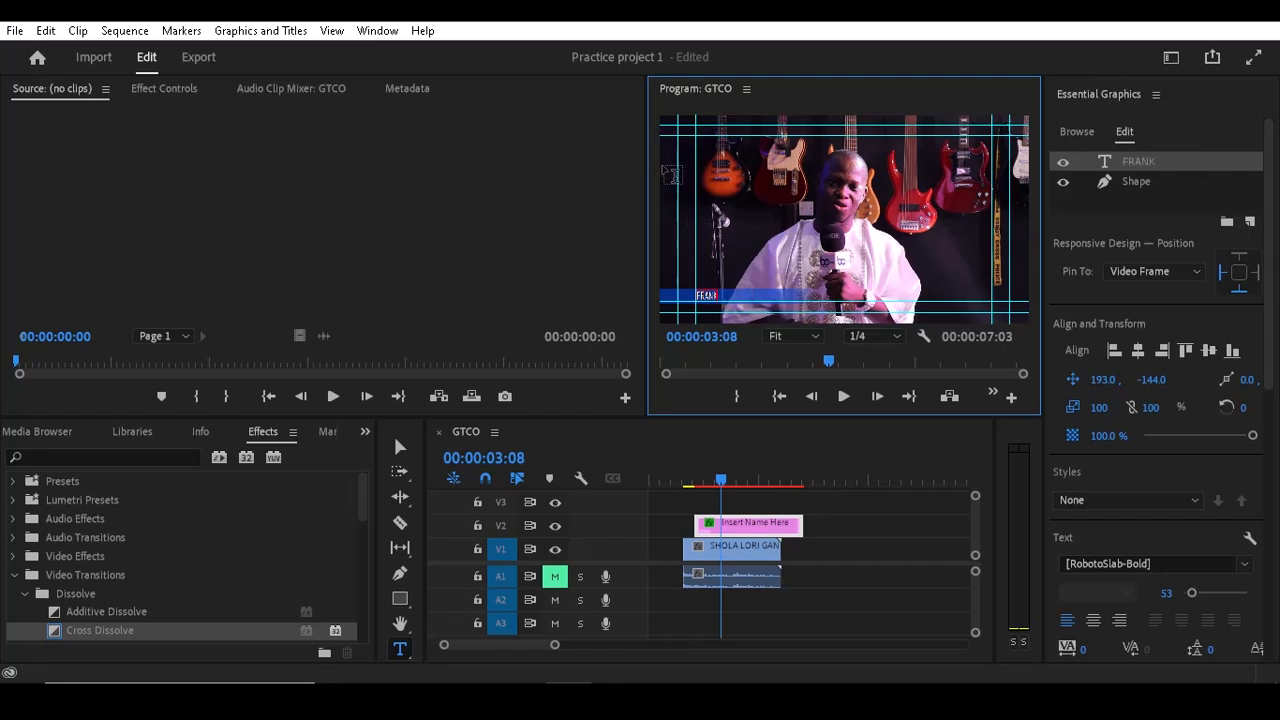
click(402, 446)
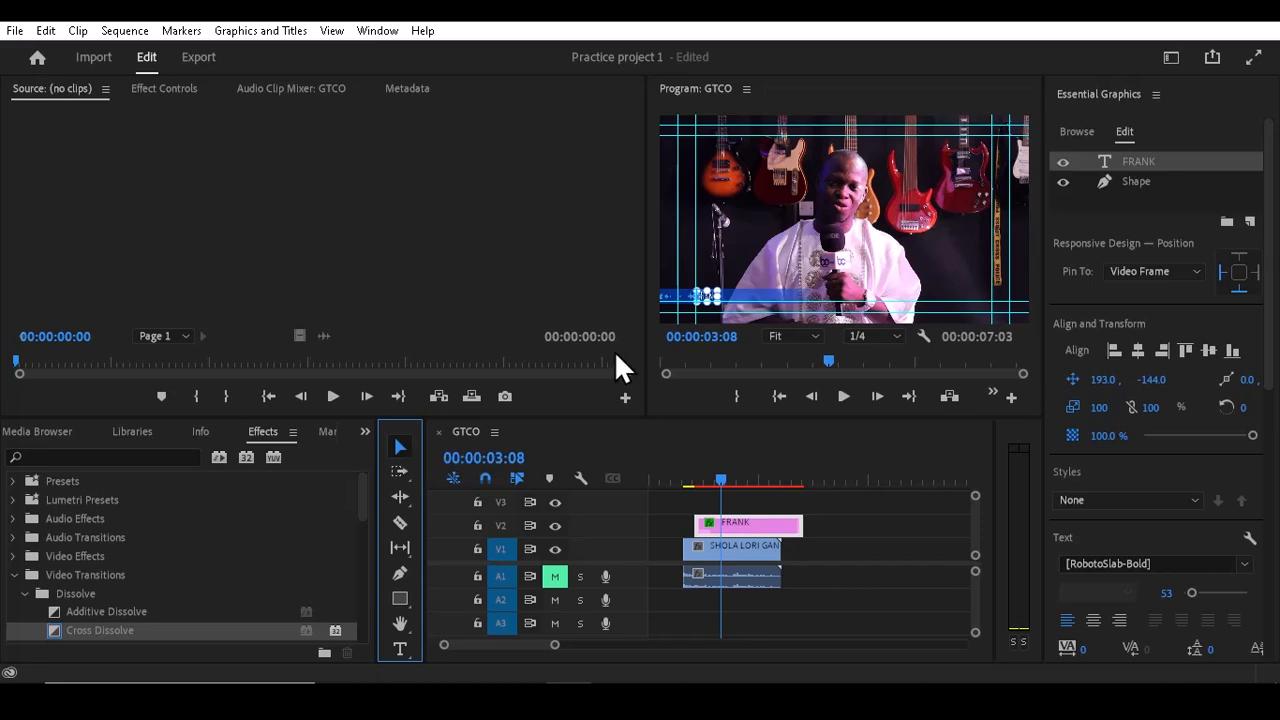
Step: Preview the FRANK lower third enlarged and play the sequence back from its start
key(grave)
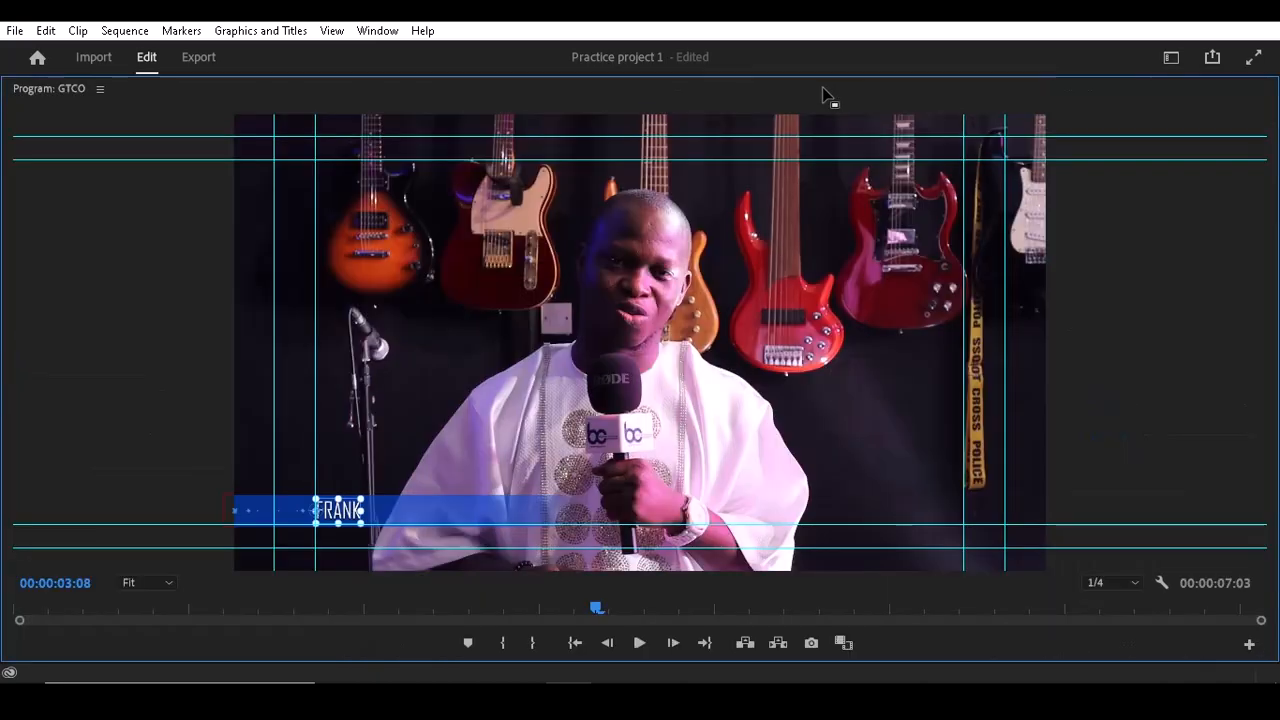
click(458, 455)
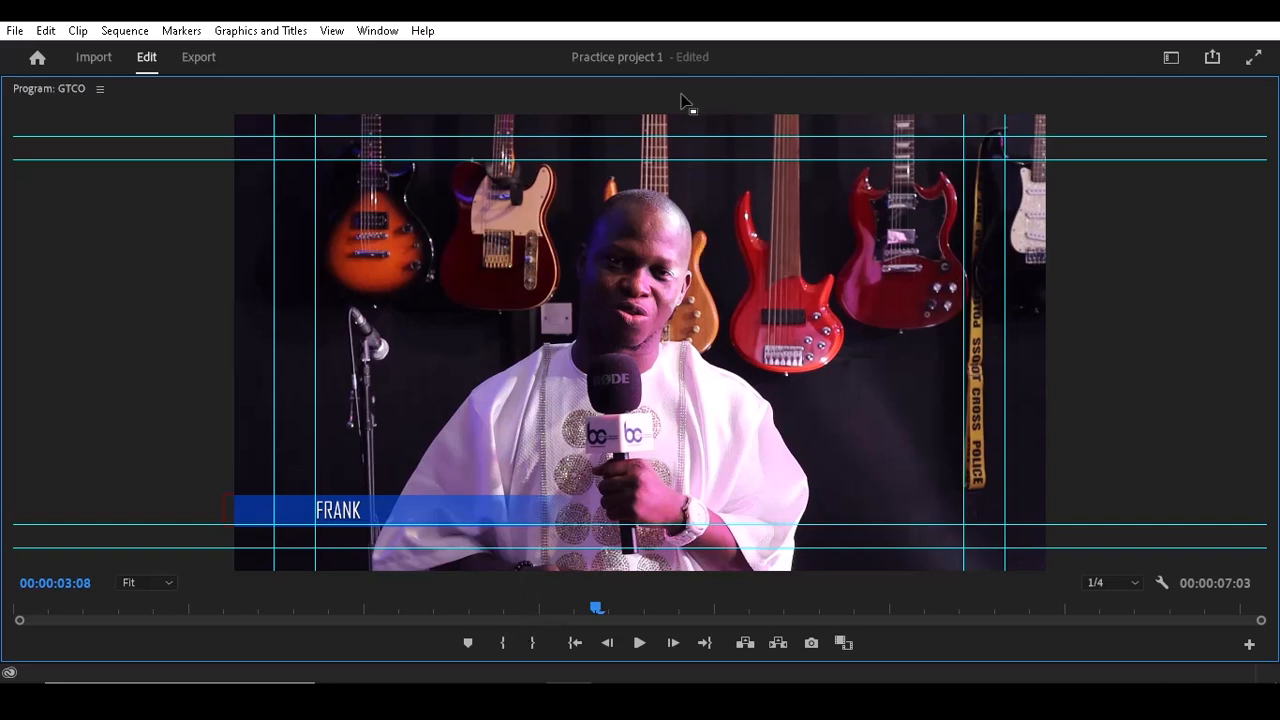
key(grave)
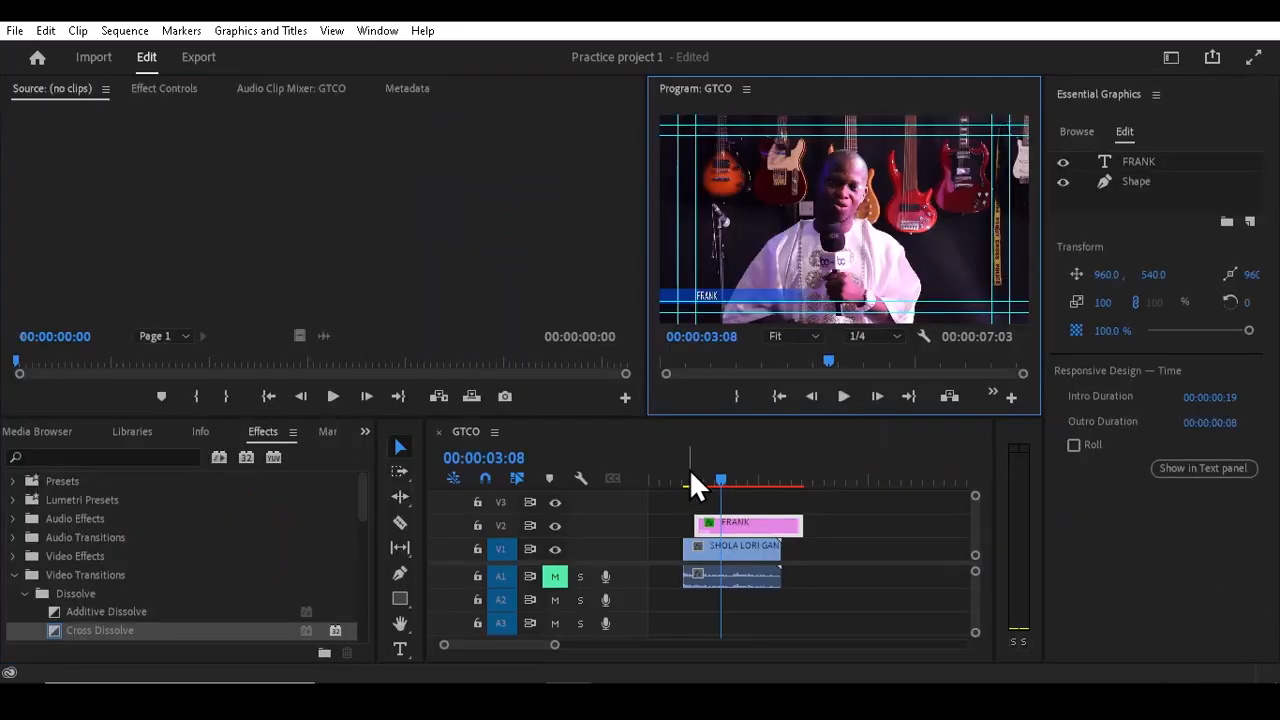
click(689, 472)
key(grave)
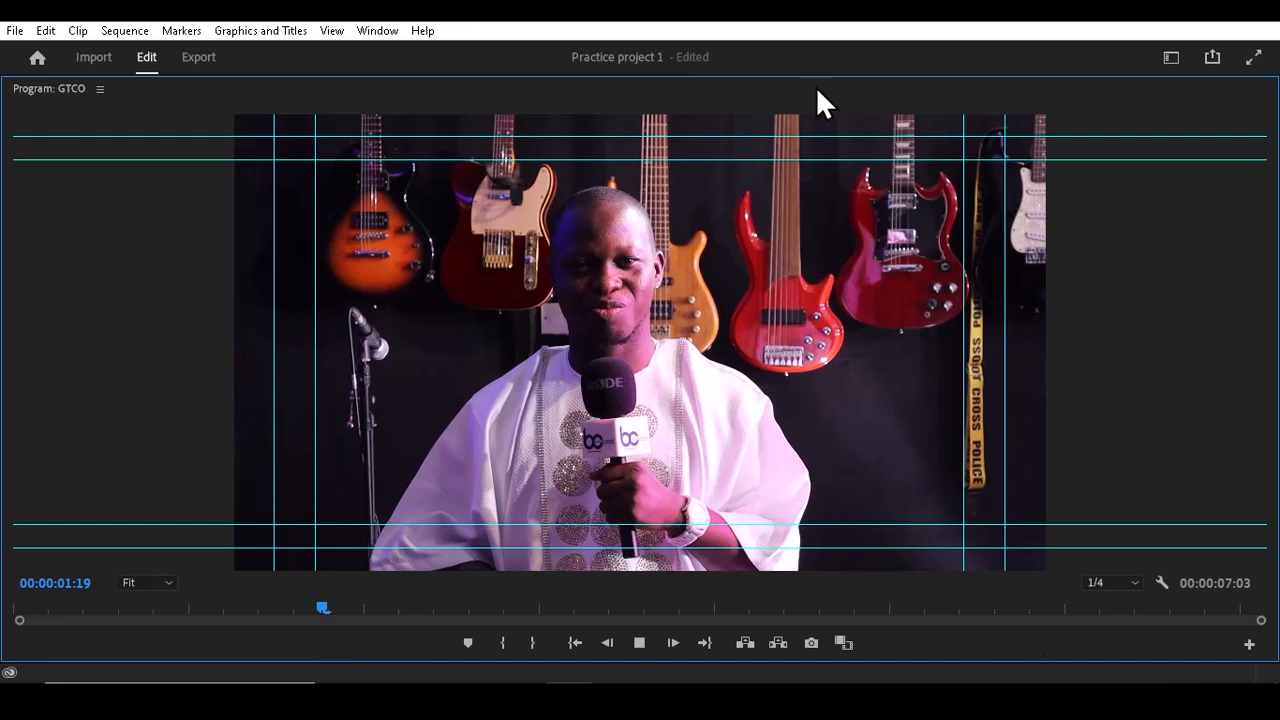
key(space)
key(space)
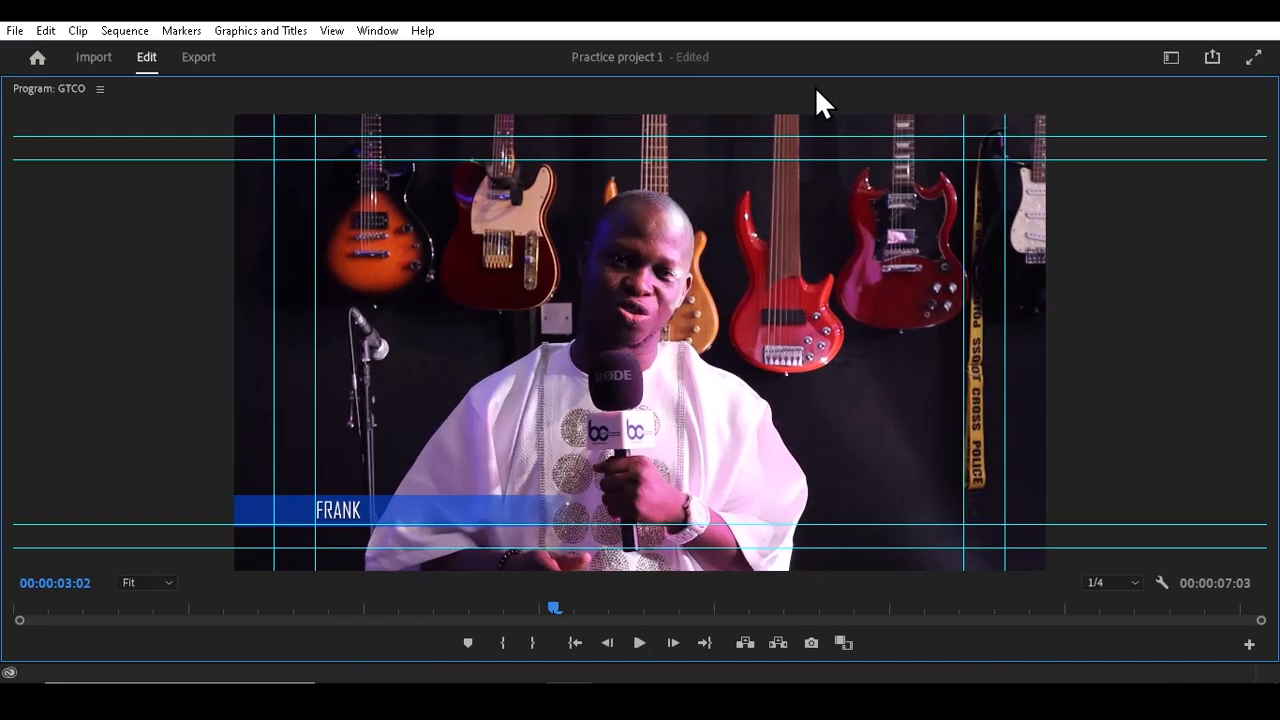
key(grave)
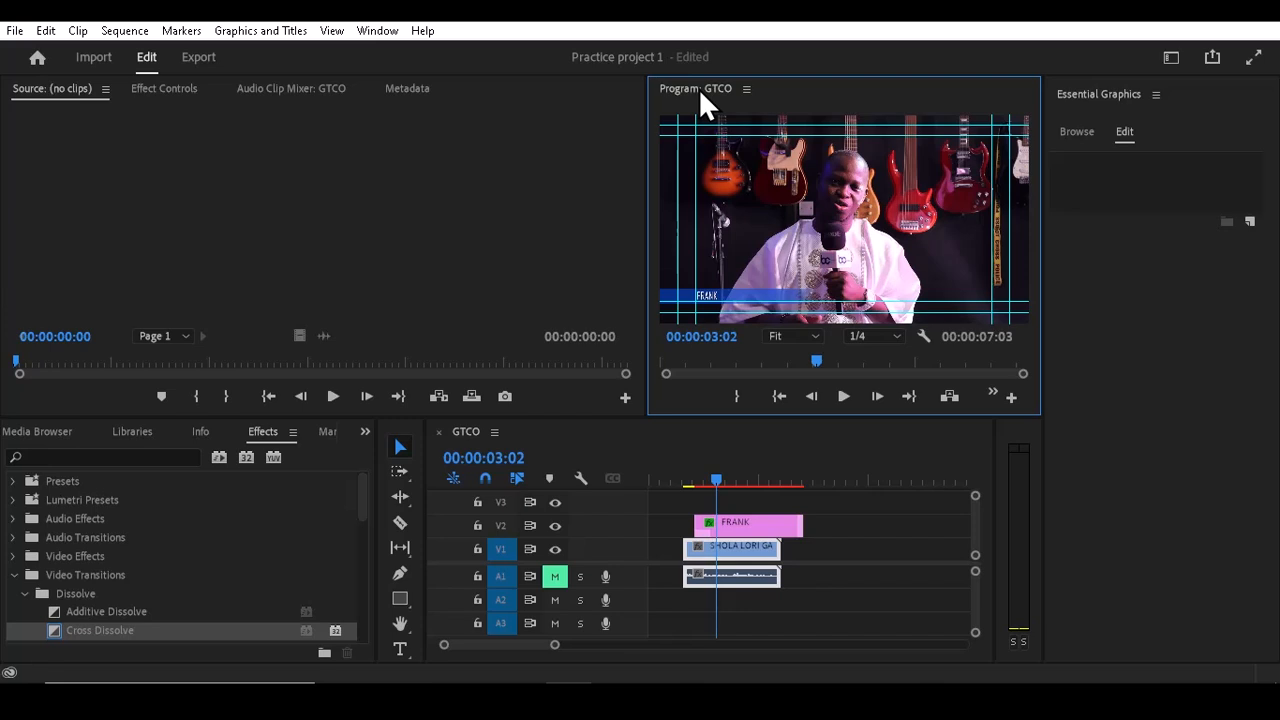
Step: Export the yellow FRANK title graphic as a Motion Graphics Template named Practice project 1 to the Local Templates Folder
click(728, 522)
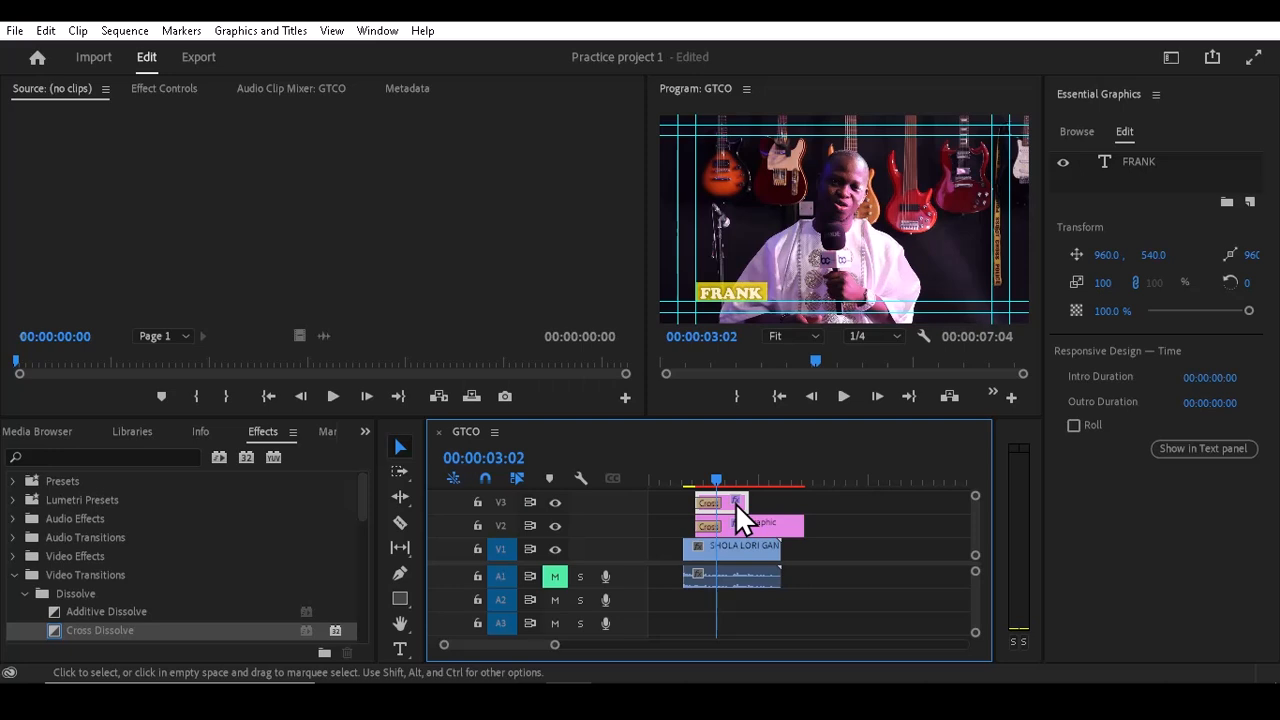
key(equal)
right_click(846, 501)
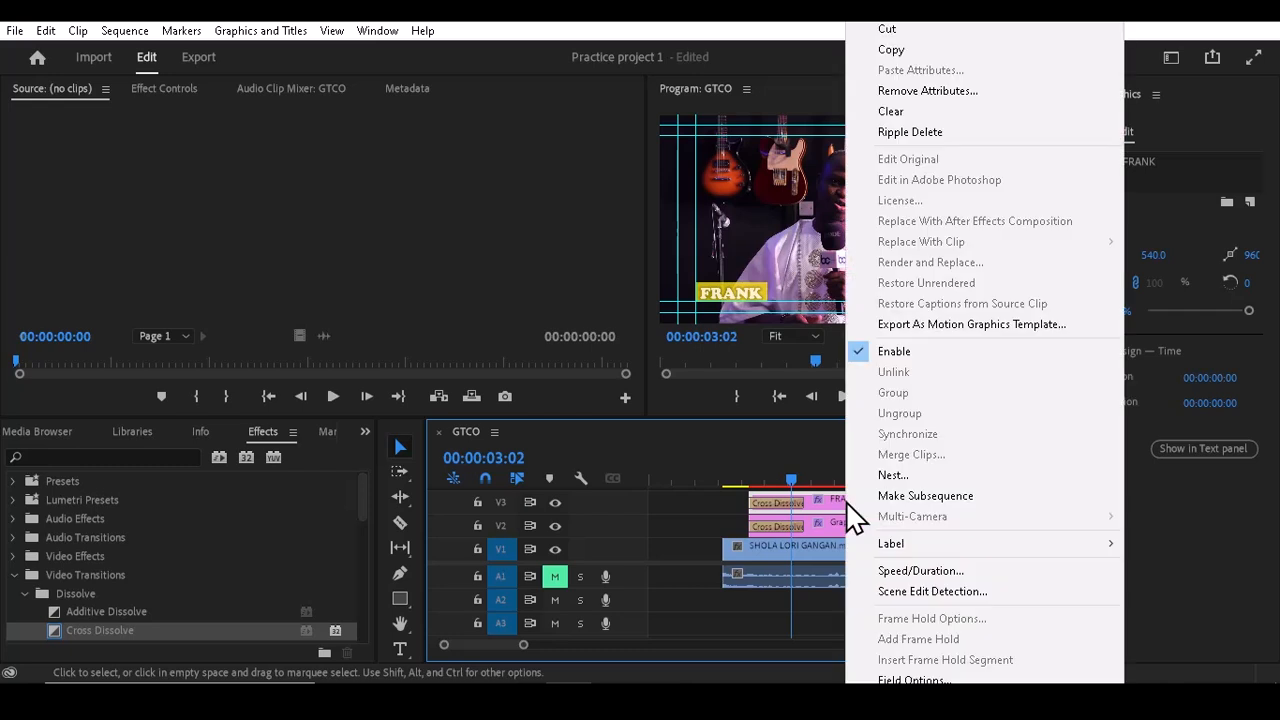
click(917, 324)
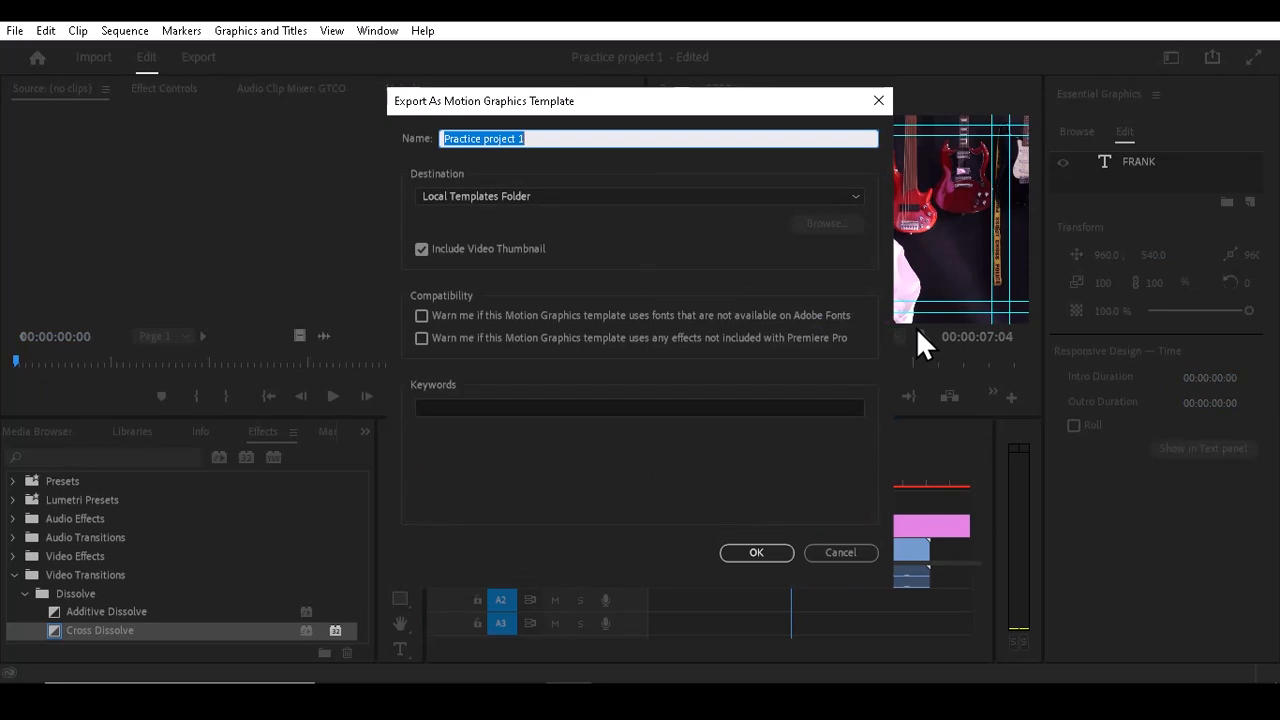
click(764, 556)
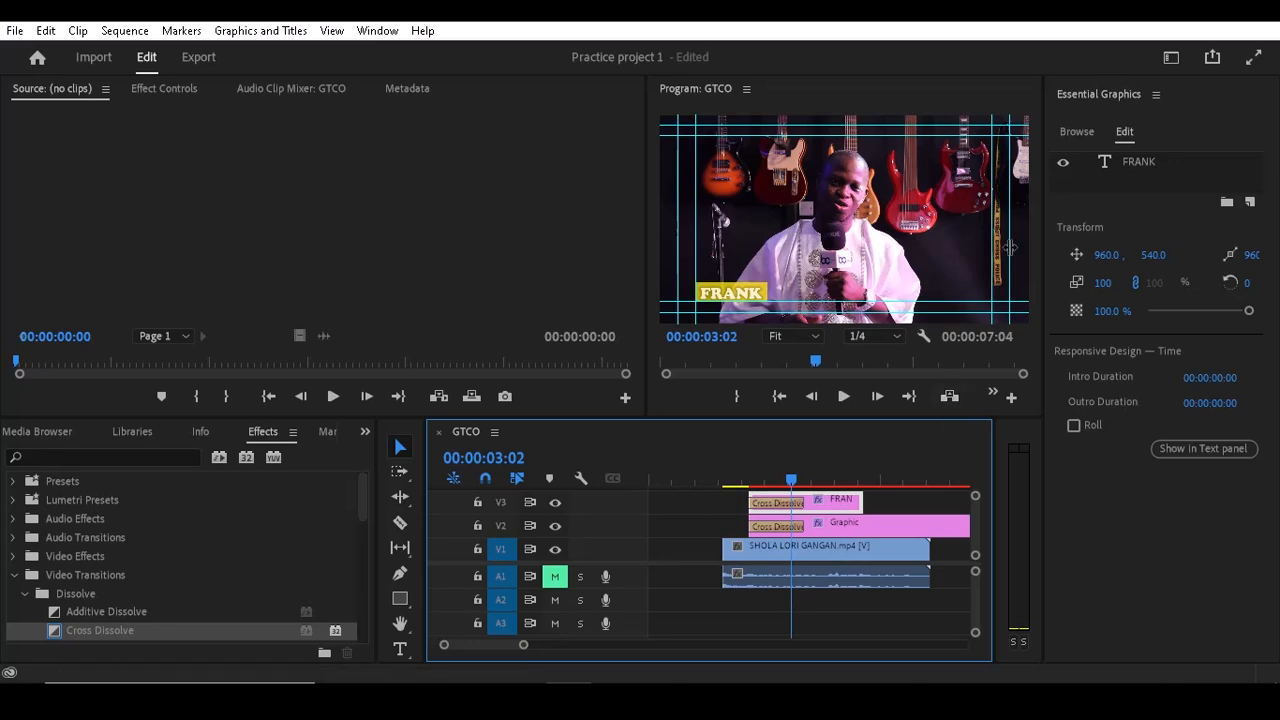
Step: Search the Essential Graphics templates for PROJECT and select the Practice project 1 template
click(1075, 133)
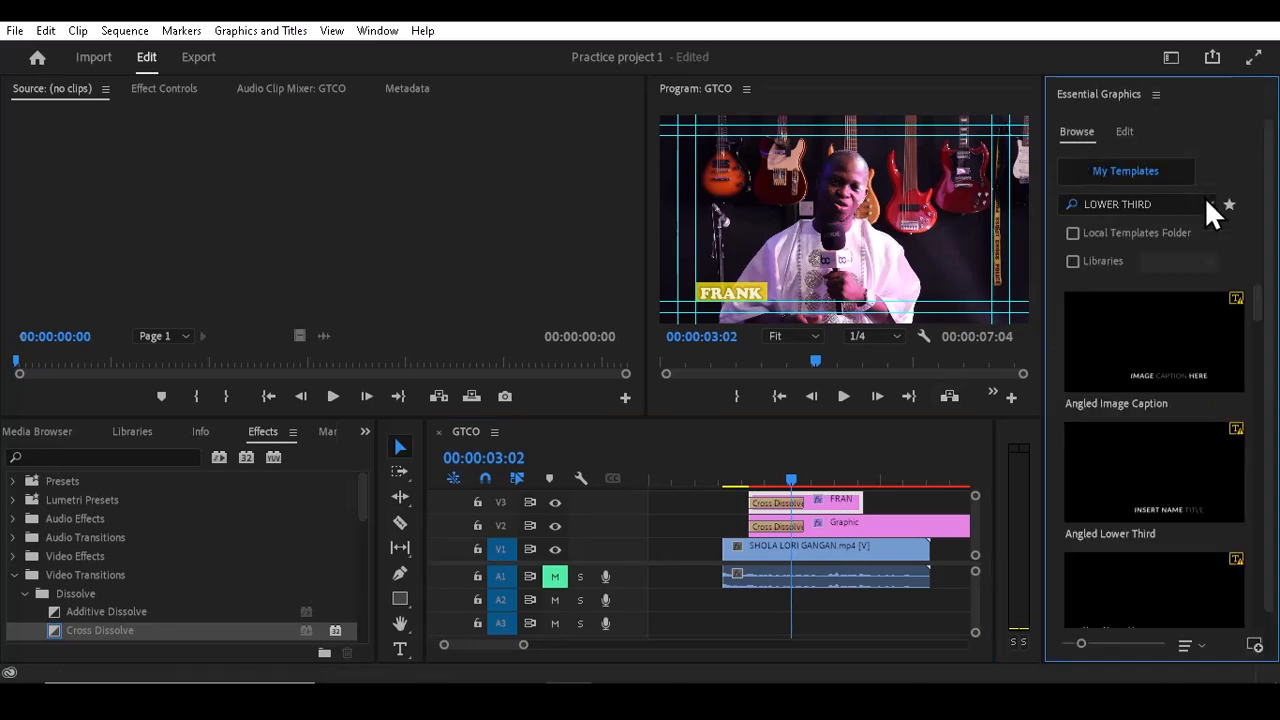
click(1189, 203)
text(PROJ)
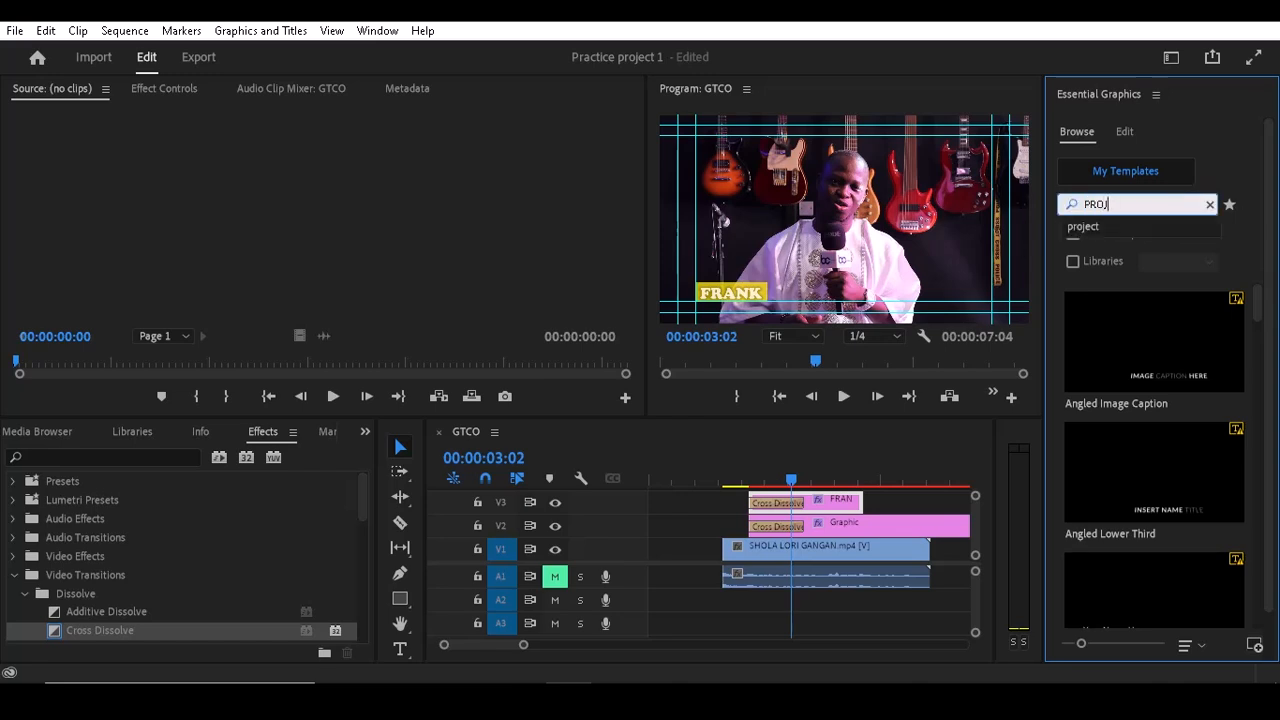
text(ECT)
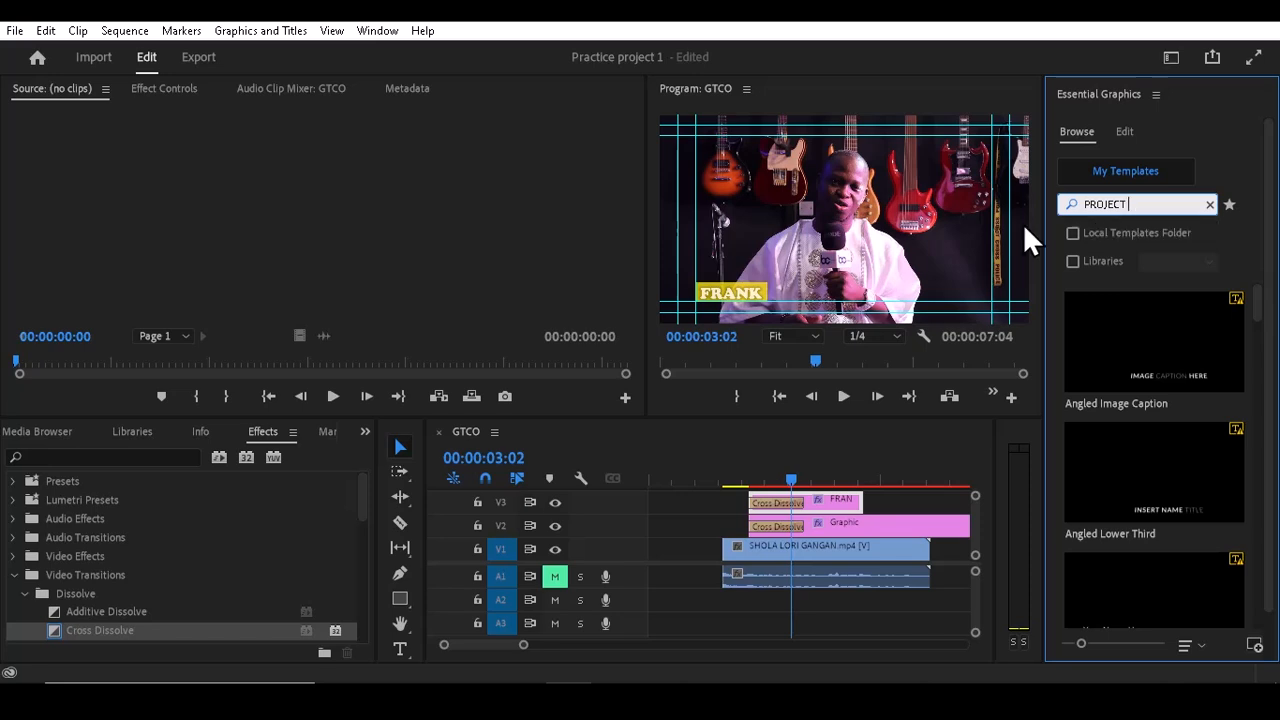
key(Return)
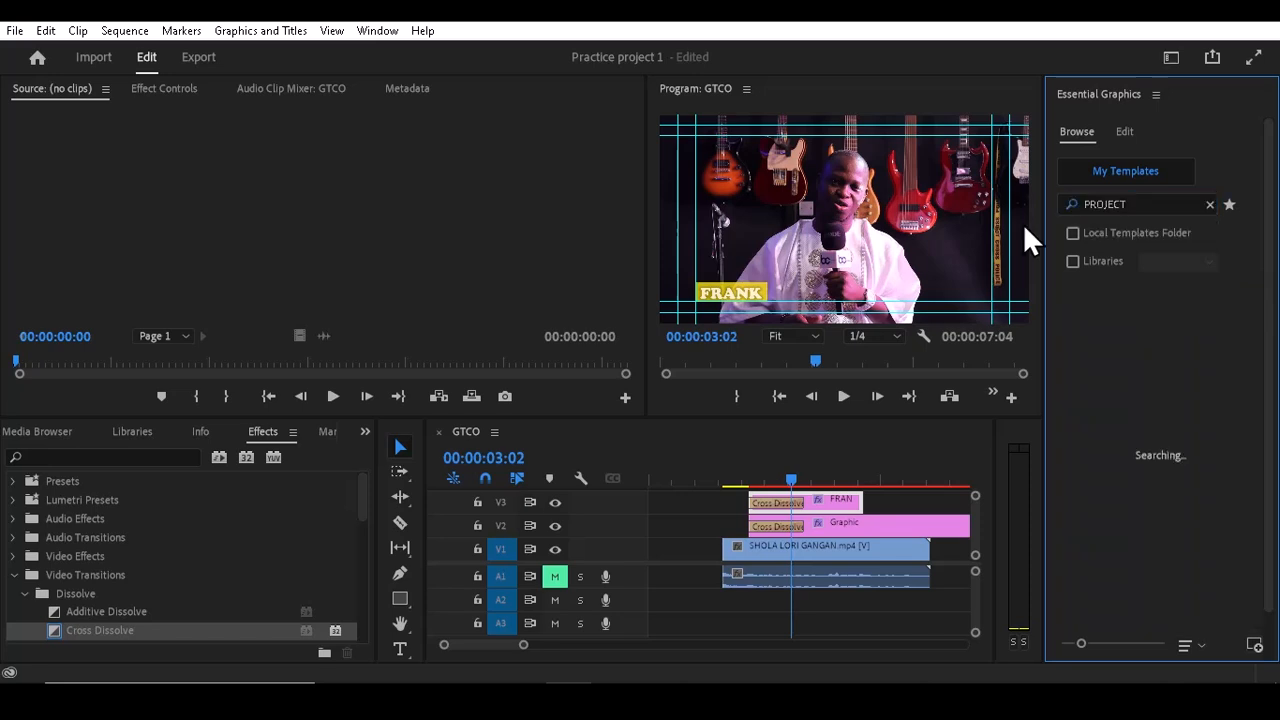
click(1122, 339)
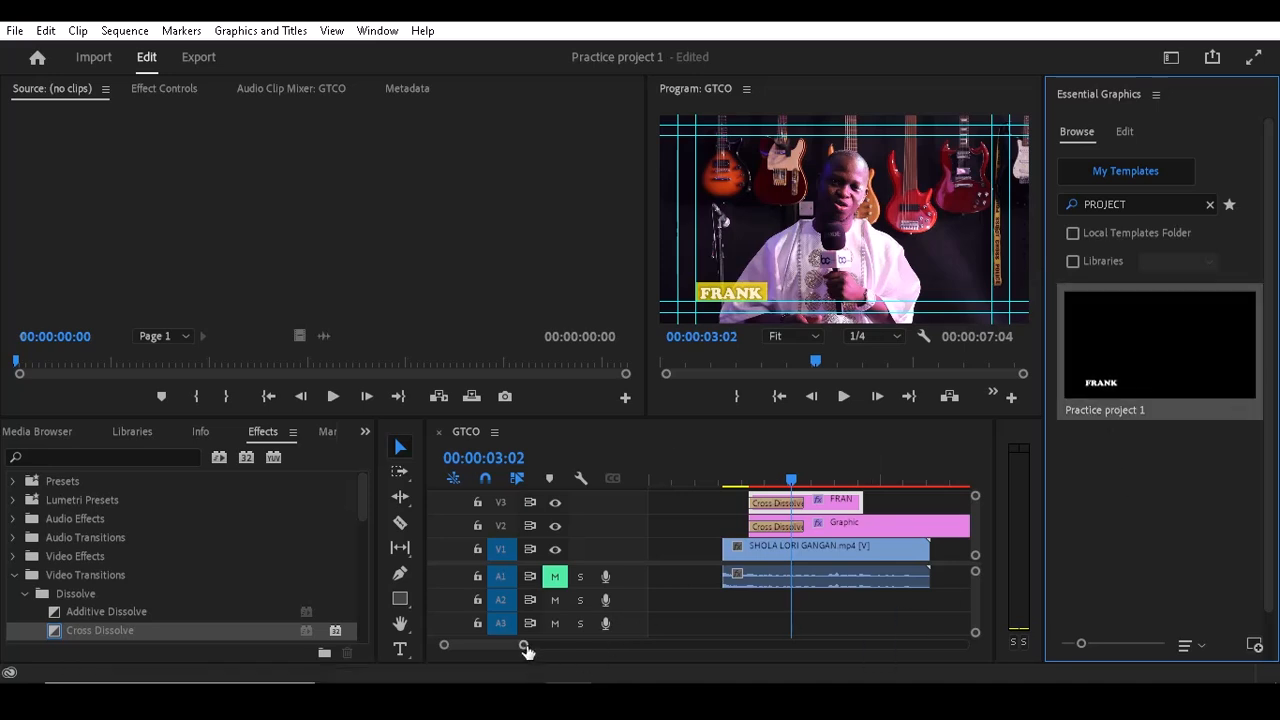
Step: Place the Practice project 1 template on V2 at 00:00:08:03 and play it back
drag(524, 645, 592, 645)
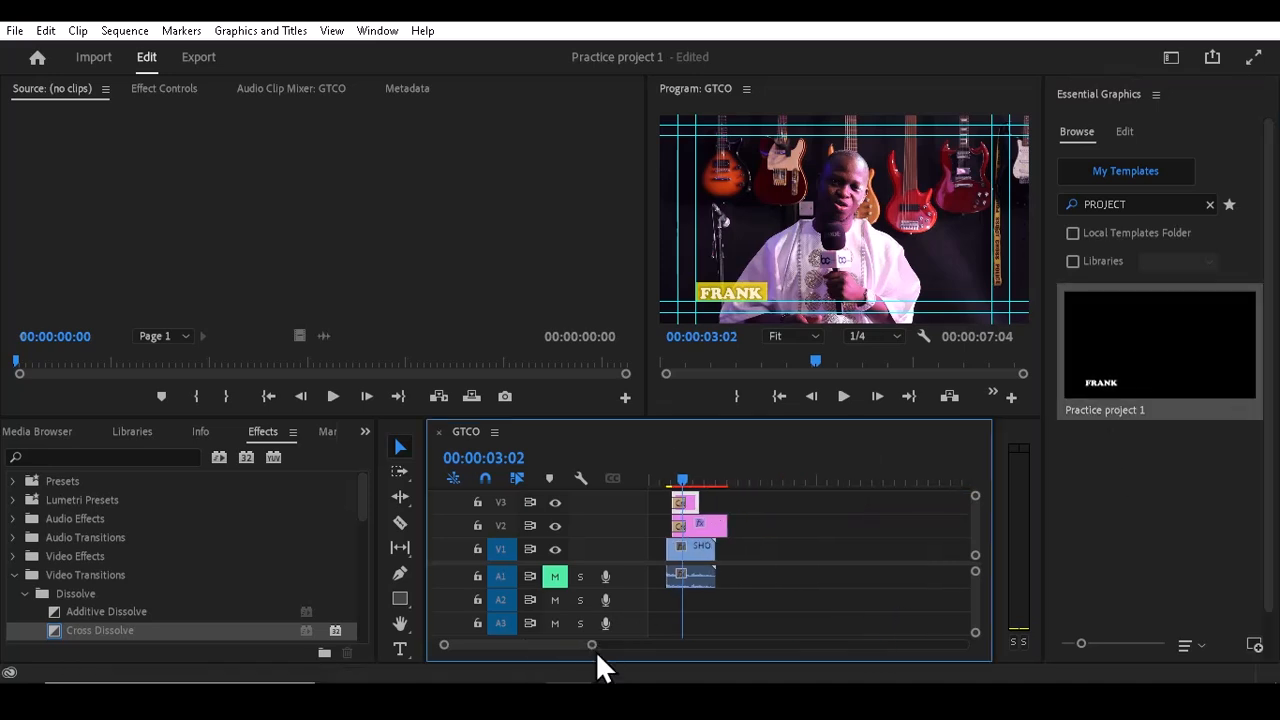
click(739, 481)
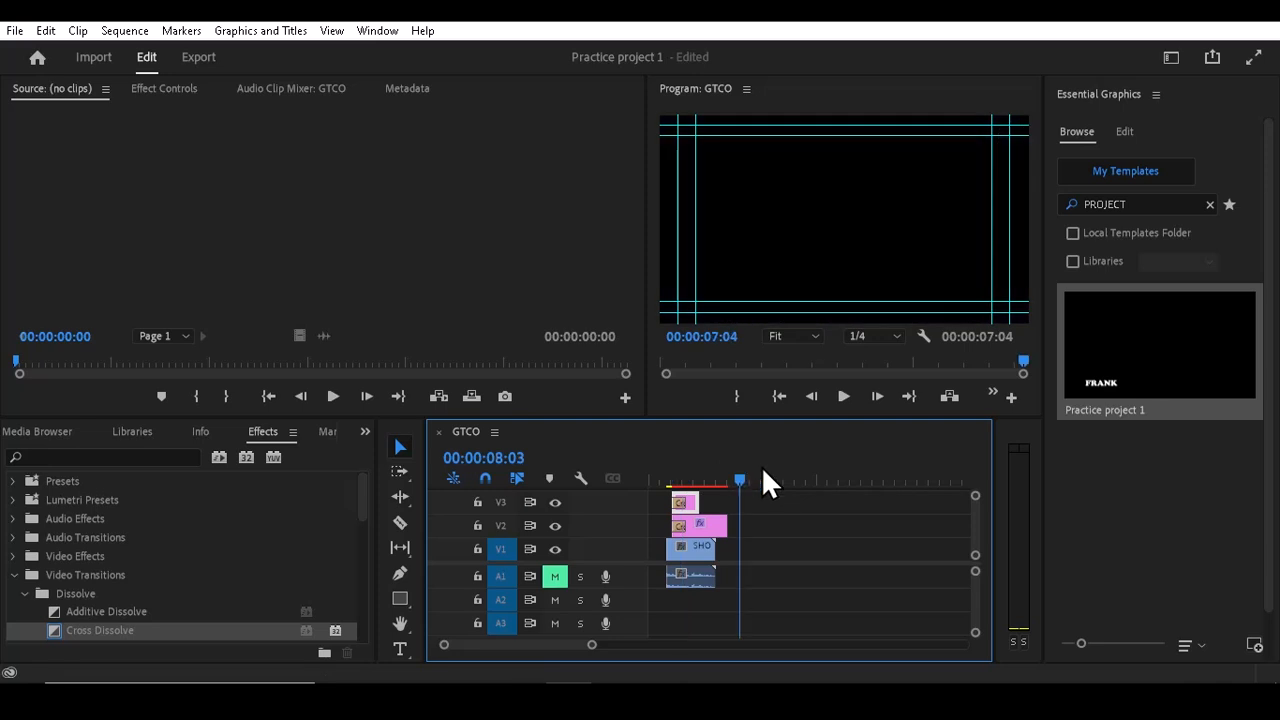
click(1125, 369)
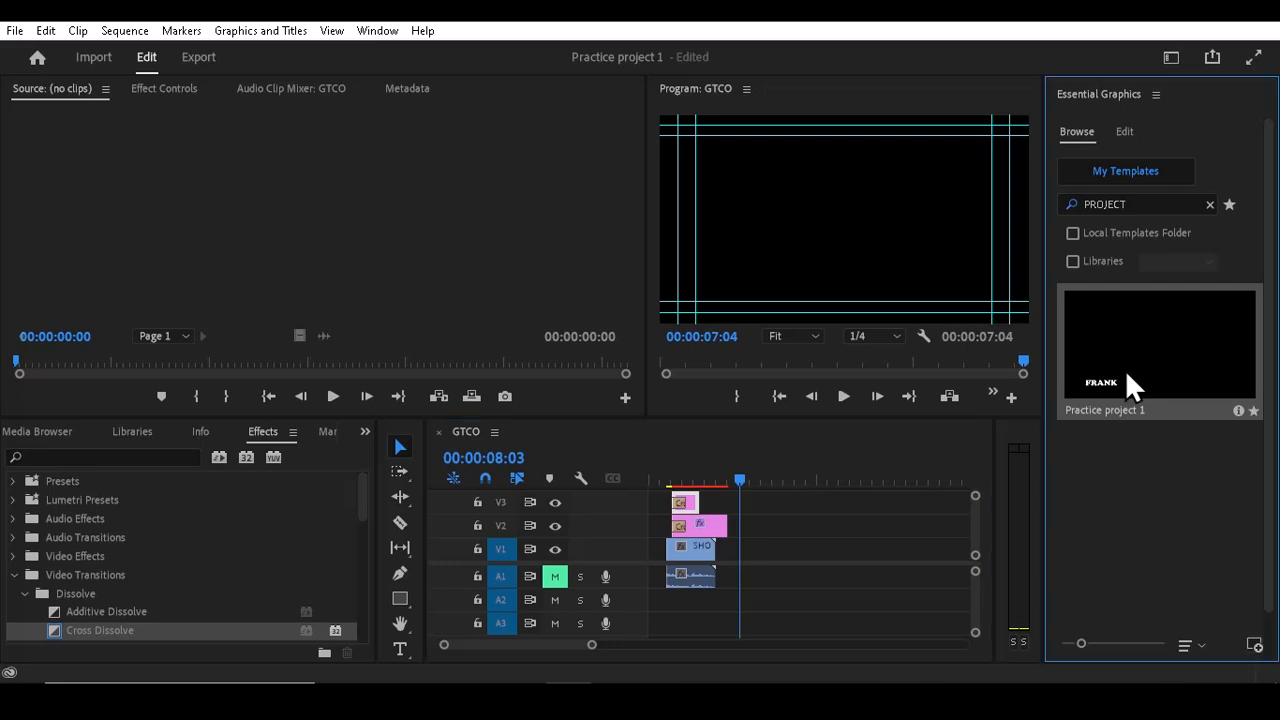
drag(774, 490, 747, 533)
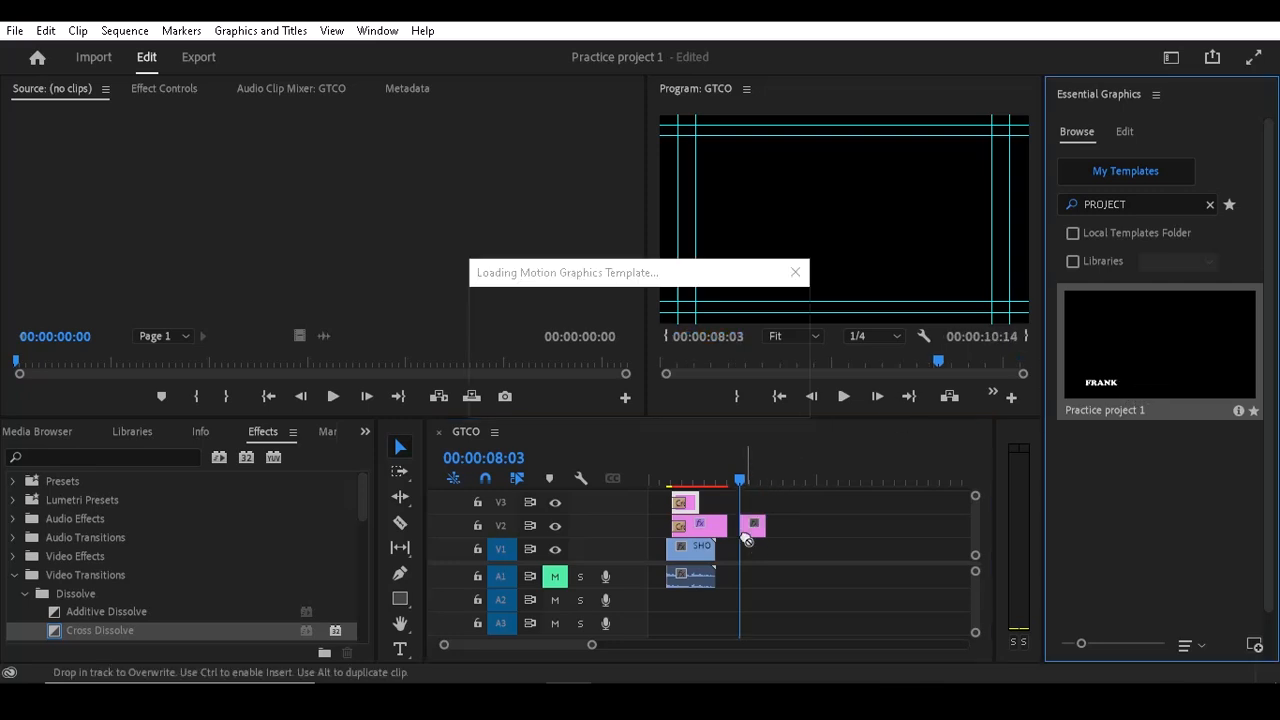
key(space)
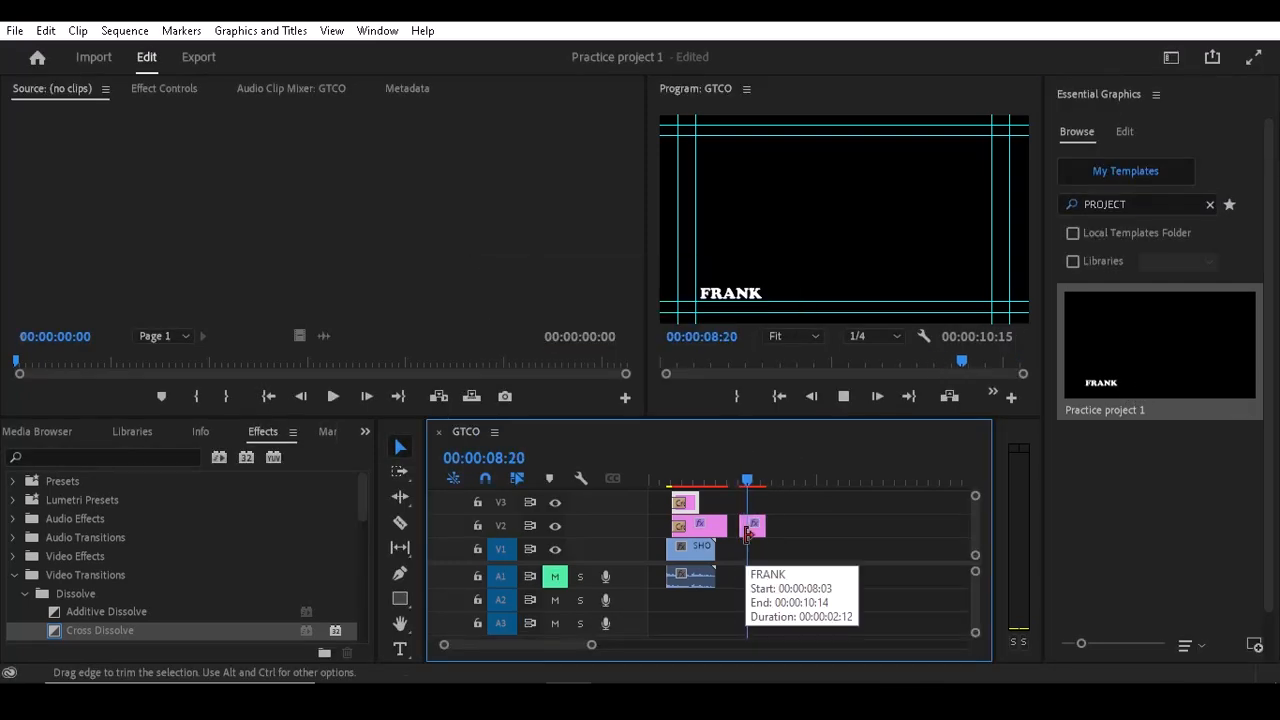
key(space)
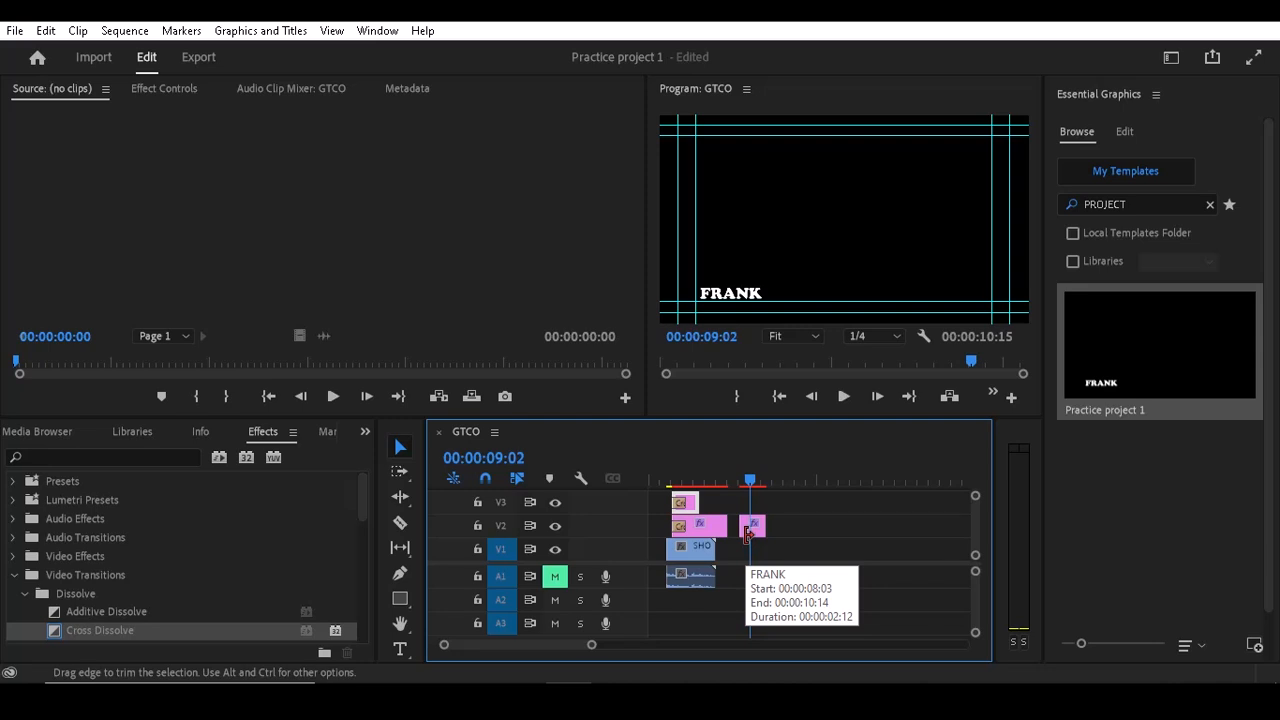